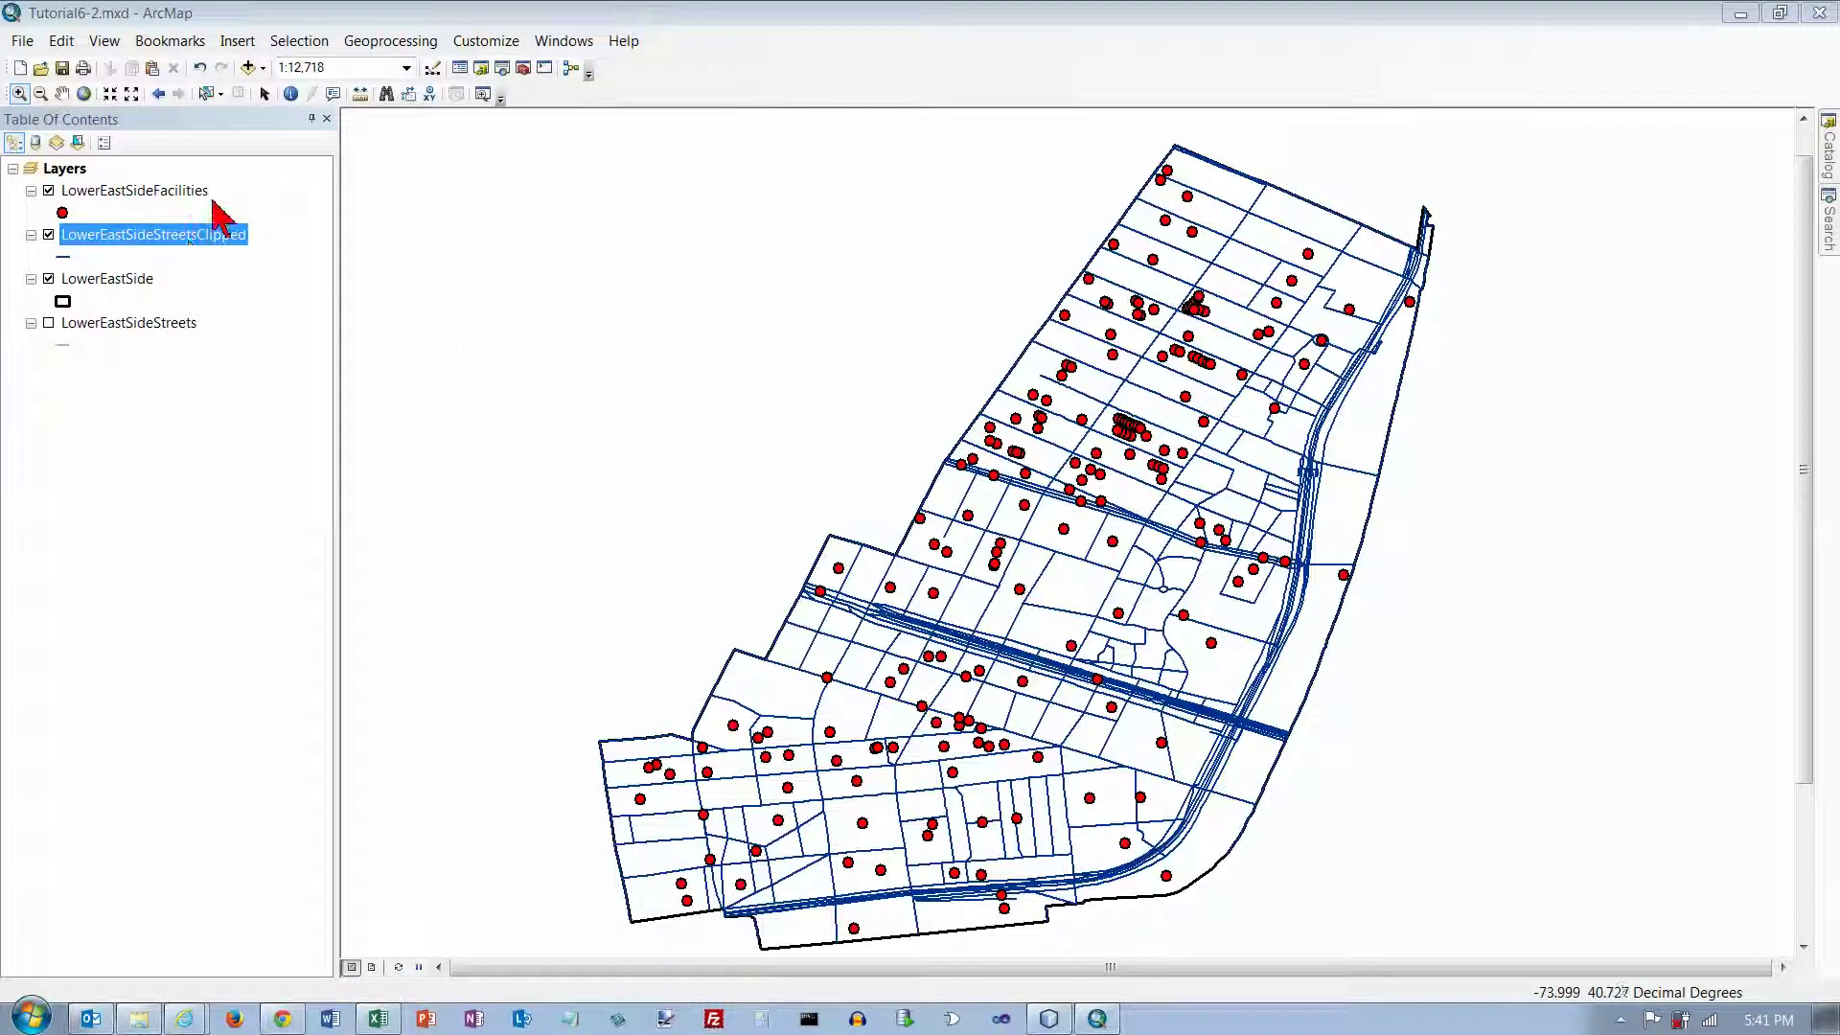
- Open the Tutorial6-3.mxd map document from the GIST1 Maps folder
click(21, 43)
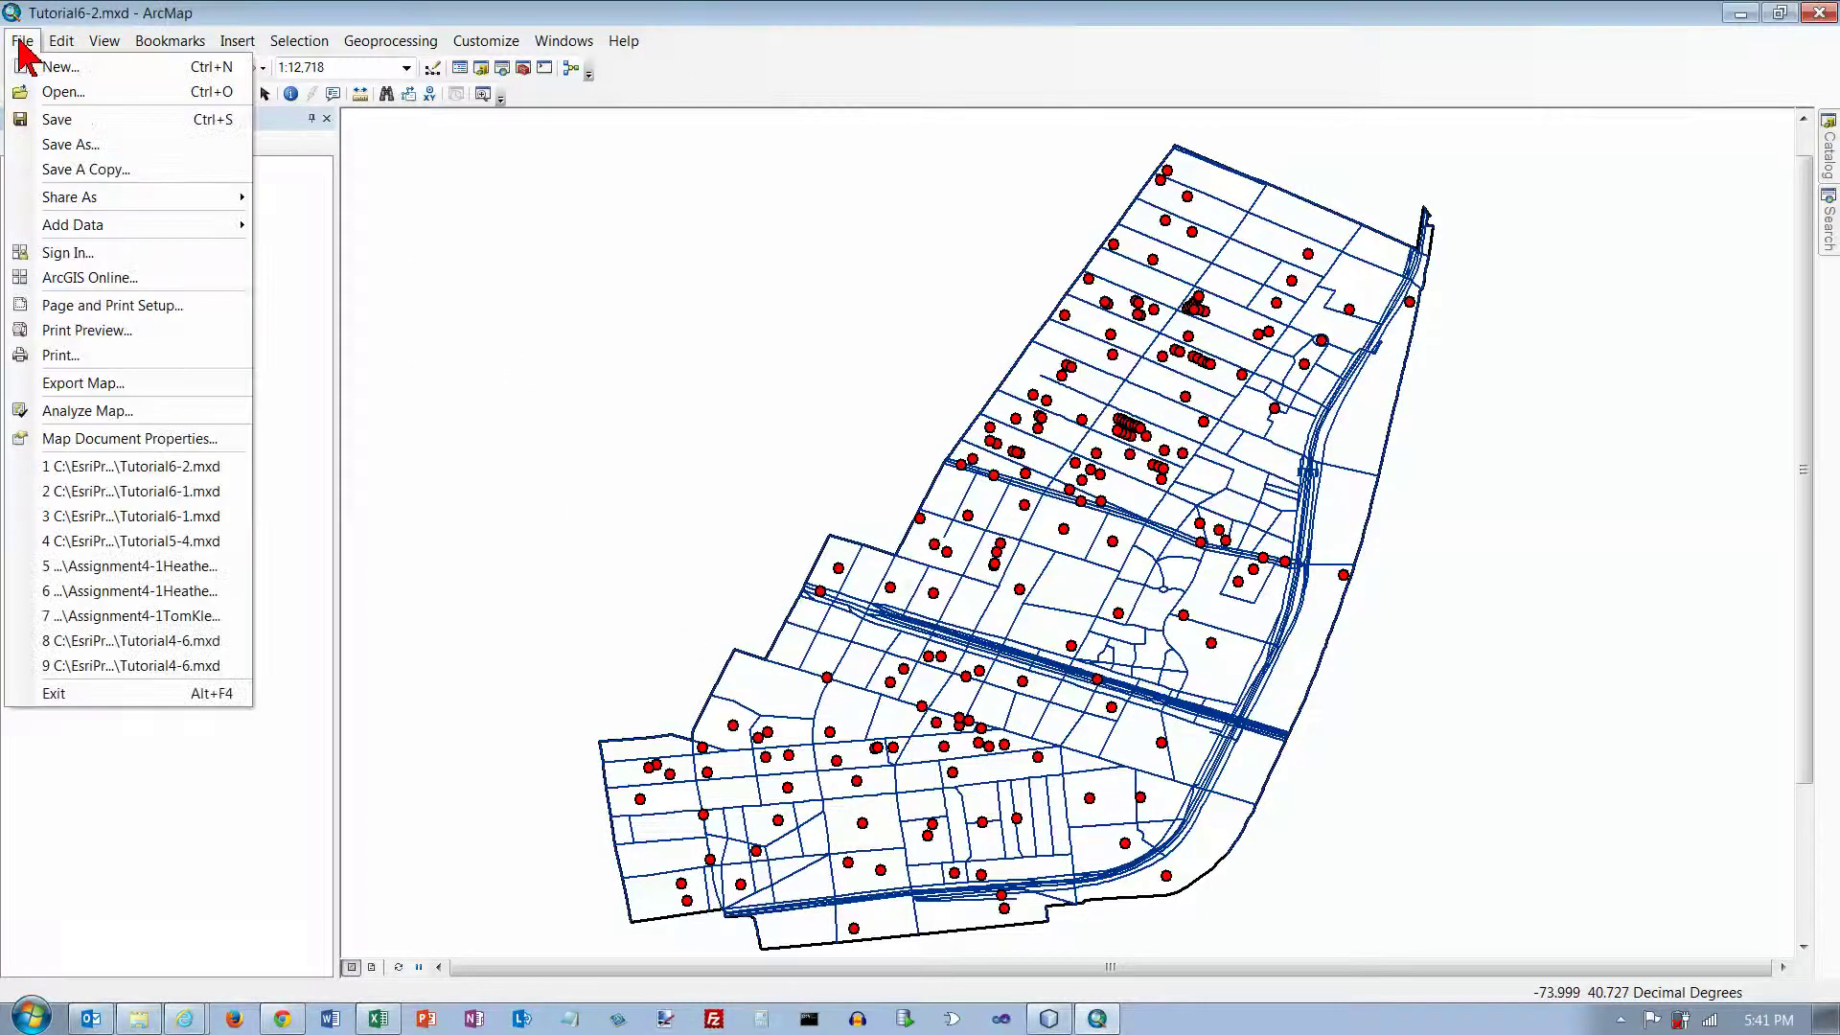
click(40, 93)
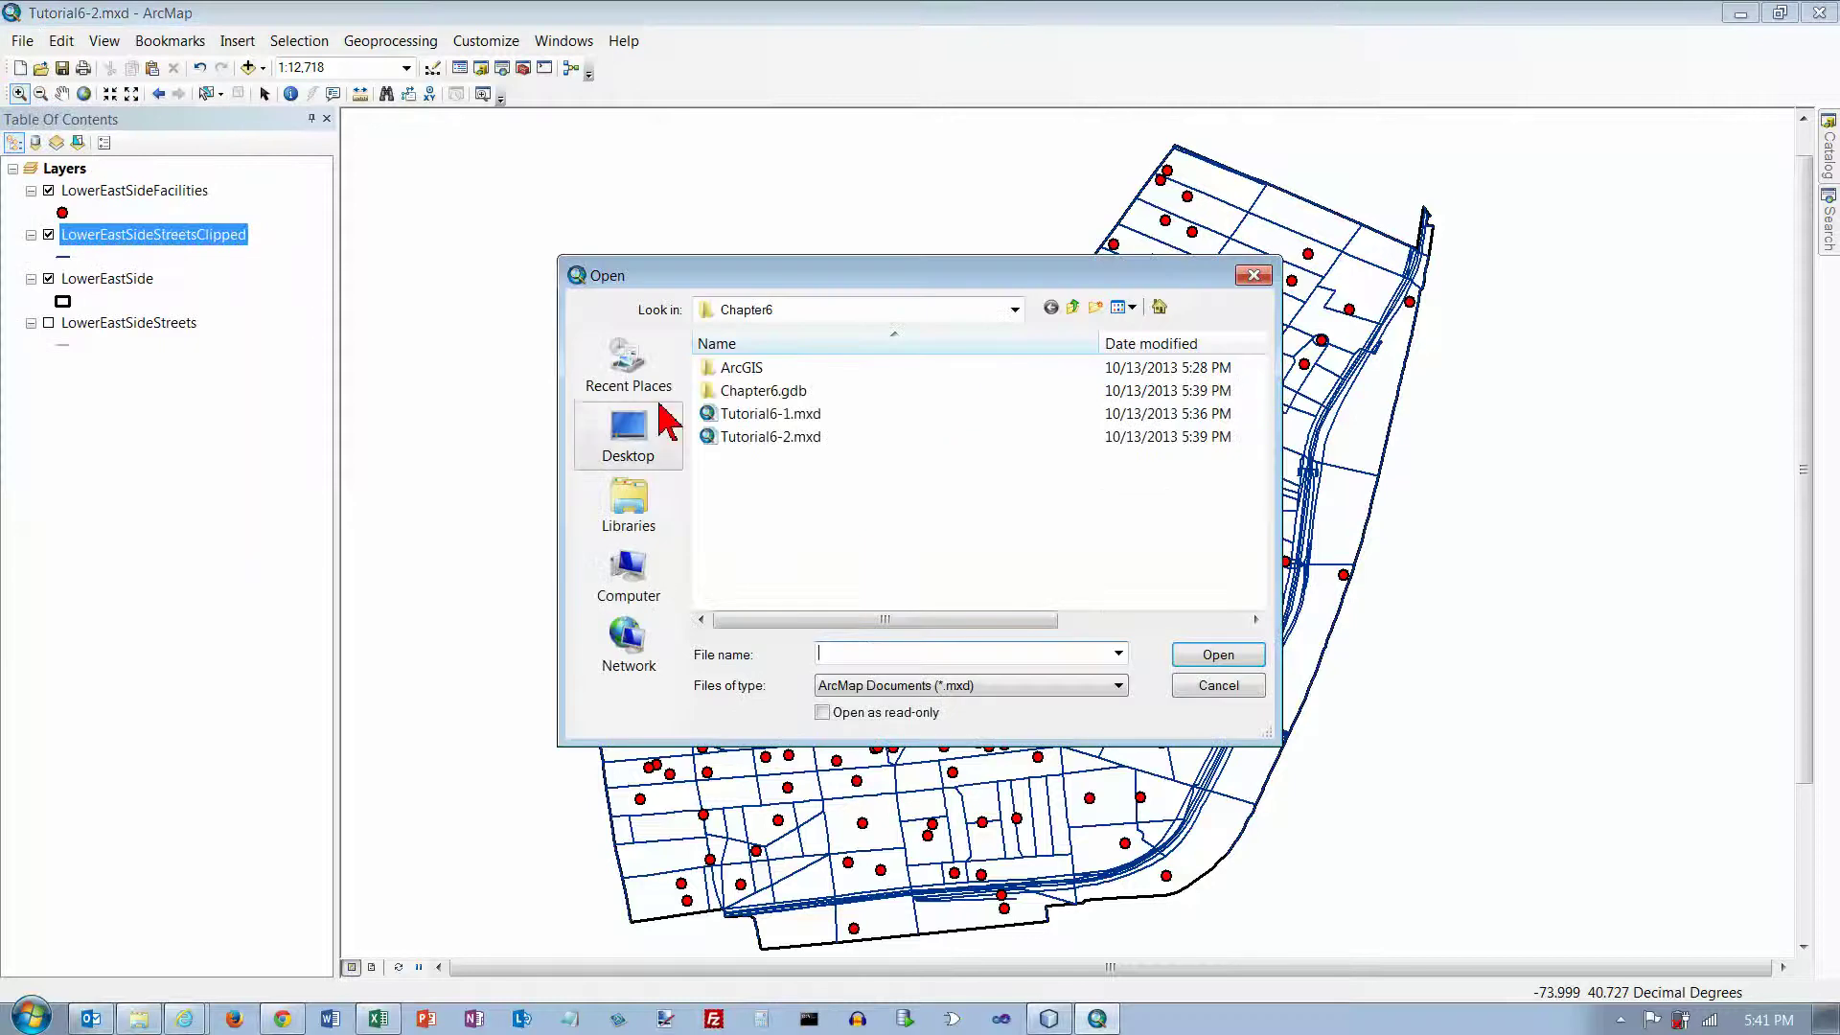
click(1072, 307)
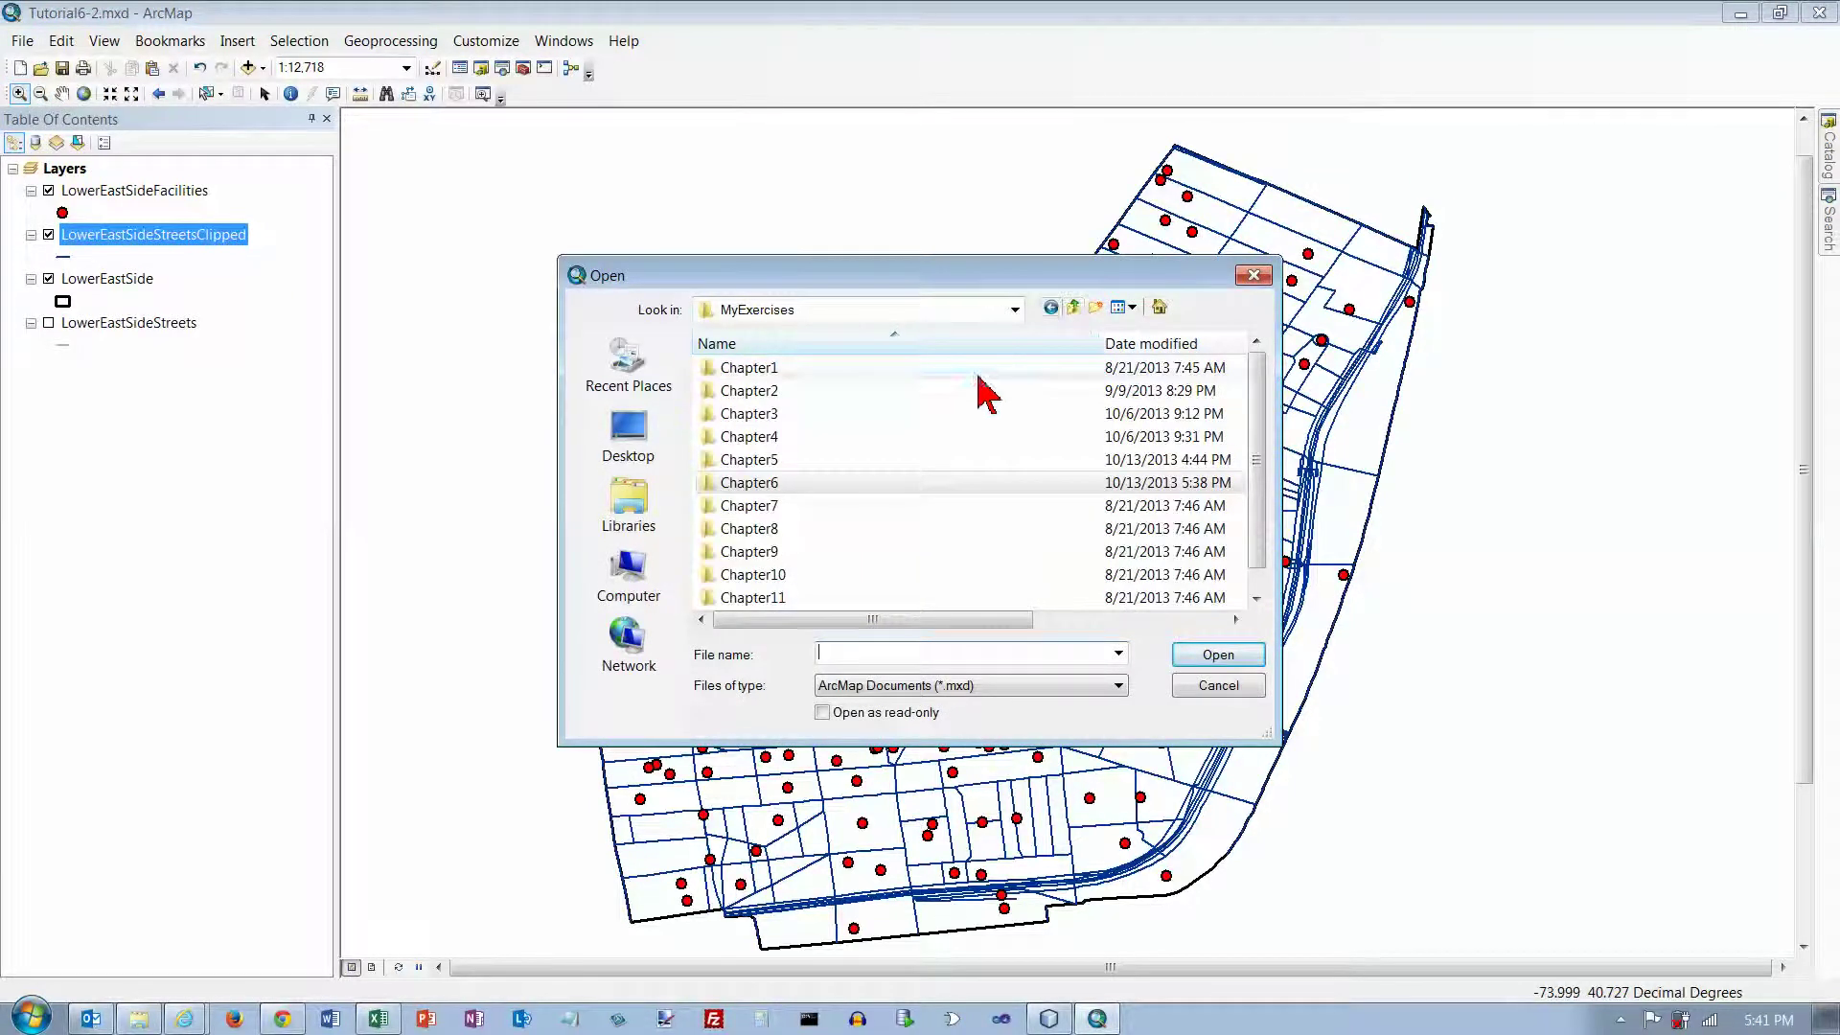
click(1072, 308)
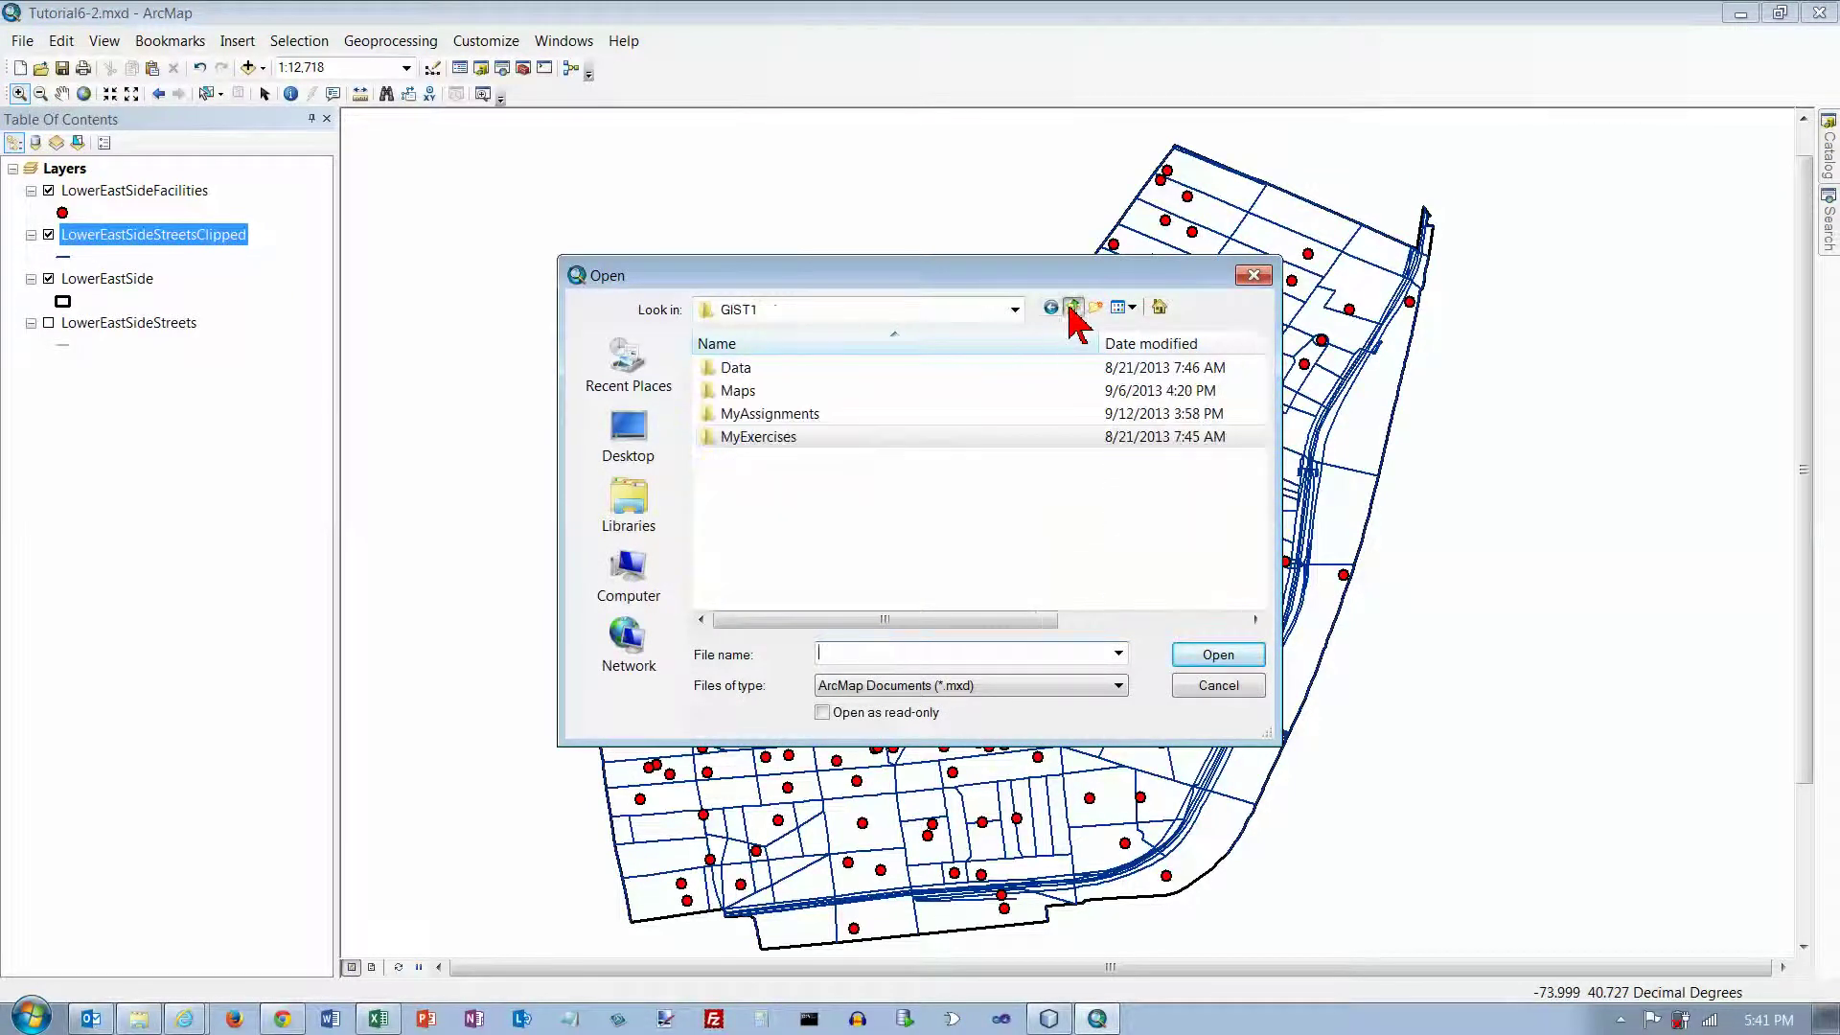
double_click(740, 391)
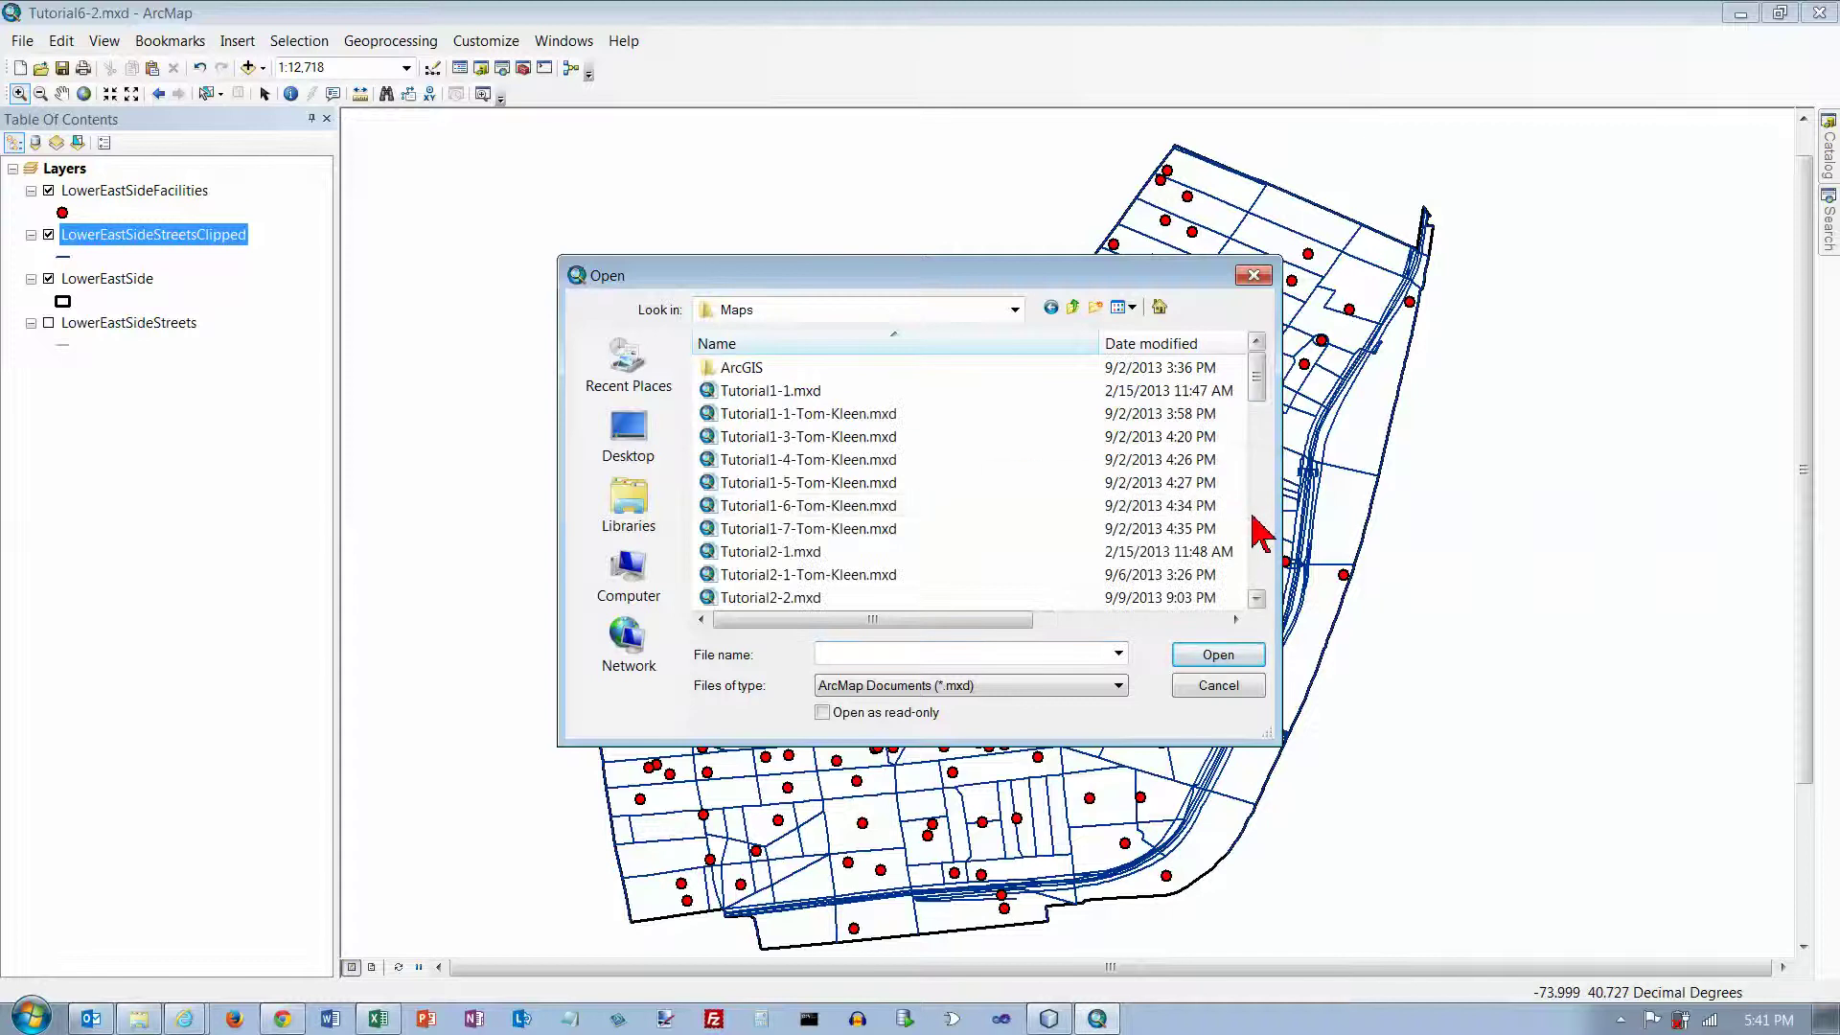
scroll(1264, 529, down, 8)
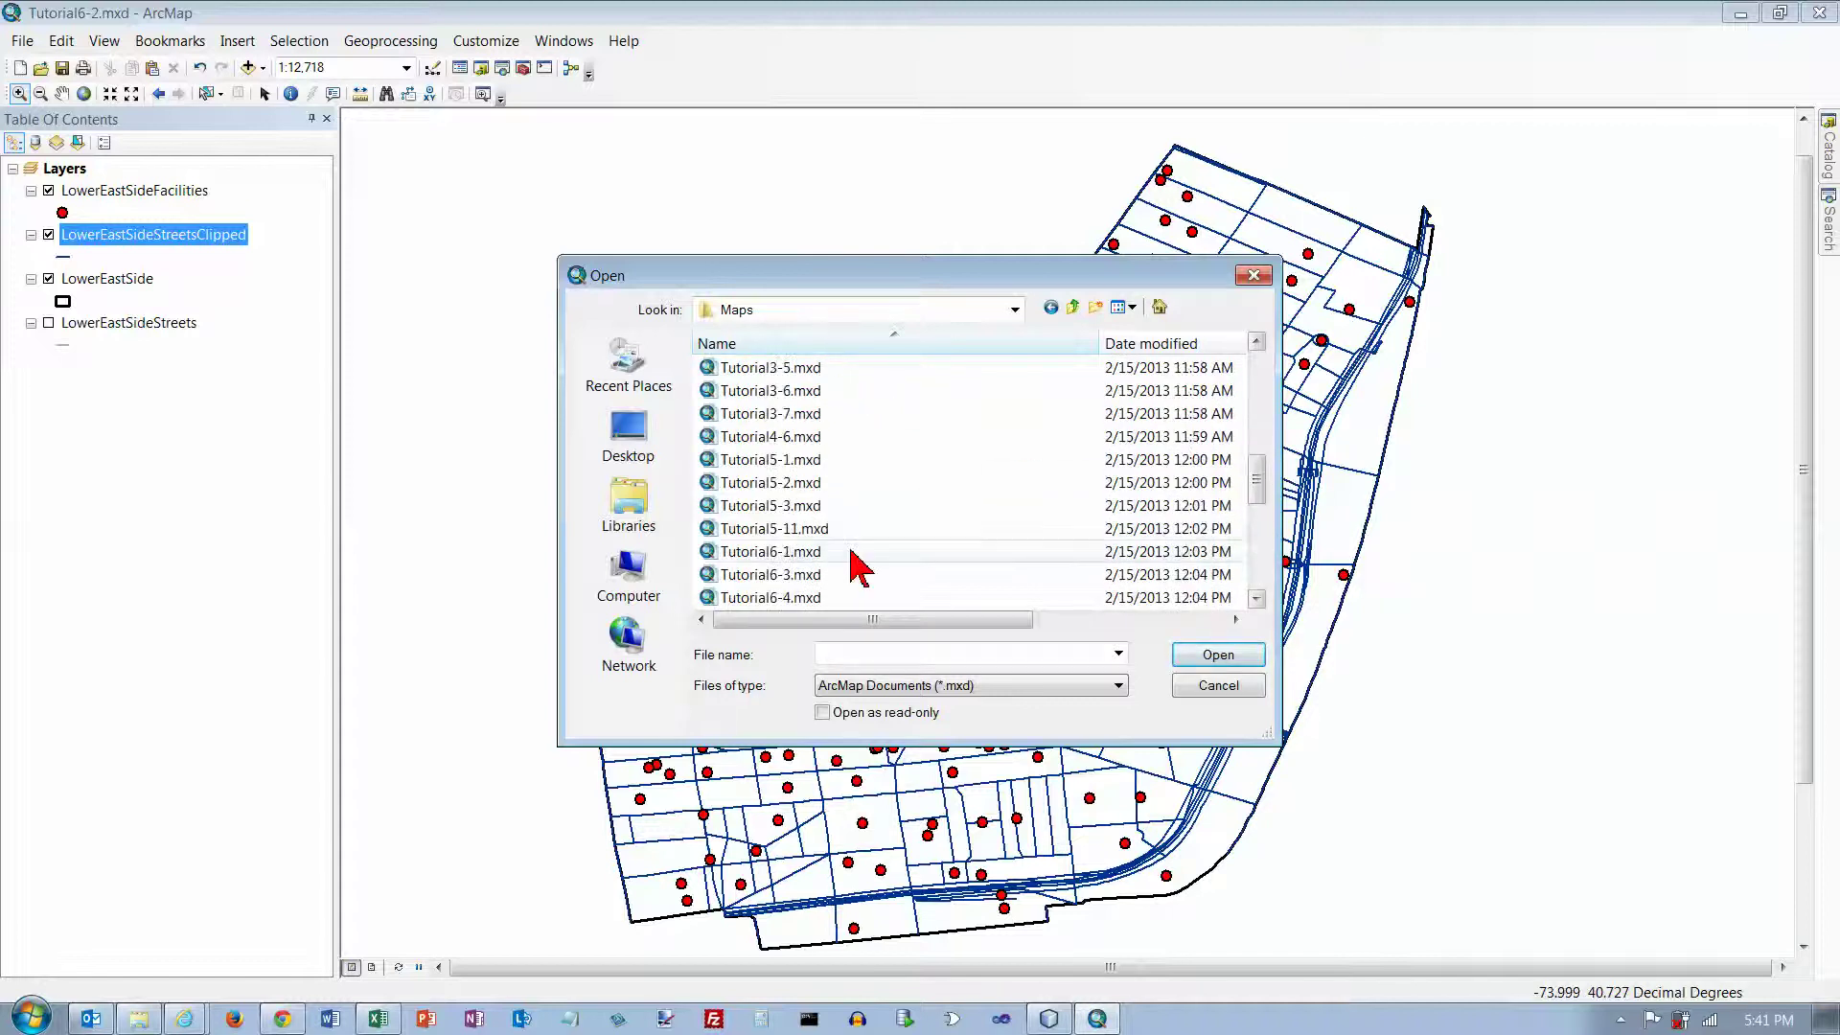
click(804, 578)
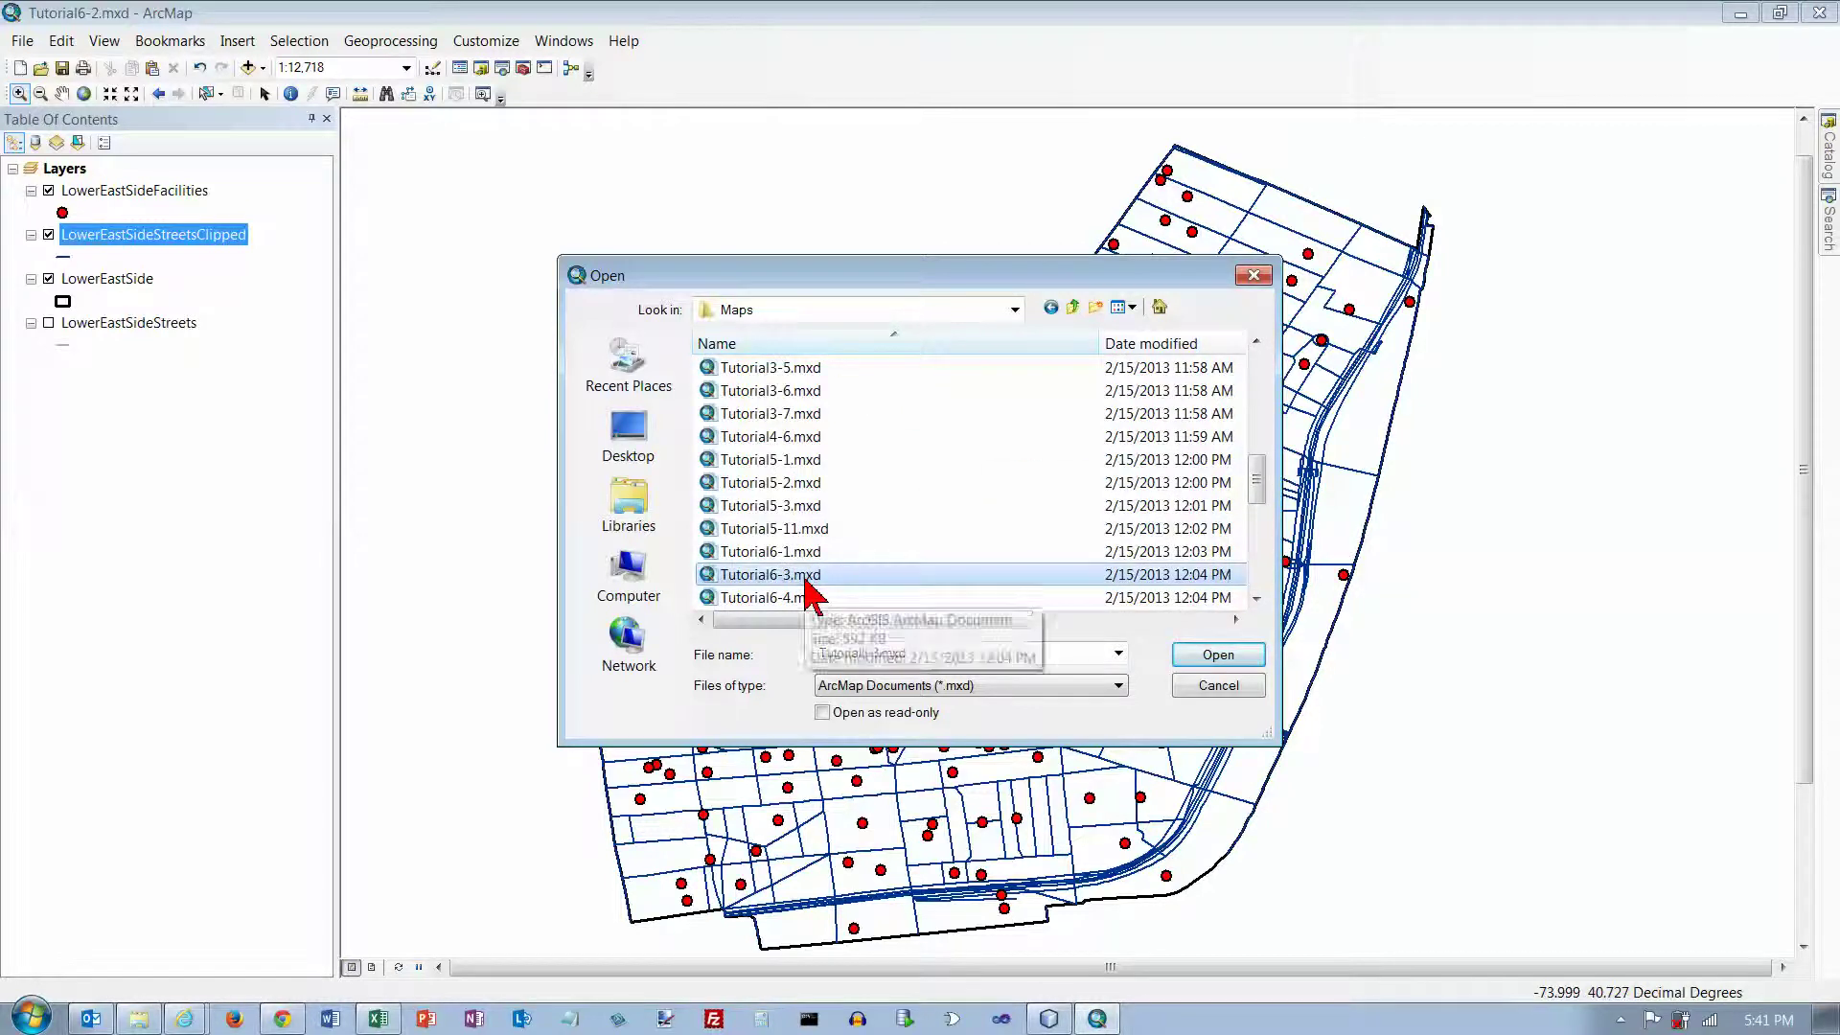
click(1219, 657)
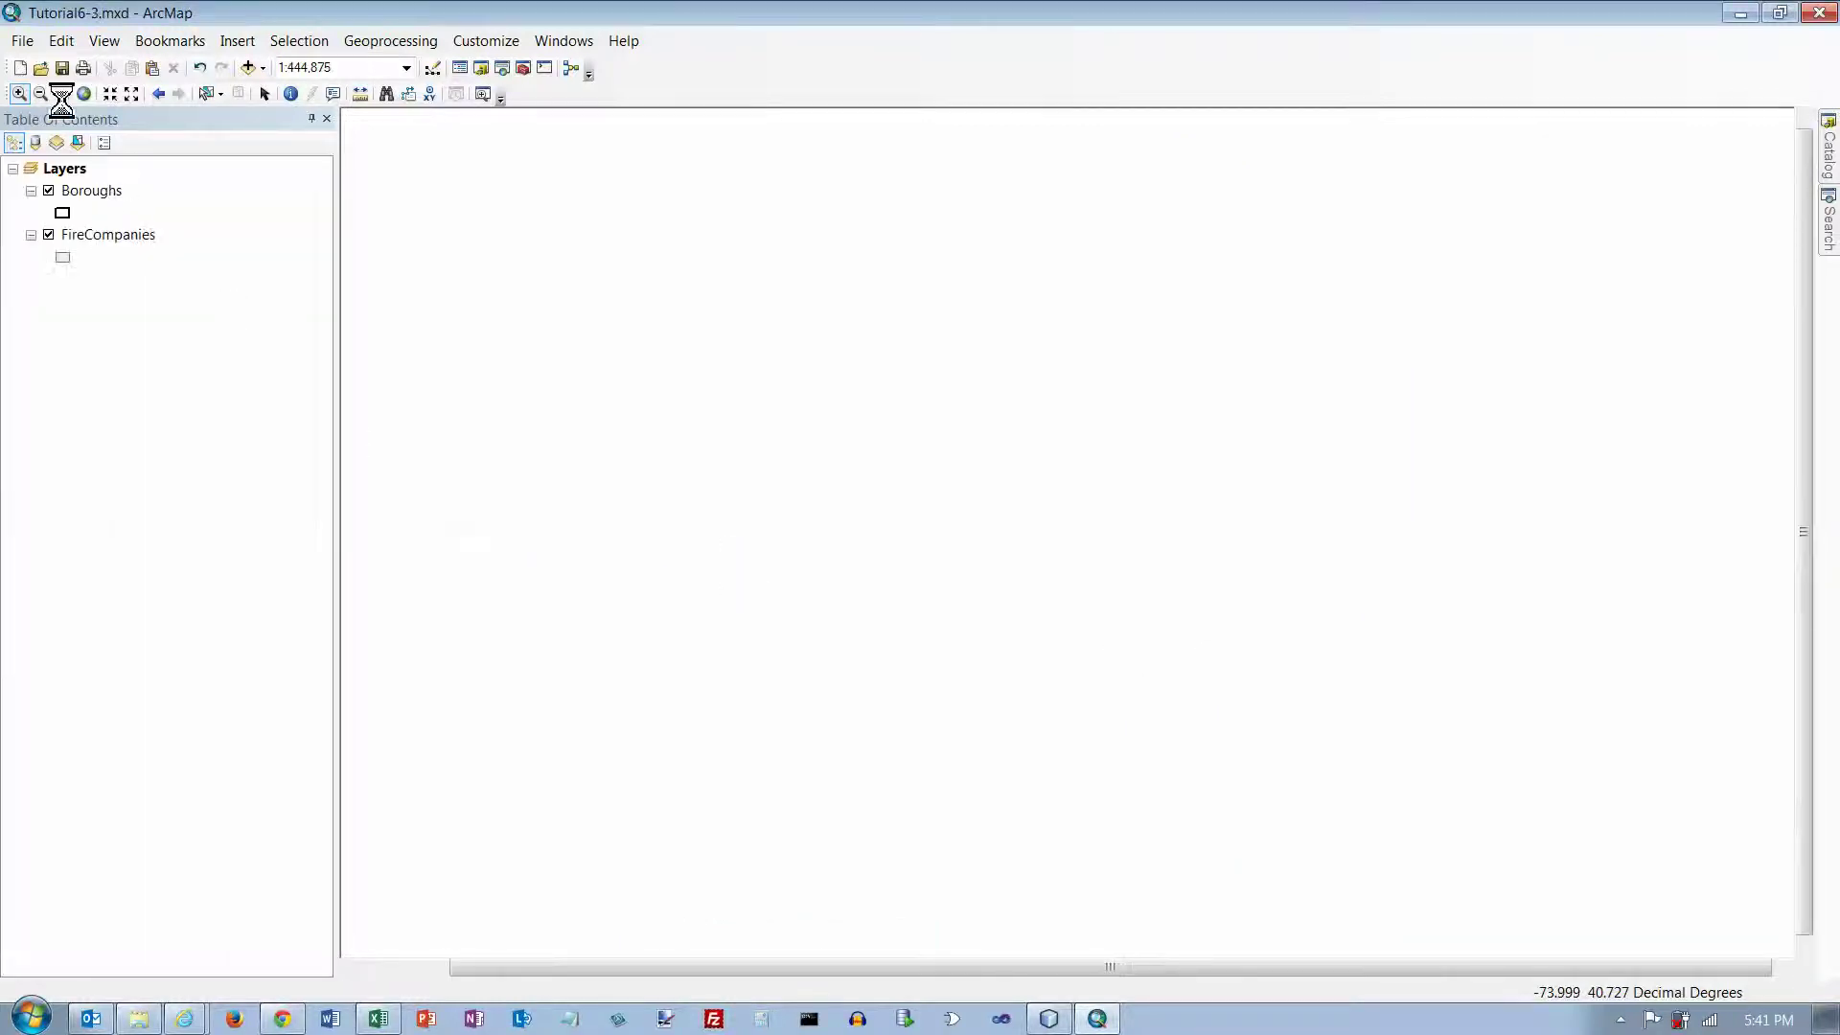
- Save the map as Tutorial6-3.mxd in the MyExercises\Chapter6 folder
click(23, 43)
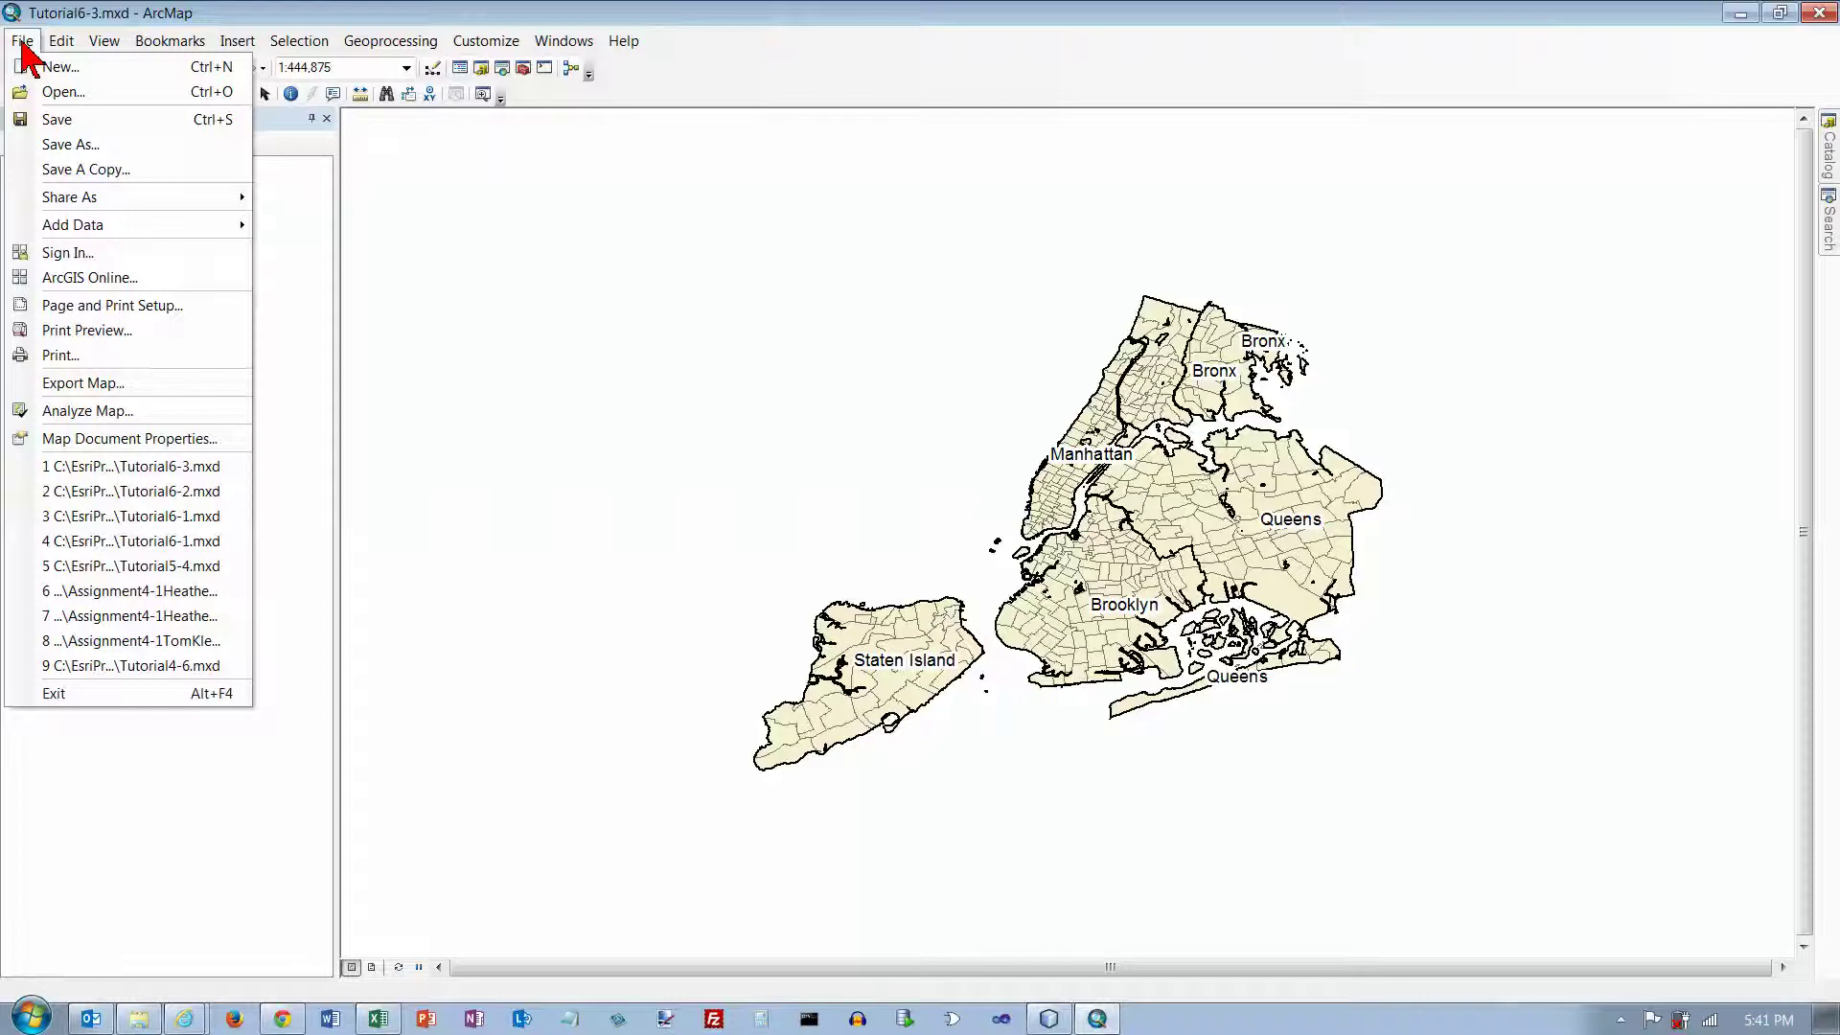
click(61, 146)
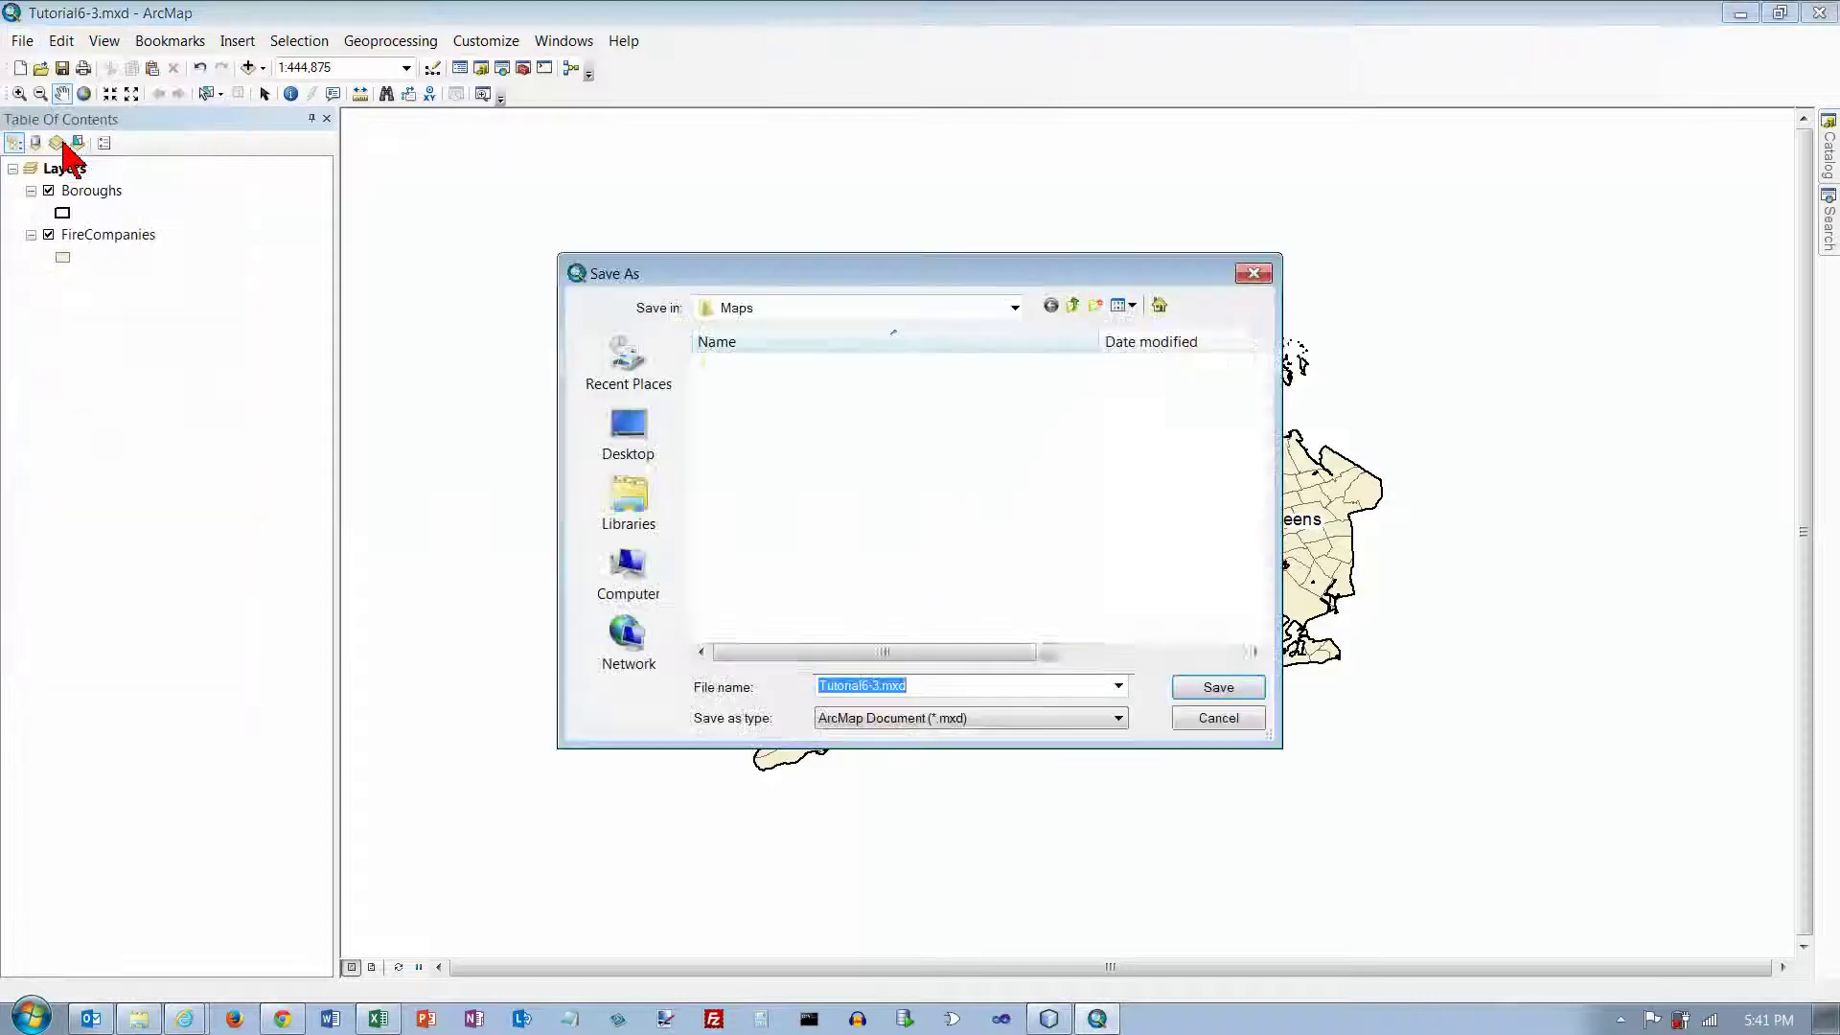
click(1072, 305)
double_click(765, 436)
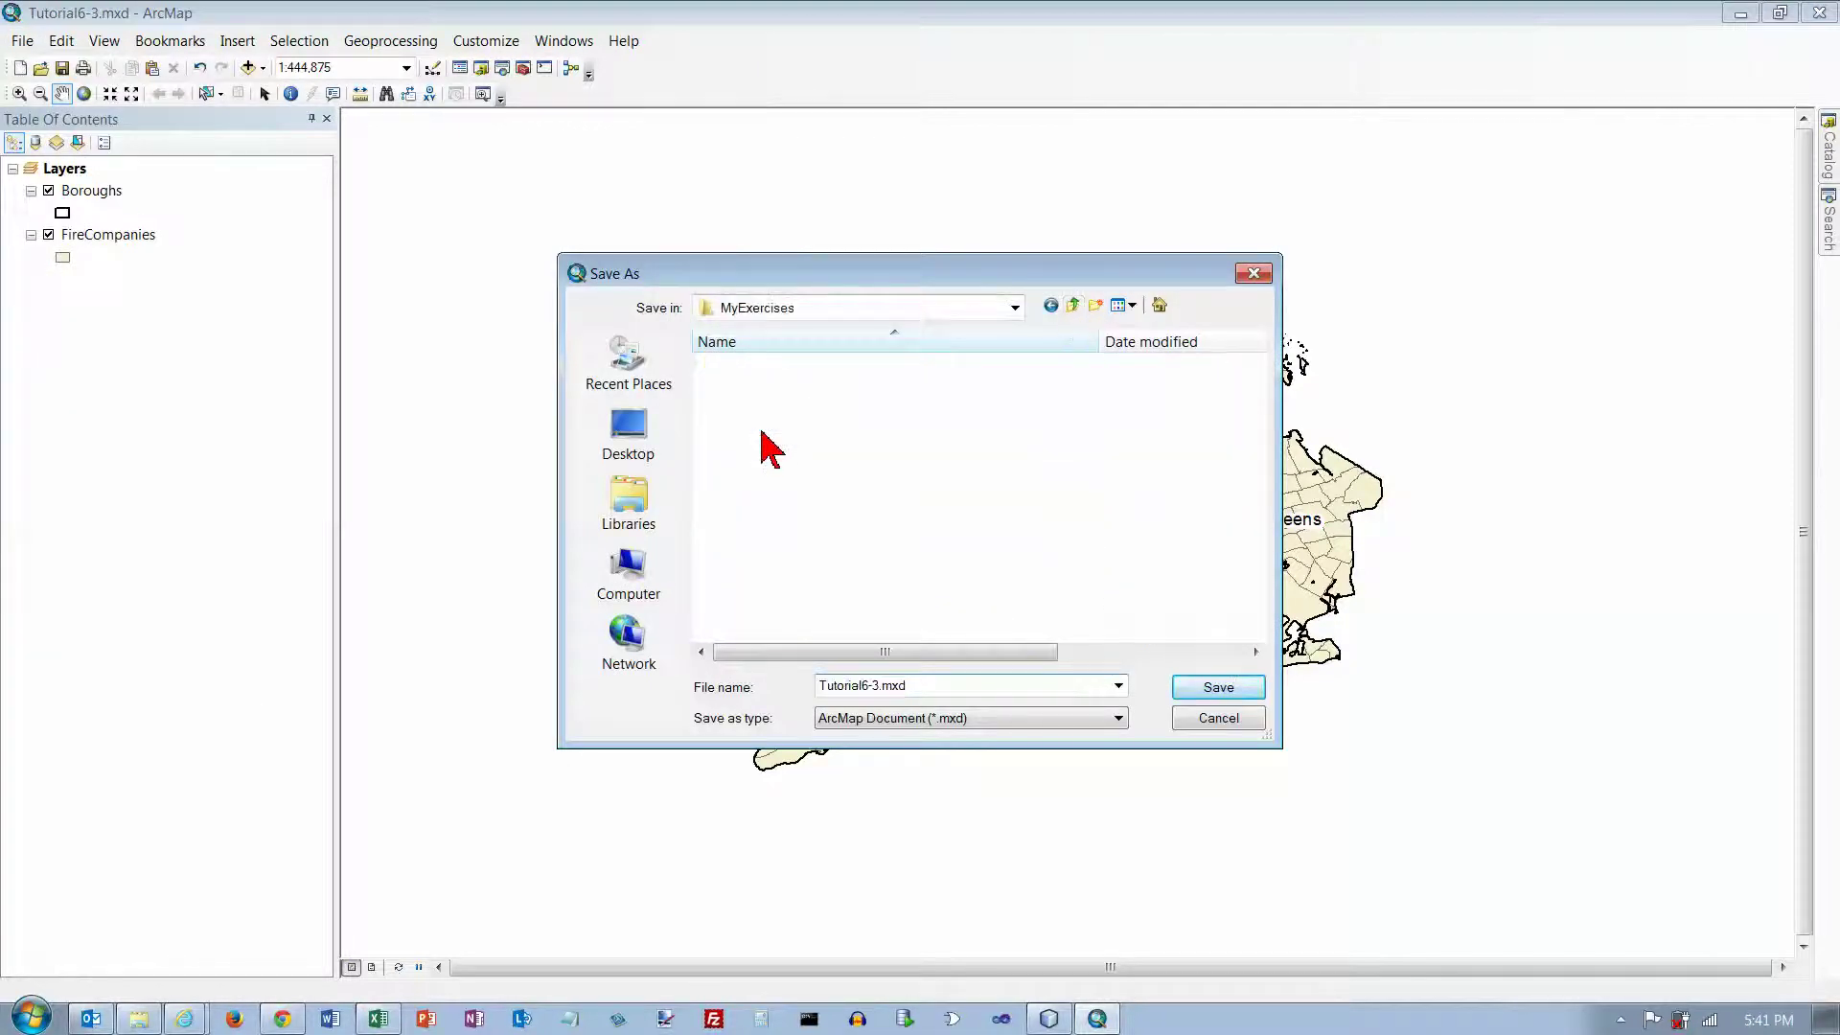
double_click(757, 480)
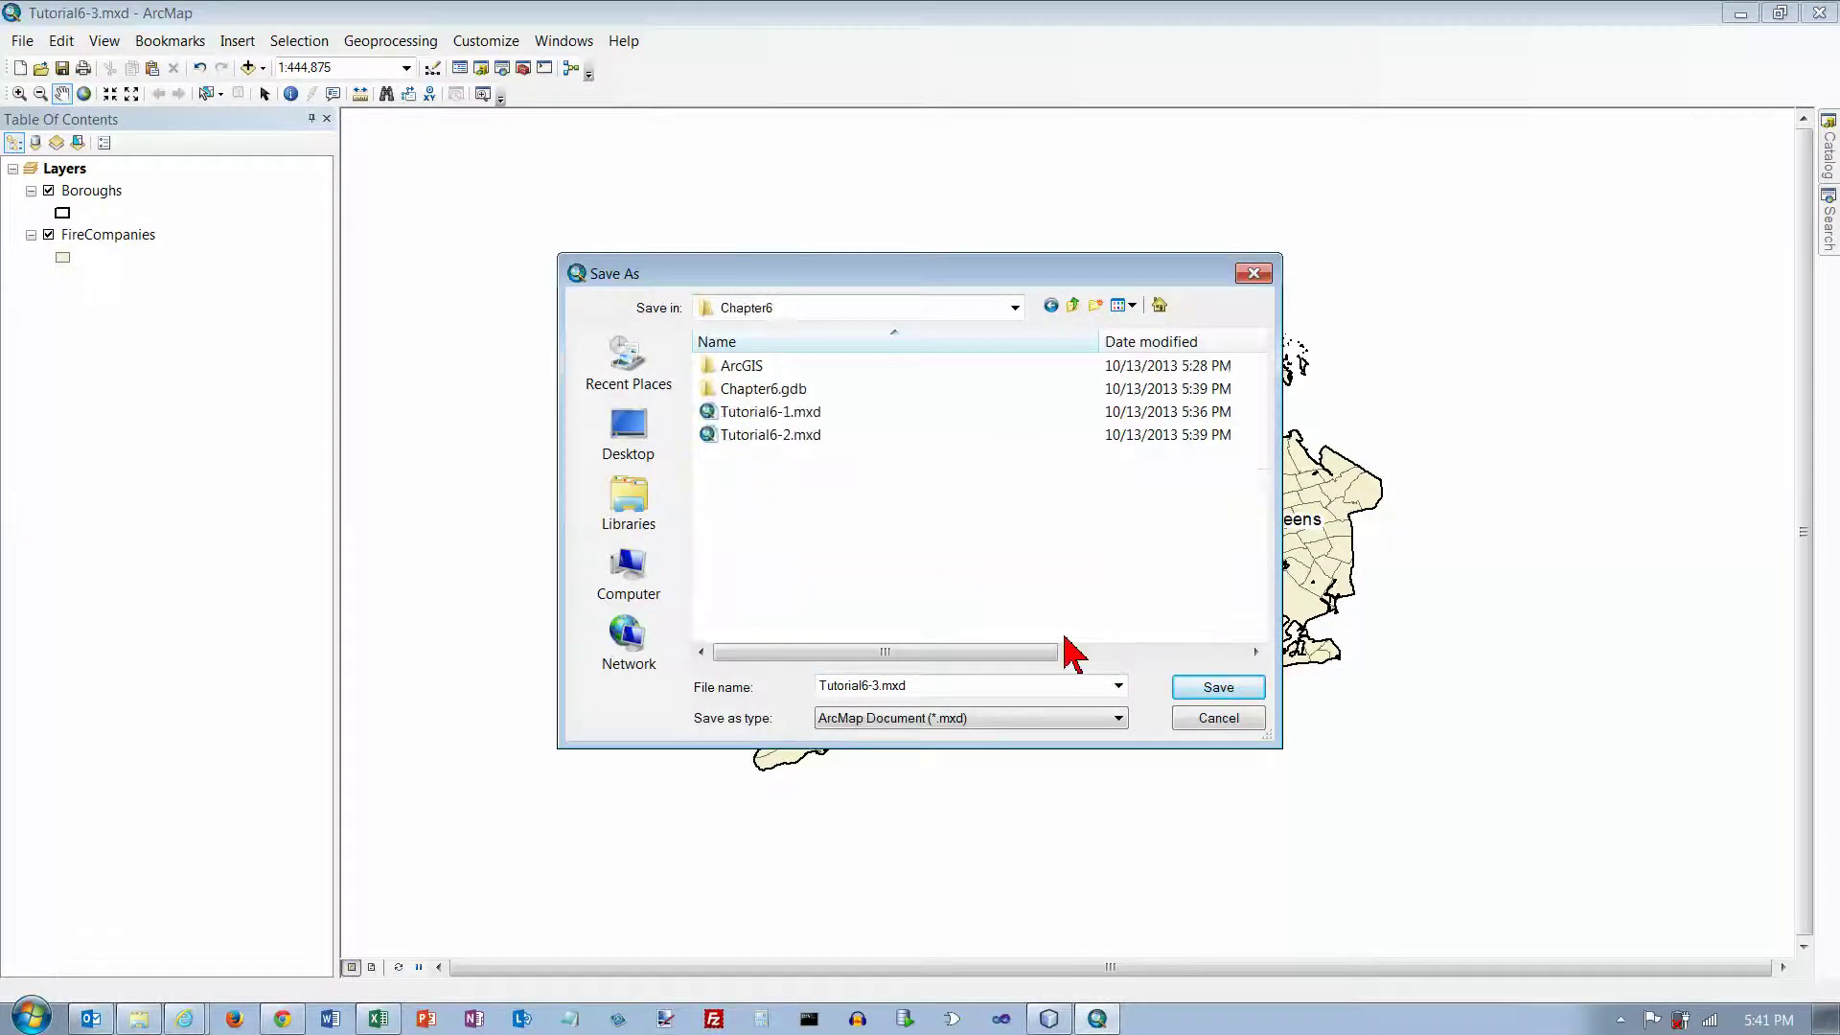
click(1215, 689)
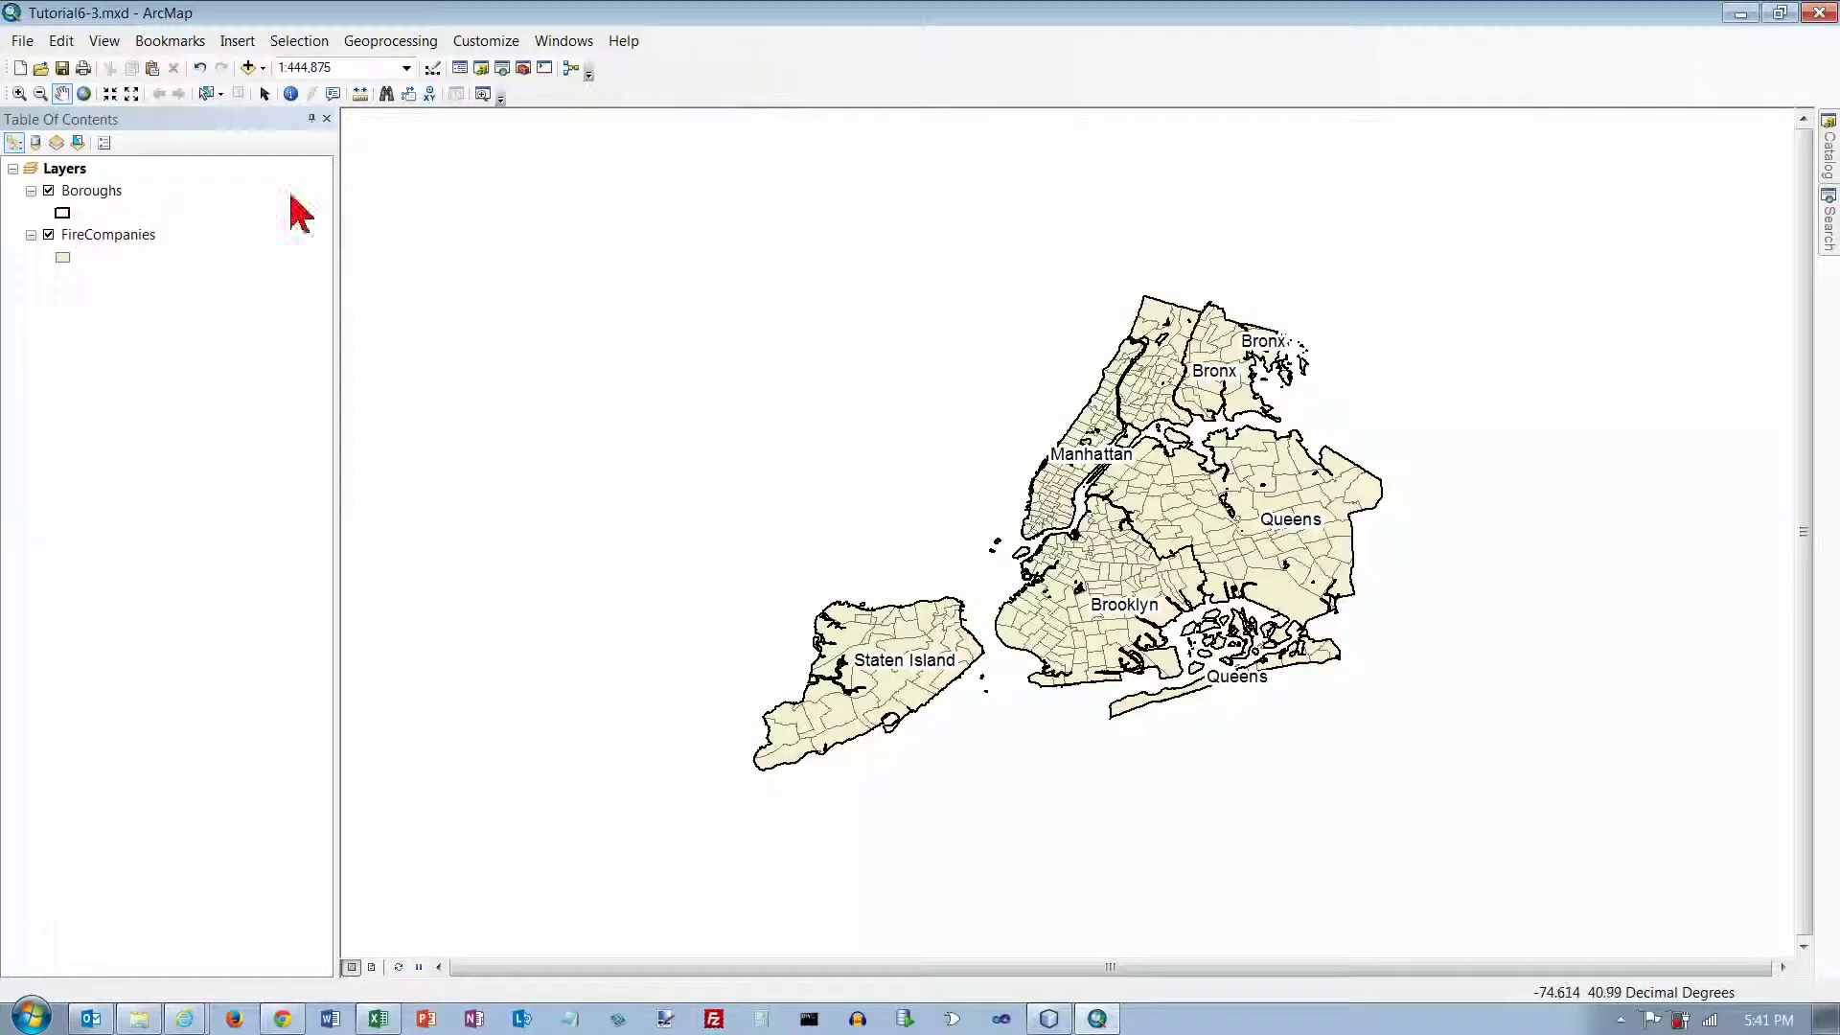
- Zoom in around the five boroughs so the map scale becomes about 1:256,079
click(20, 92)
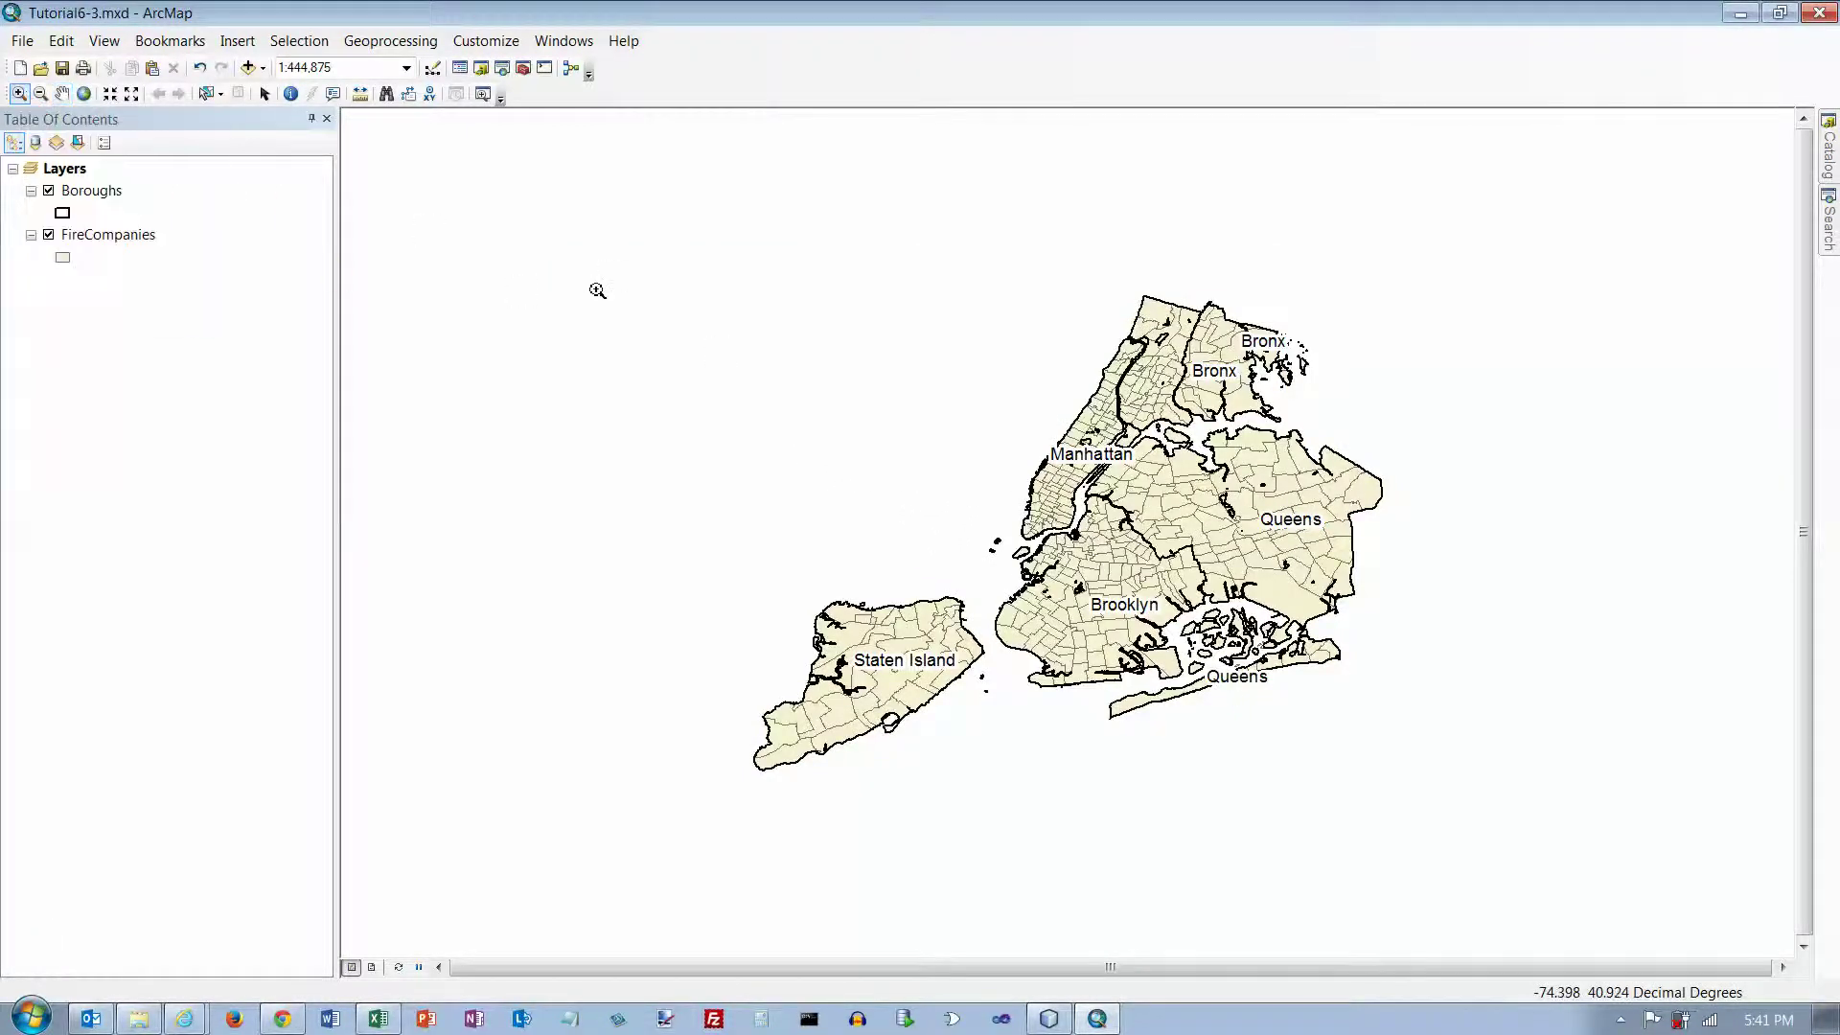
drag(711, 285, 1399, 779)
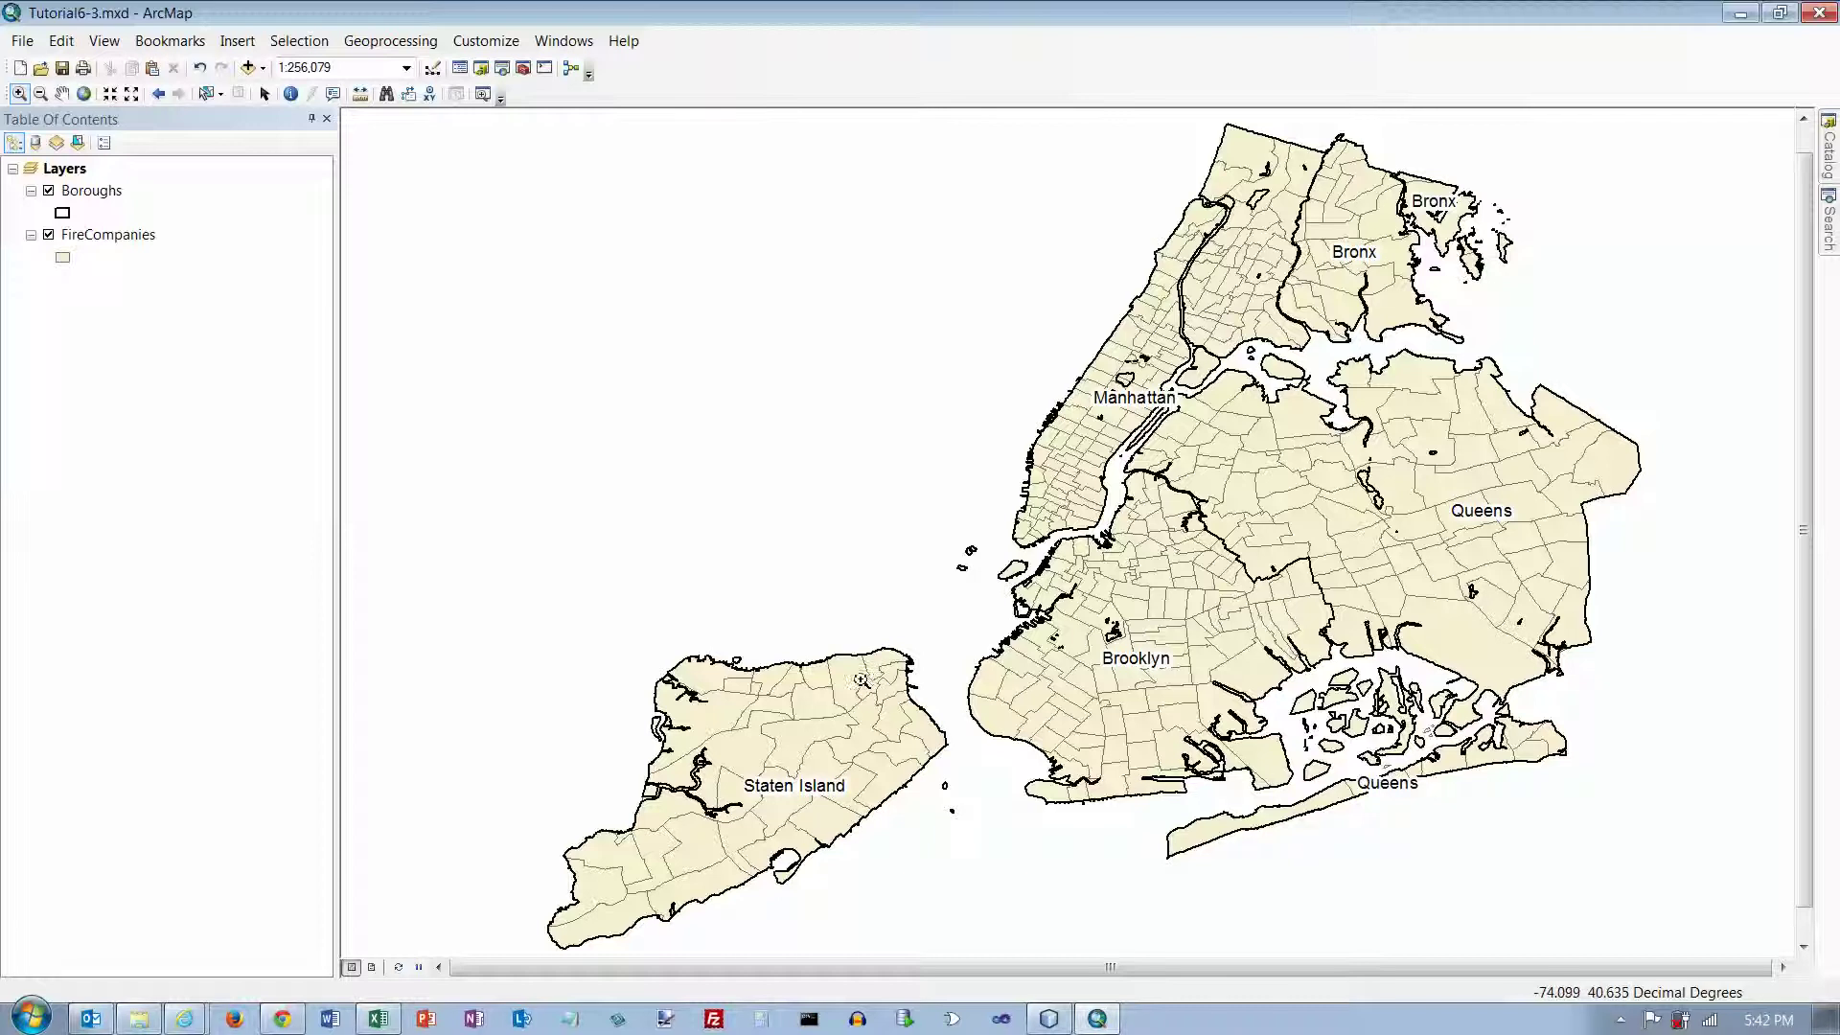
- Open the FireCompanies attribute table of 348 records and begin sorting by FireCoNu
right_click(105, 239)
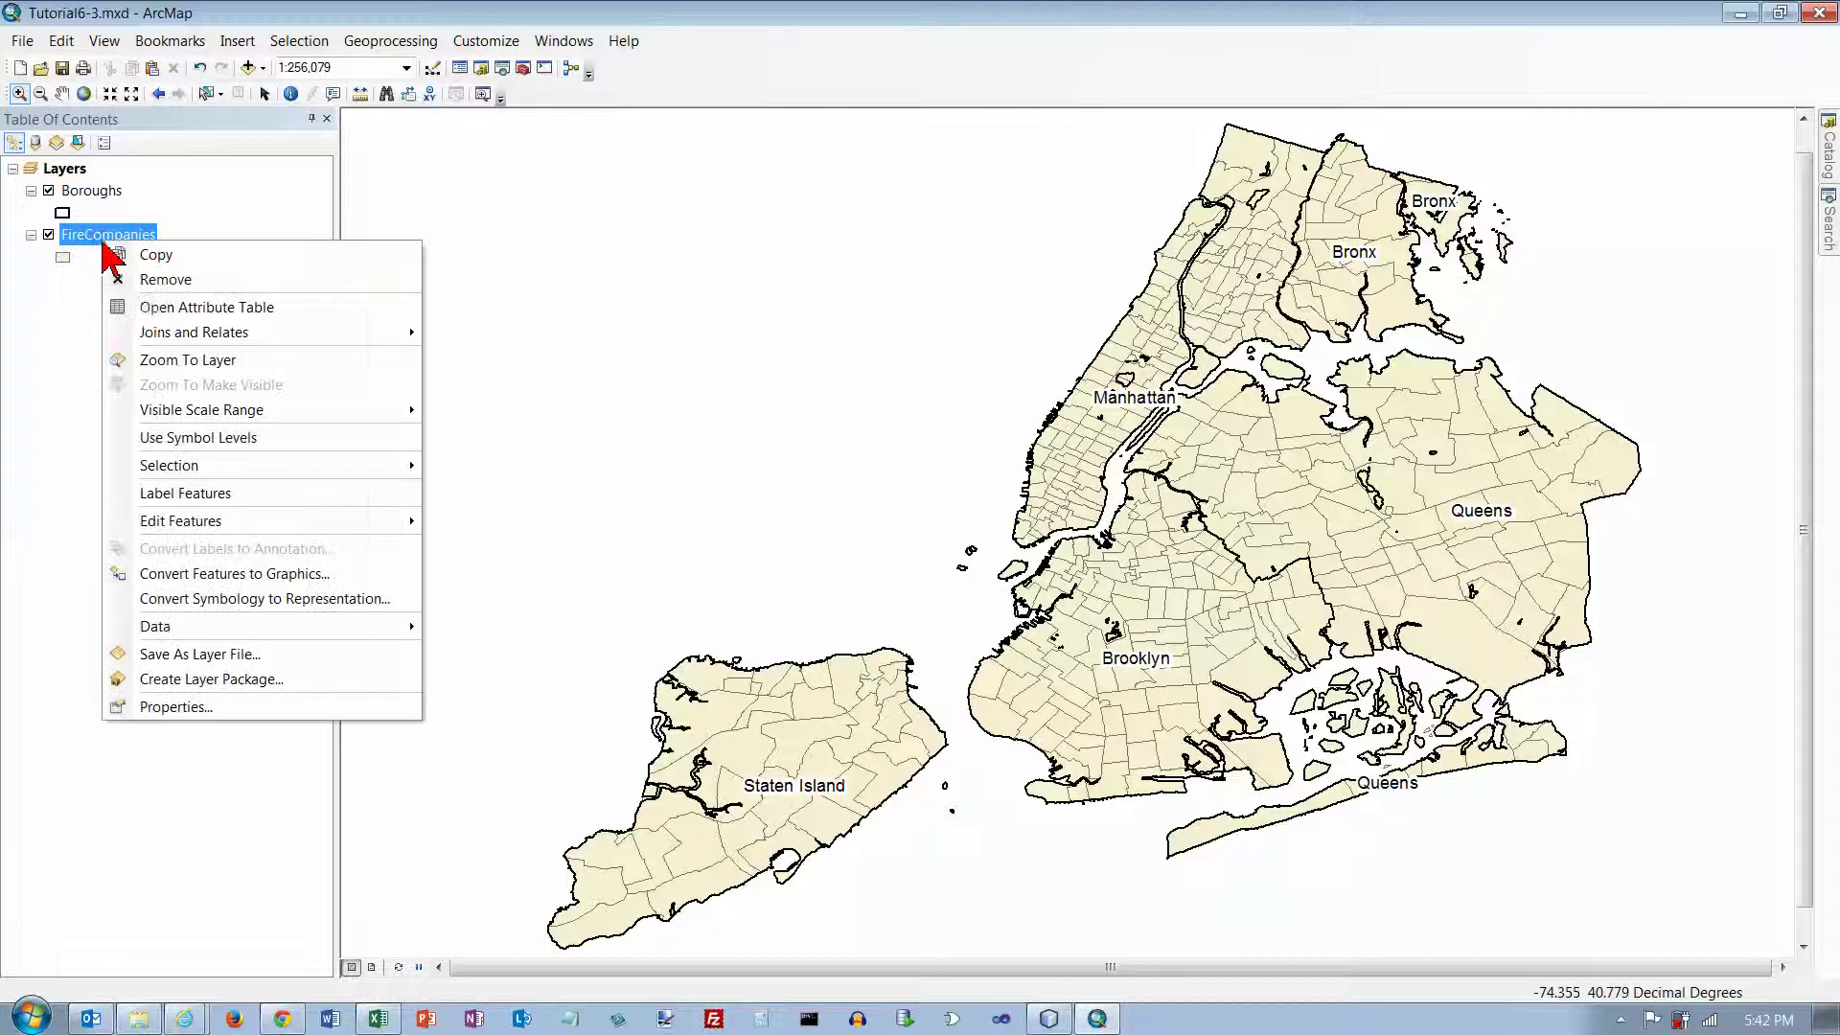
click(154, 307)
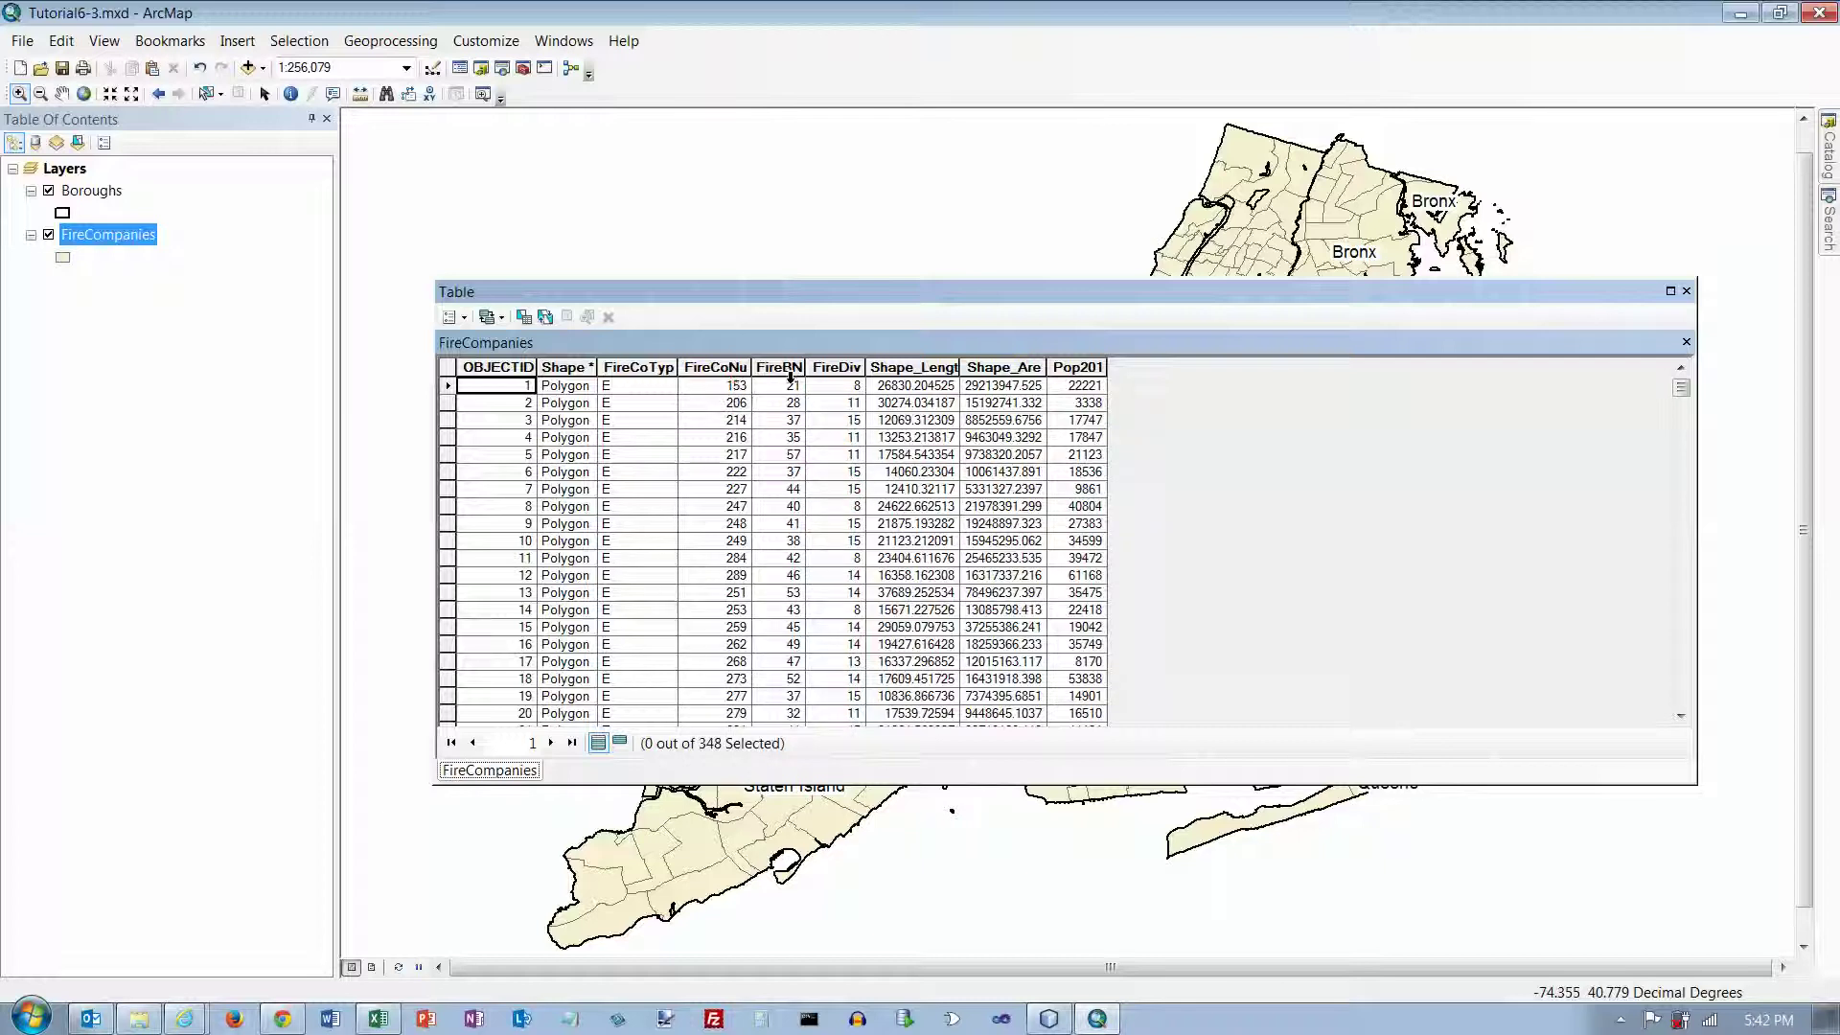
double_click(737, 370)
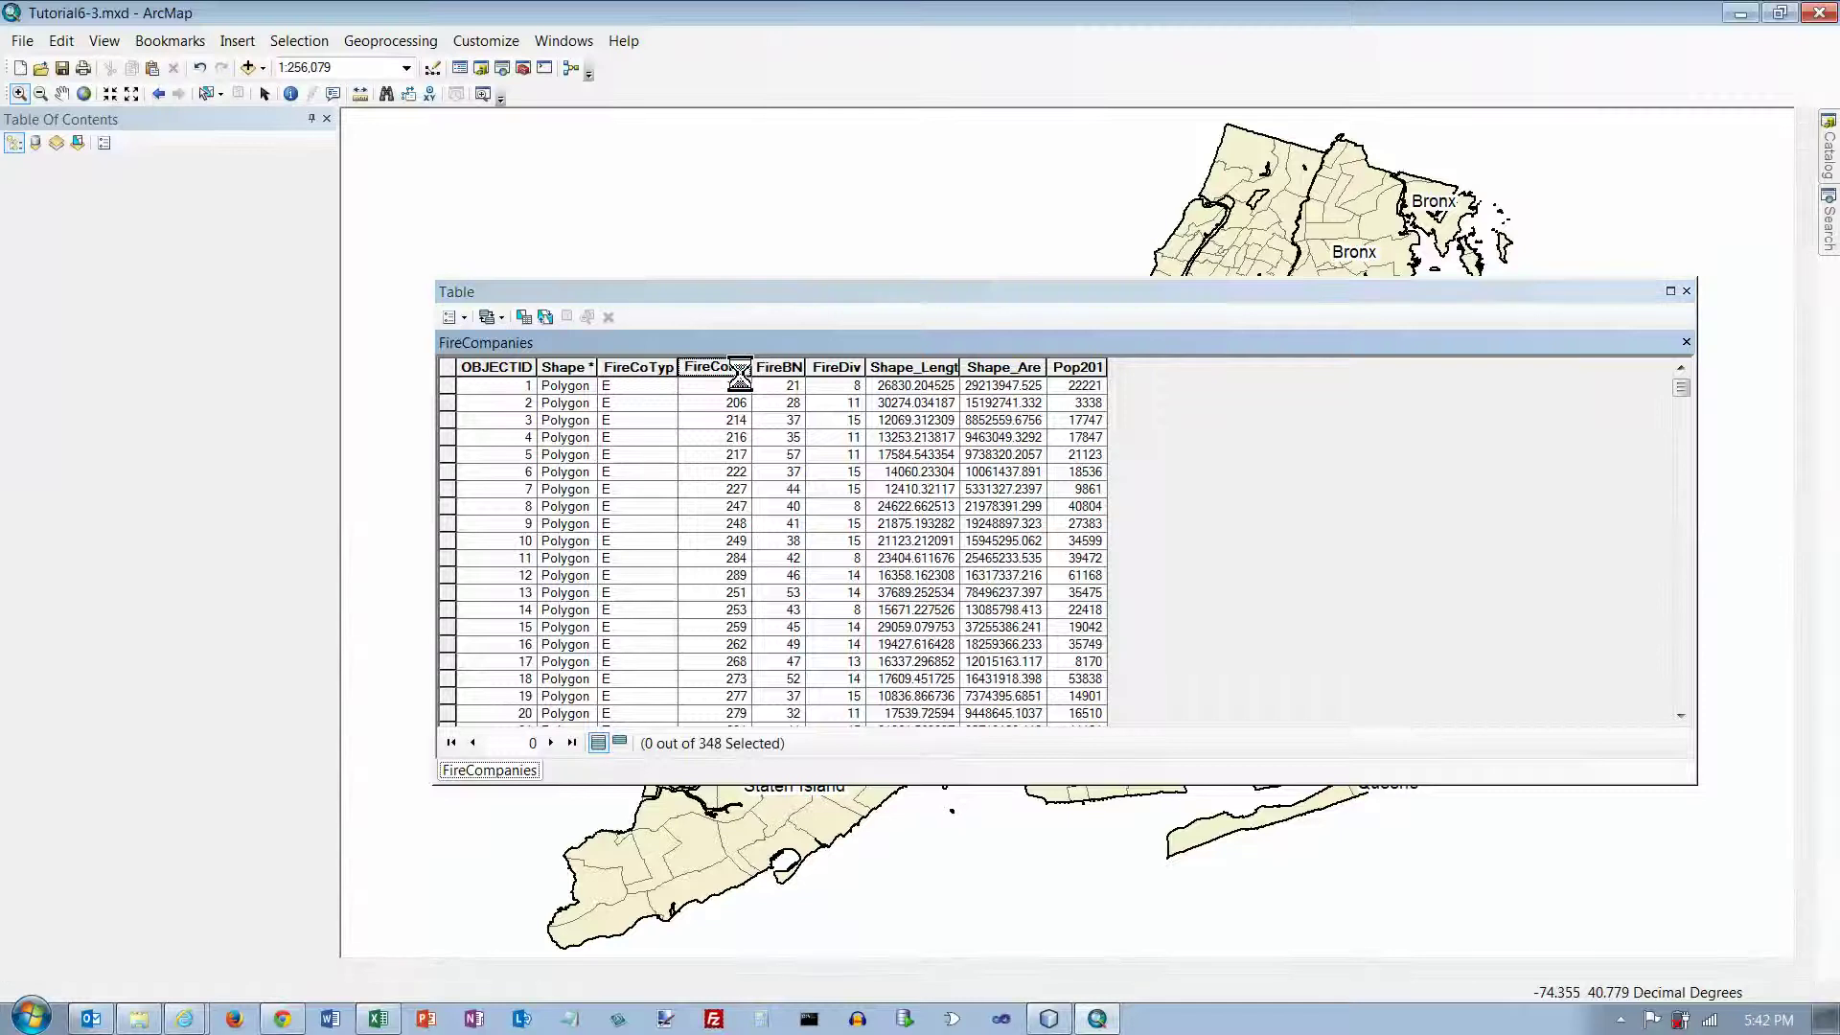
- Sort the FireCompanies table ascending by FireCoNu, then FireBN, and finally FireDiv
right_click(740, 376)
click(770, 384)
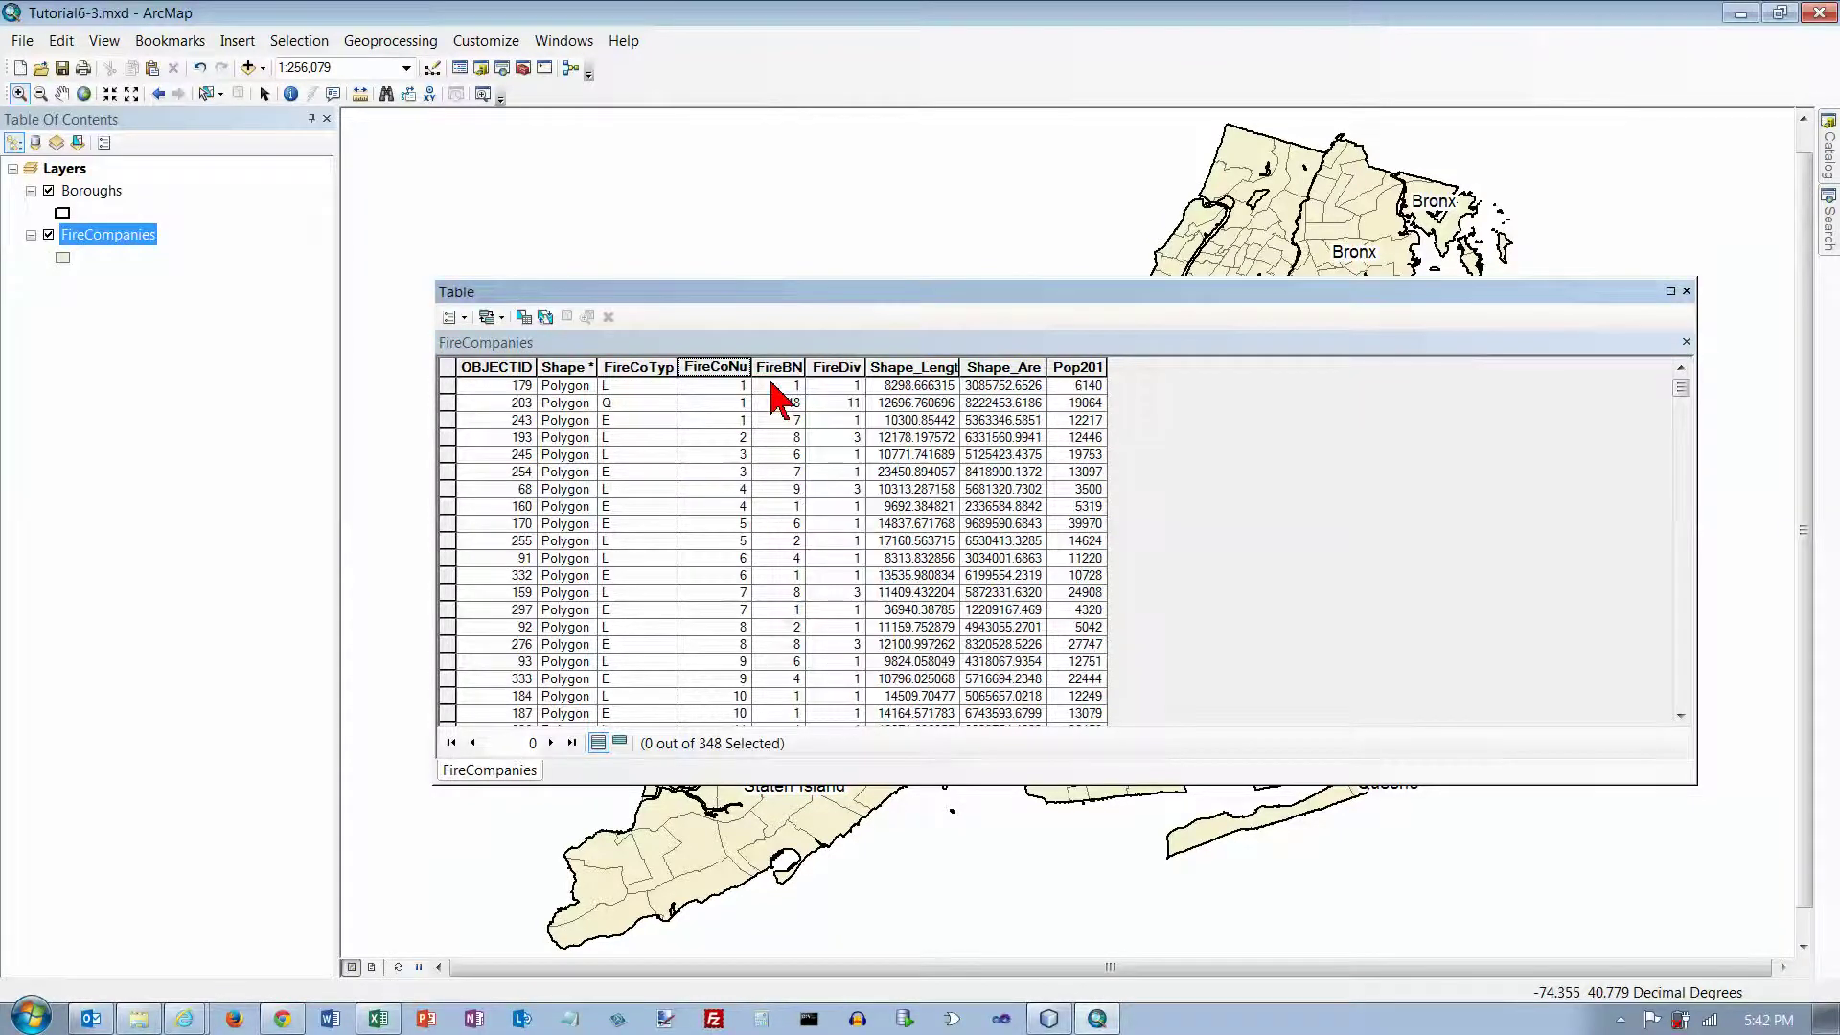
right_click(775, 372)
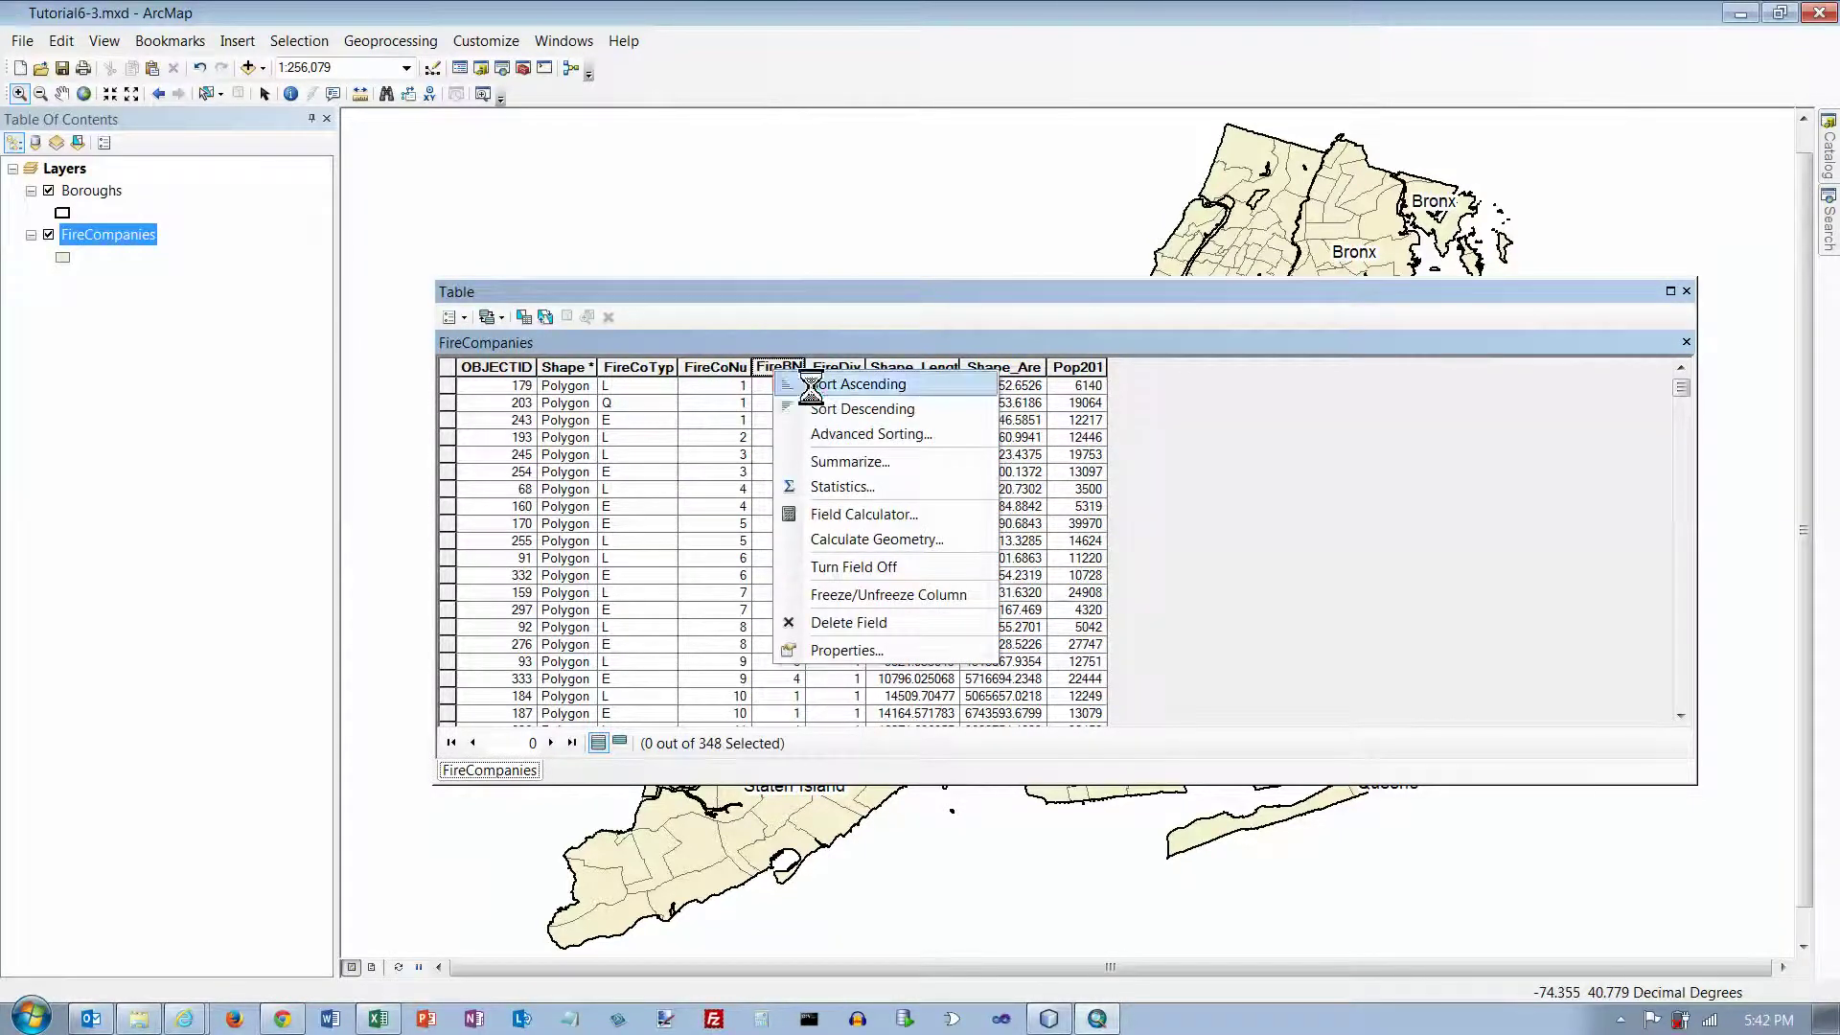
click(813, 384)
right_click(826, 371)
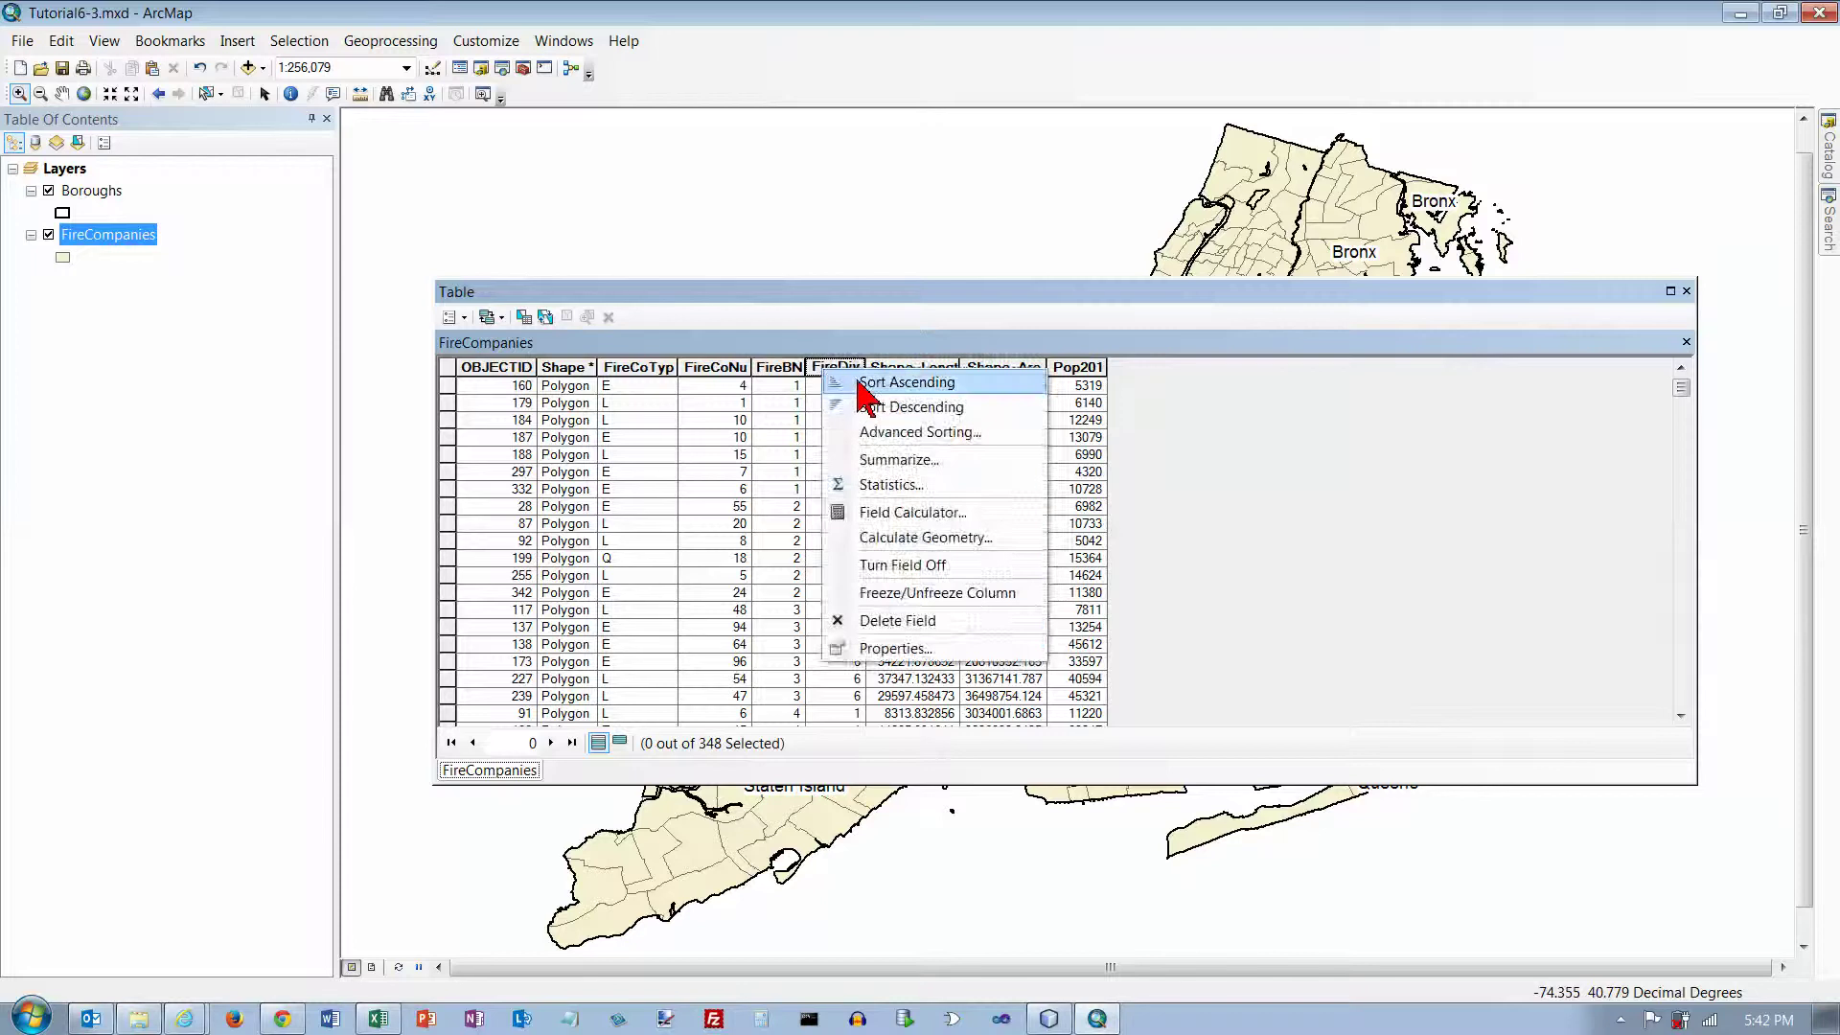
click(862, 385)
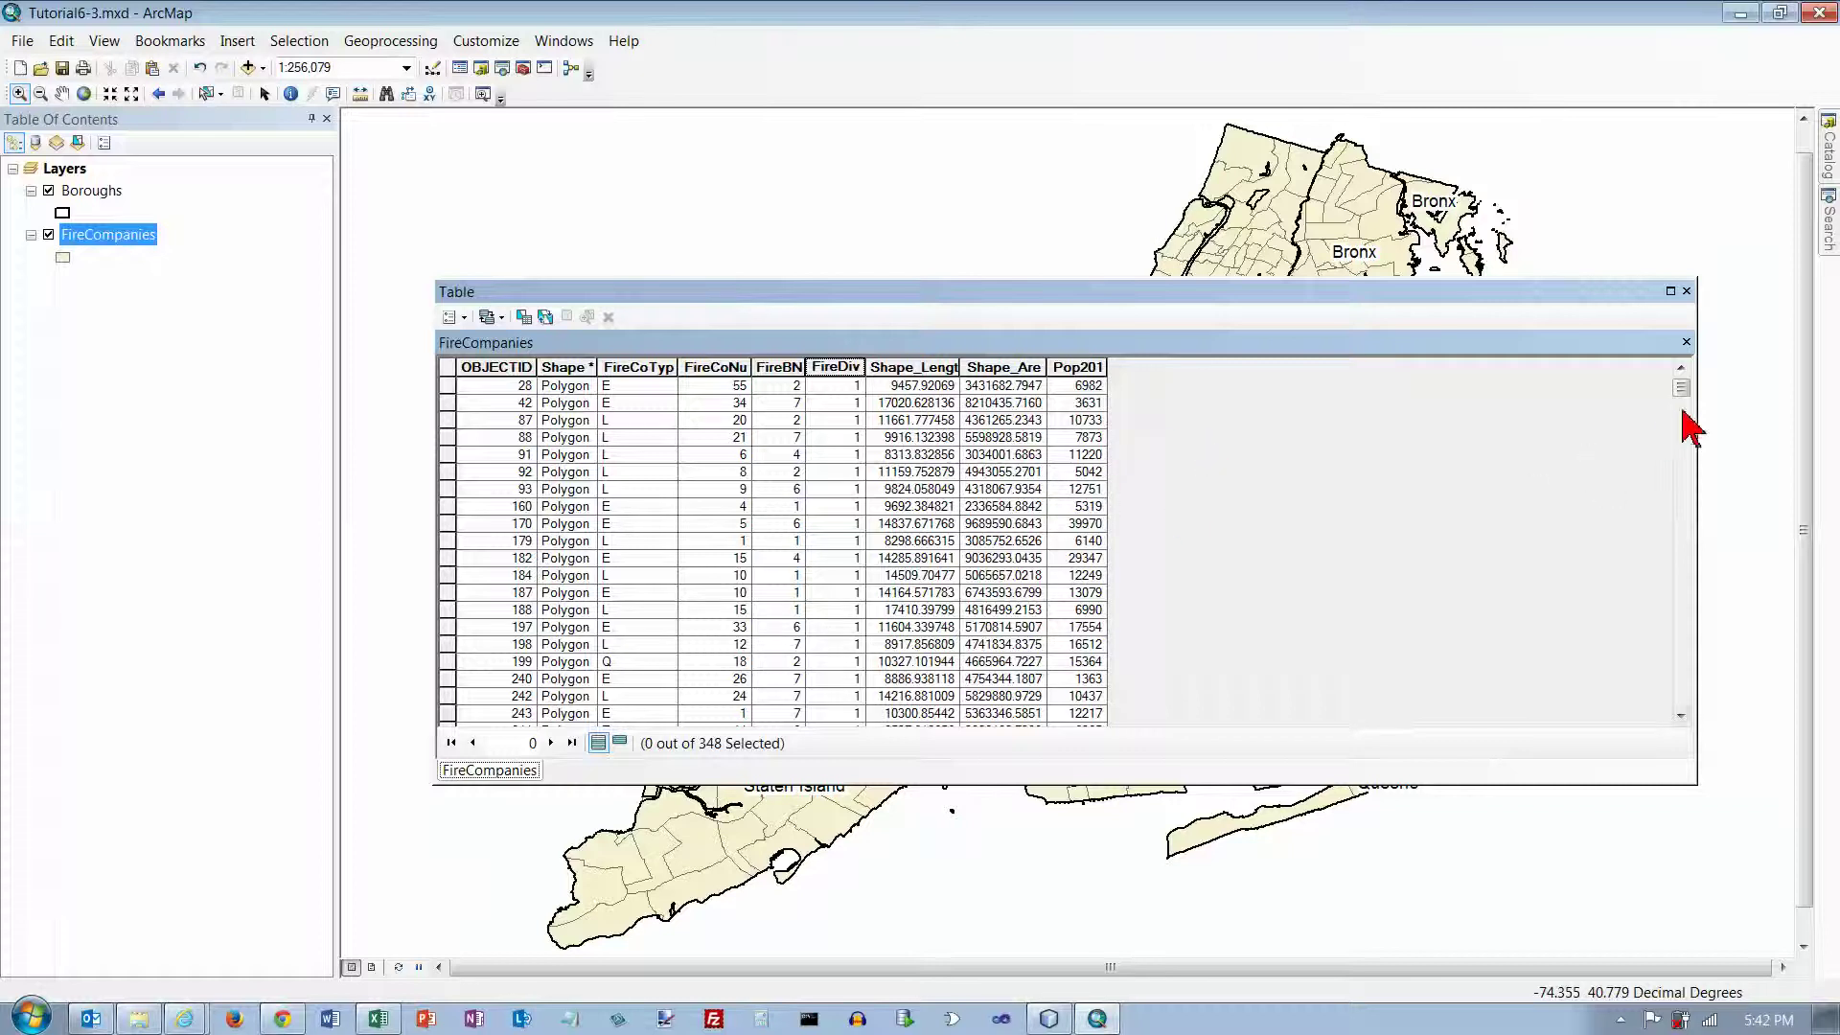
scroll(1685, 403, down, 2)
mouse_move(1684, 398)
mouse_down()
mouse_move(1677, 704)
mouse_move(1673, 372)
mouse_up()
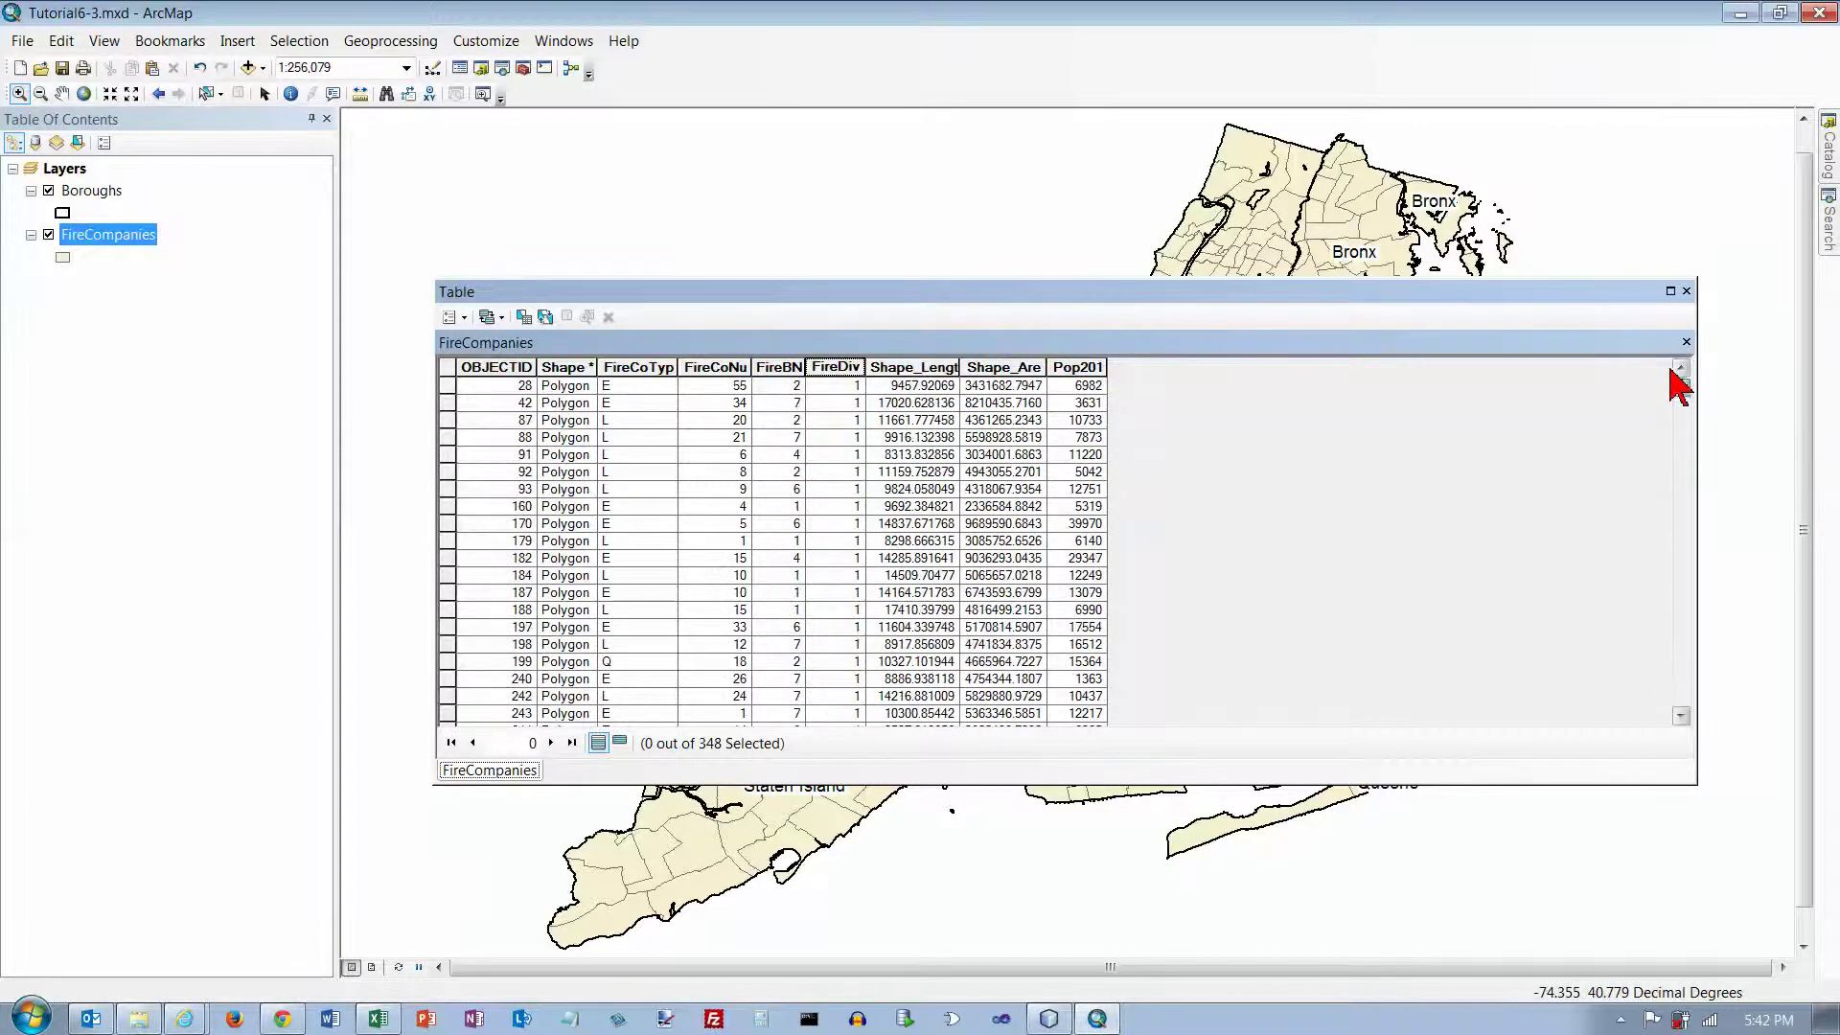
- Re-sort the table ascending by FireBN and review the battalion 1, 2 and 3 groups
right_click(786, 369)
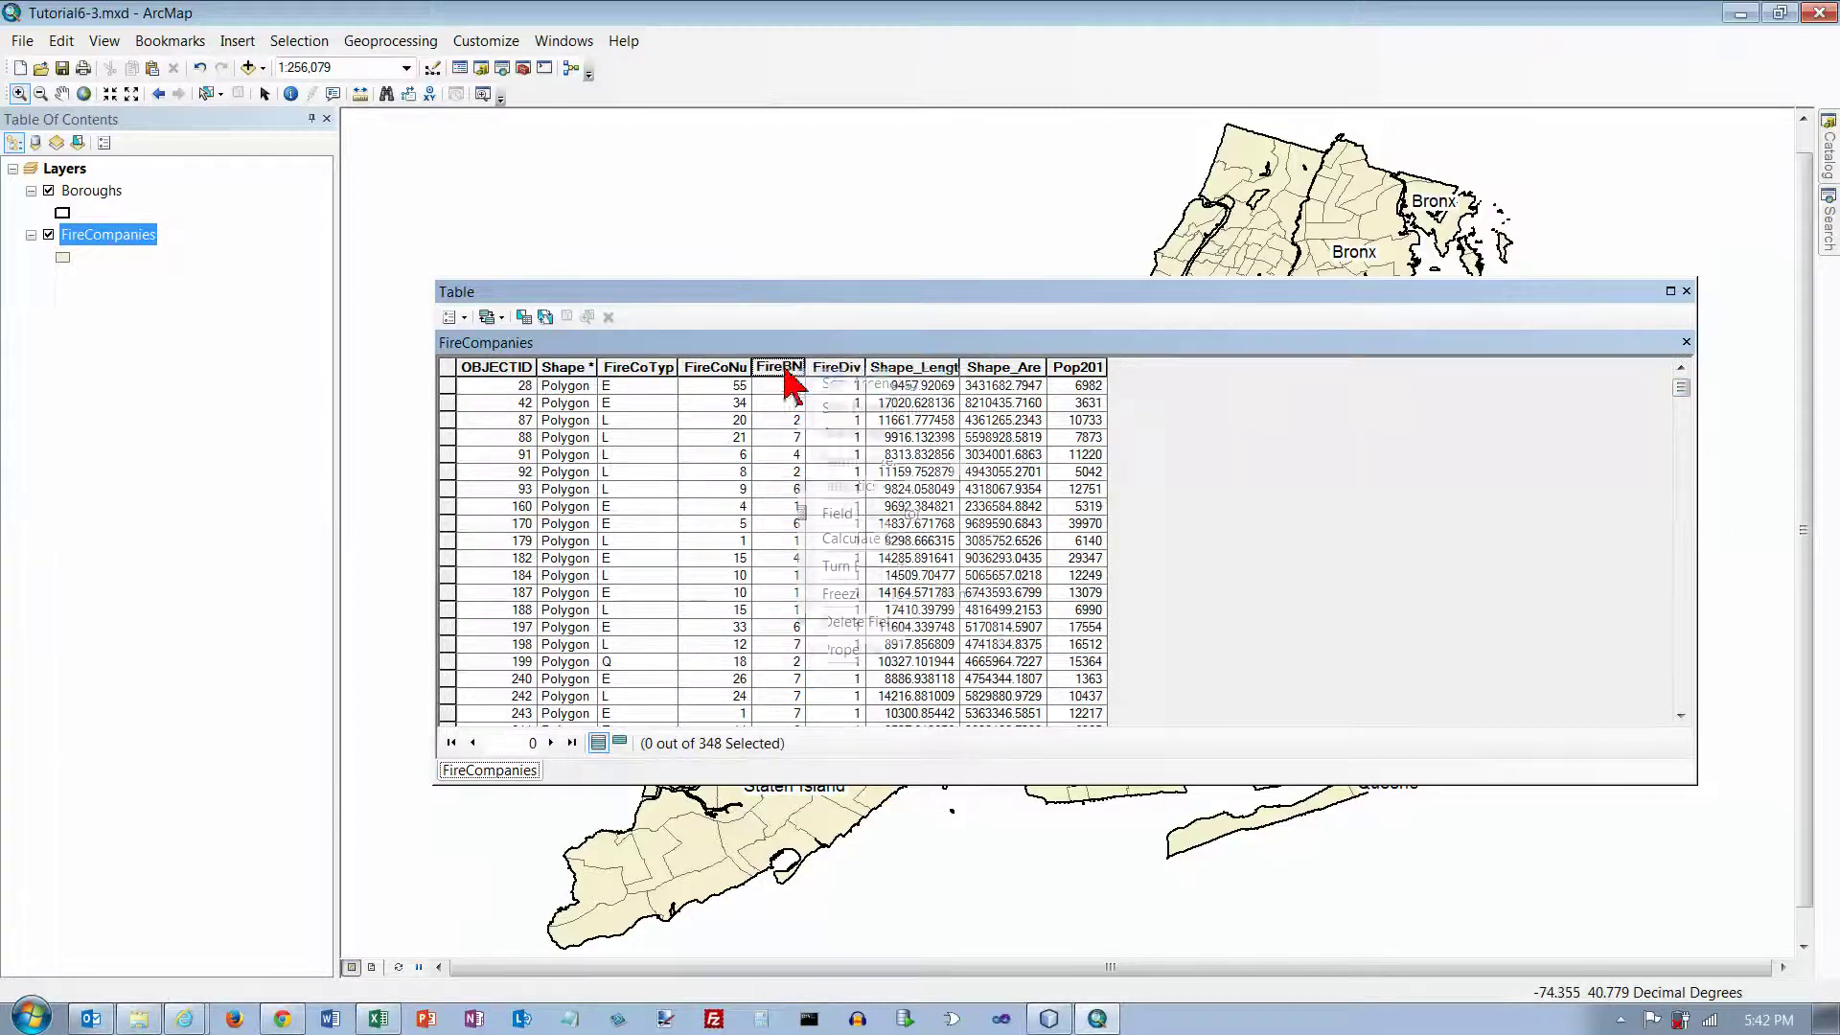
click(841, 385)
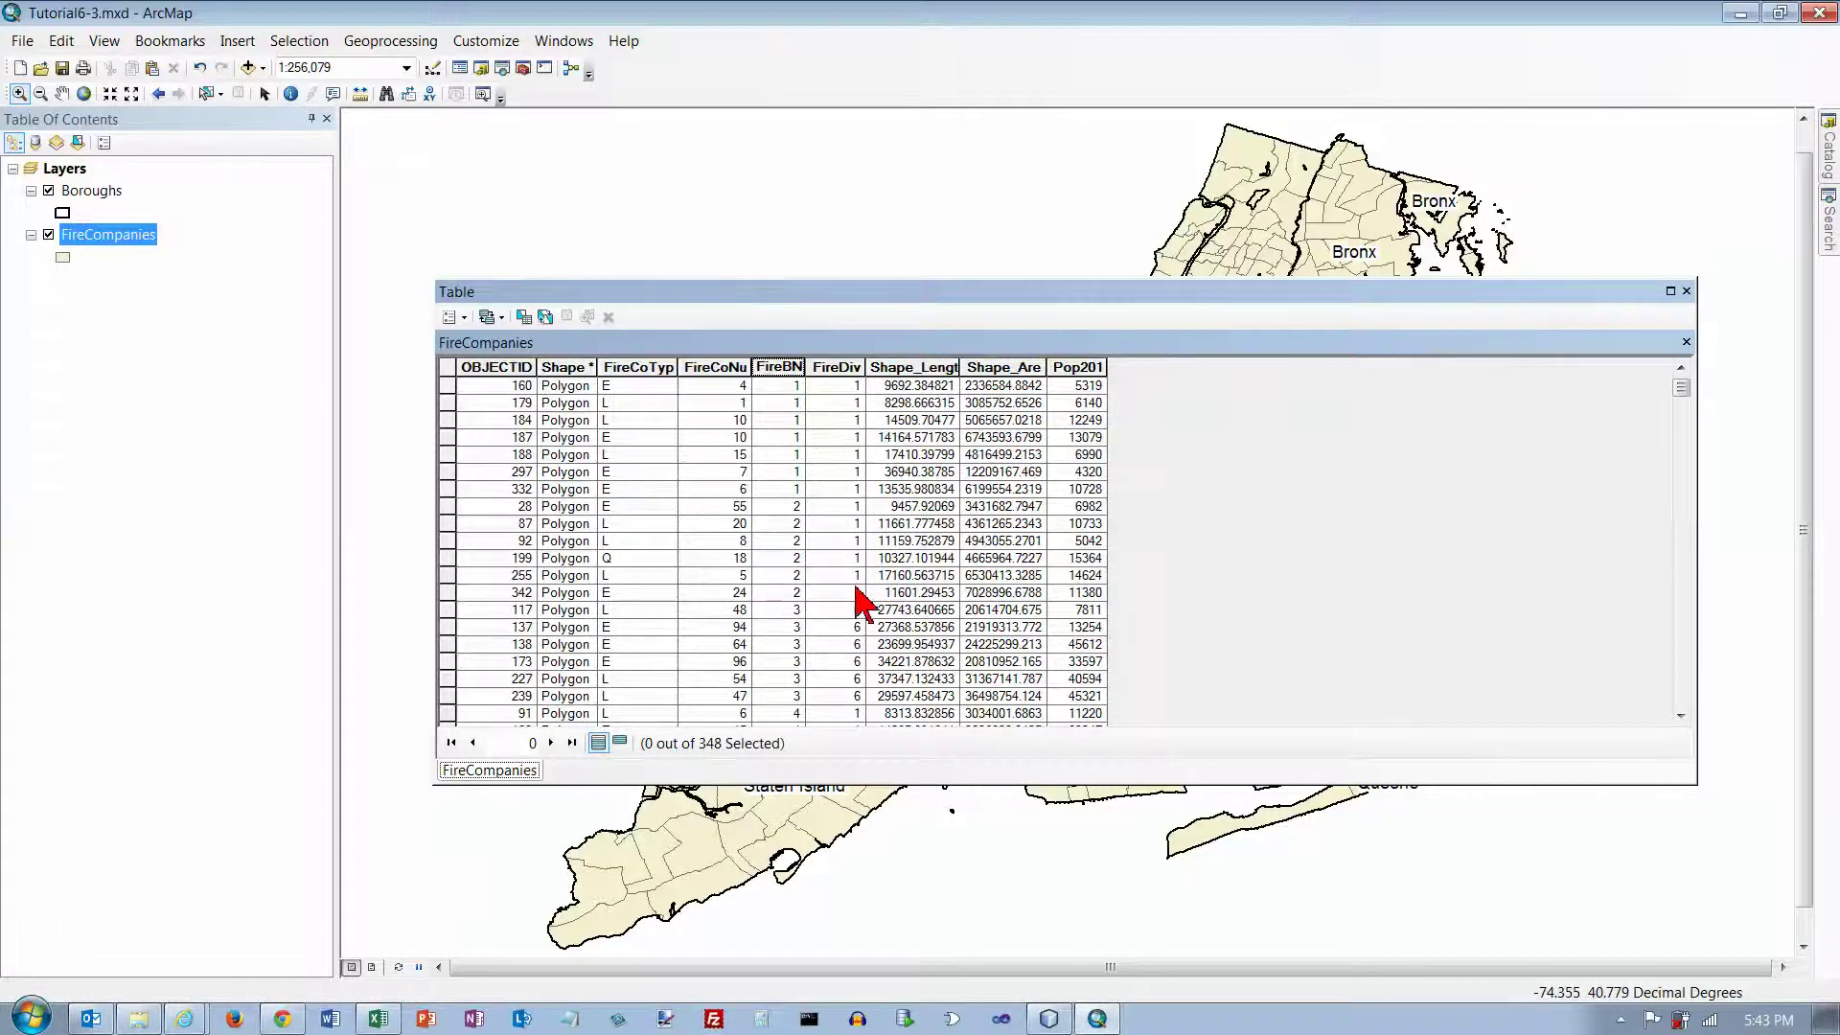
scroll(862, 602, down, 2)
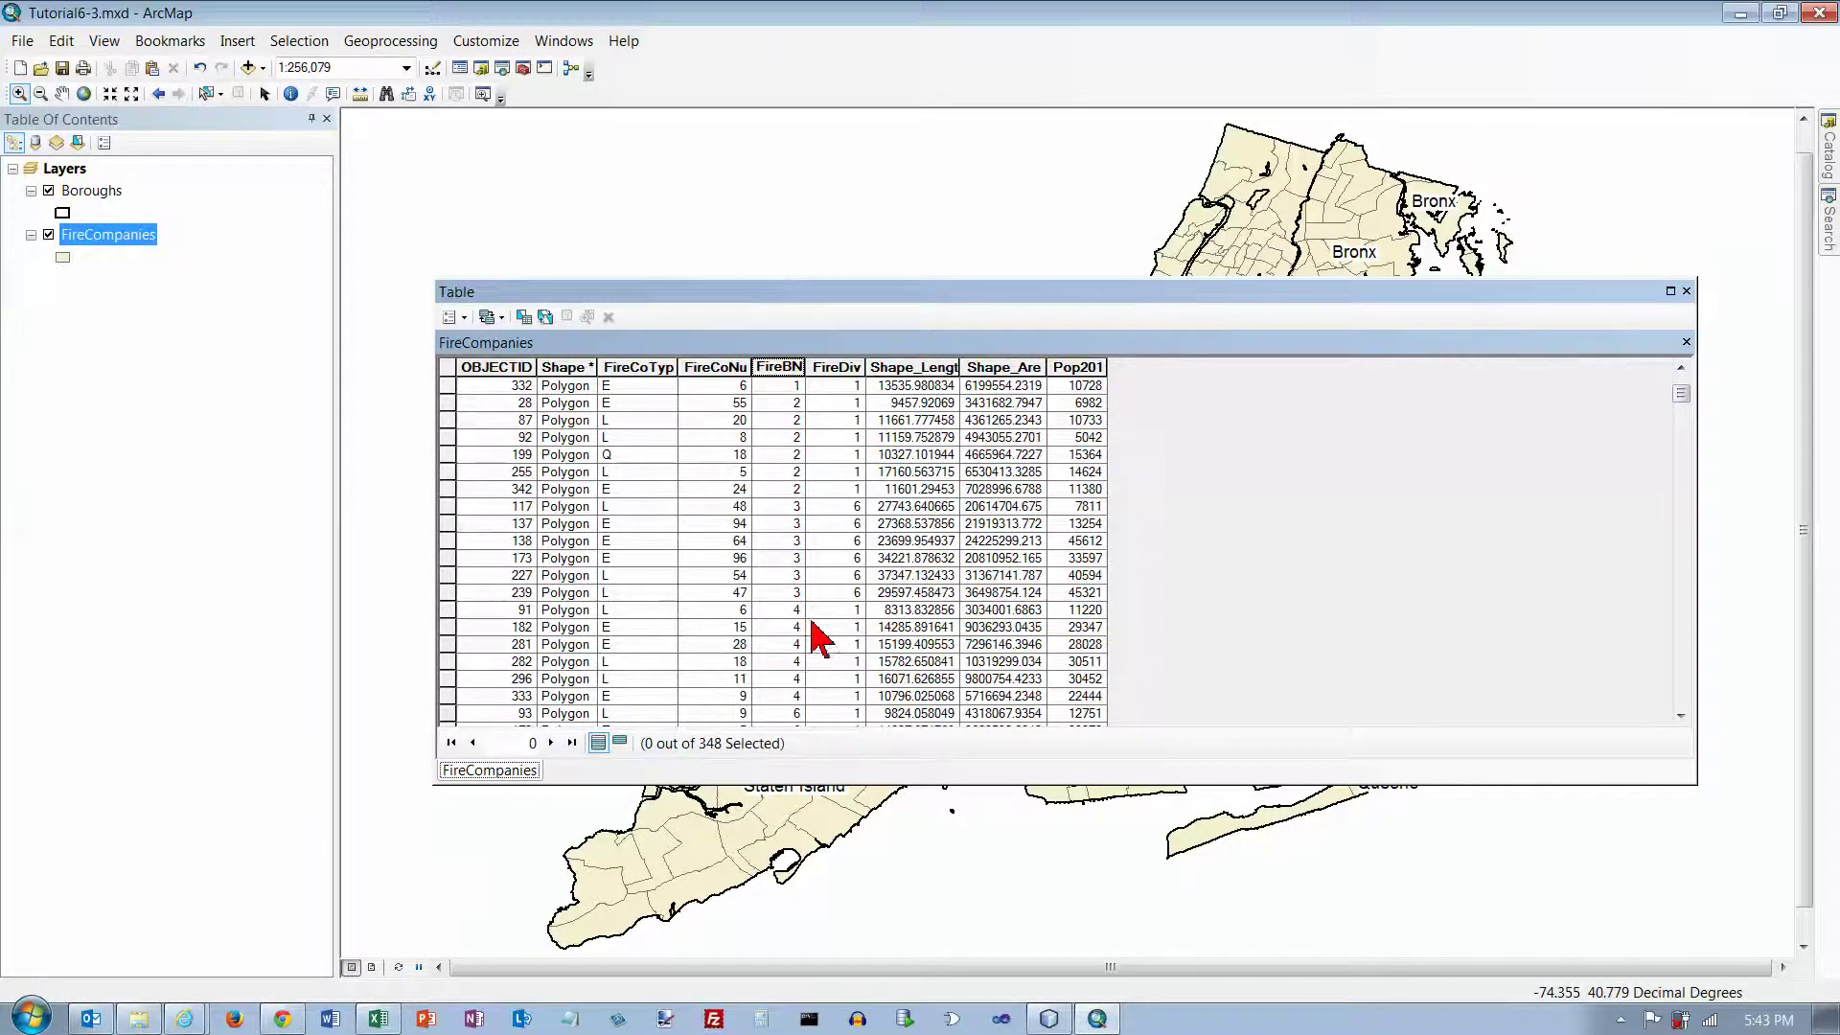
scroll(813, 632, up, 2)
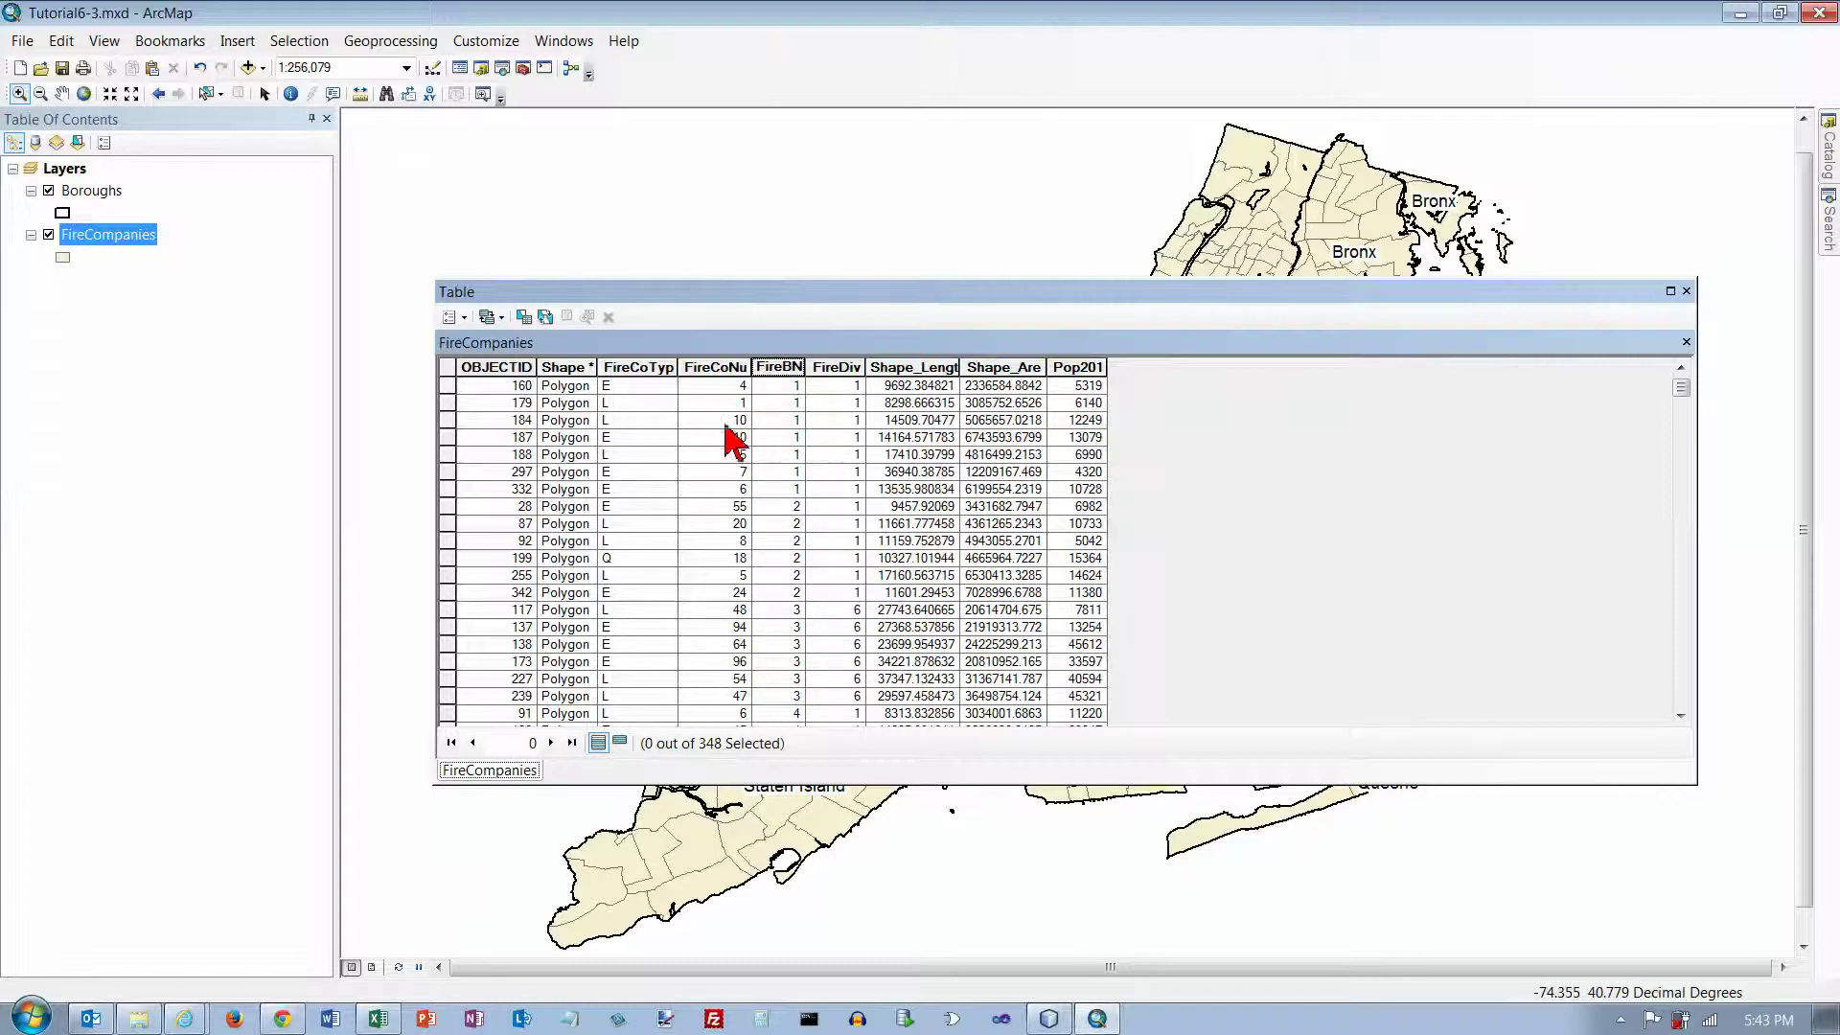
- Close the FireCompanies attribute table to return to the borough map
click(1687, 291)
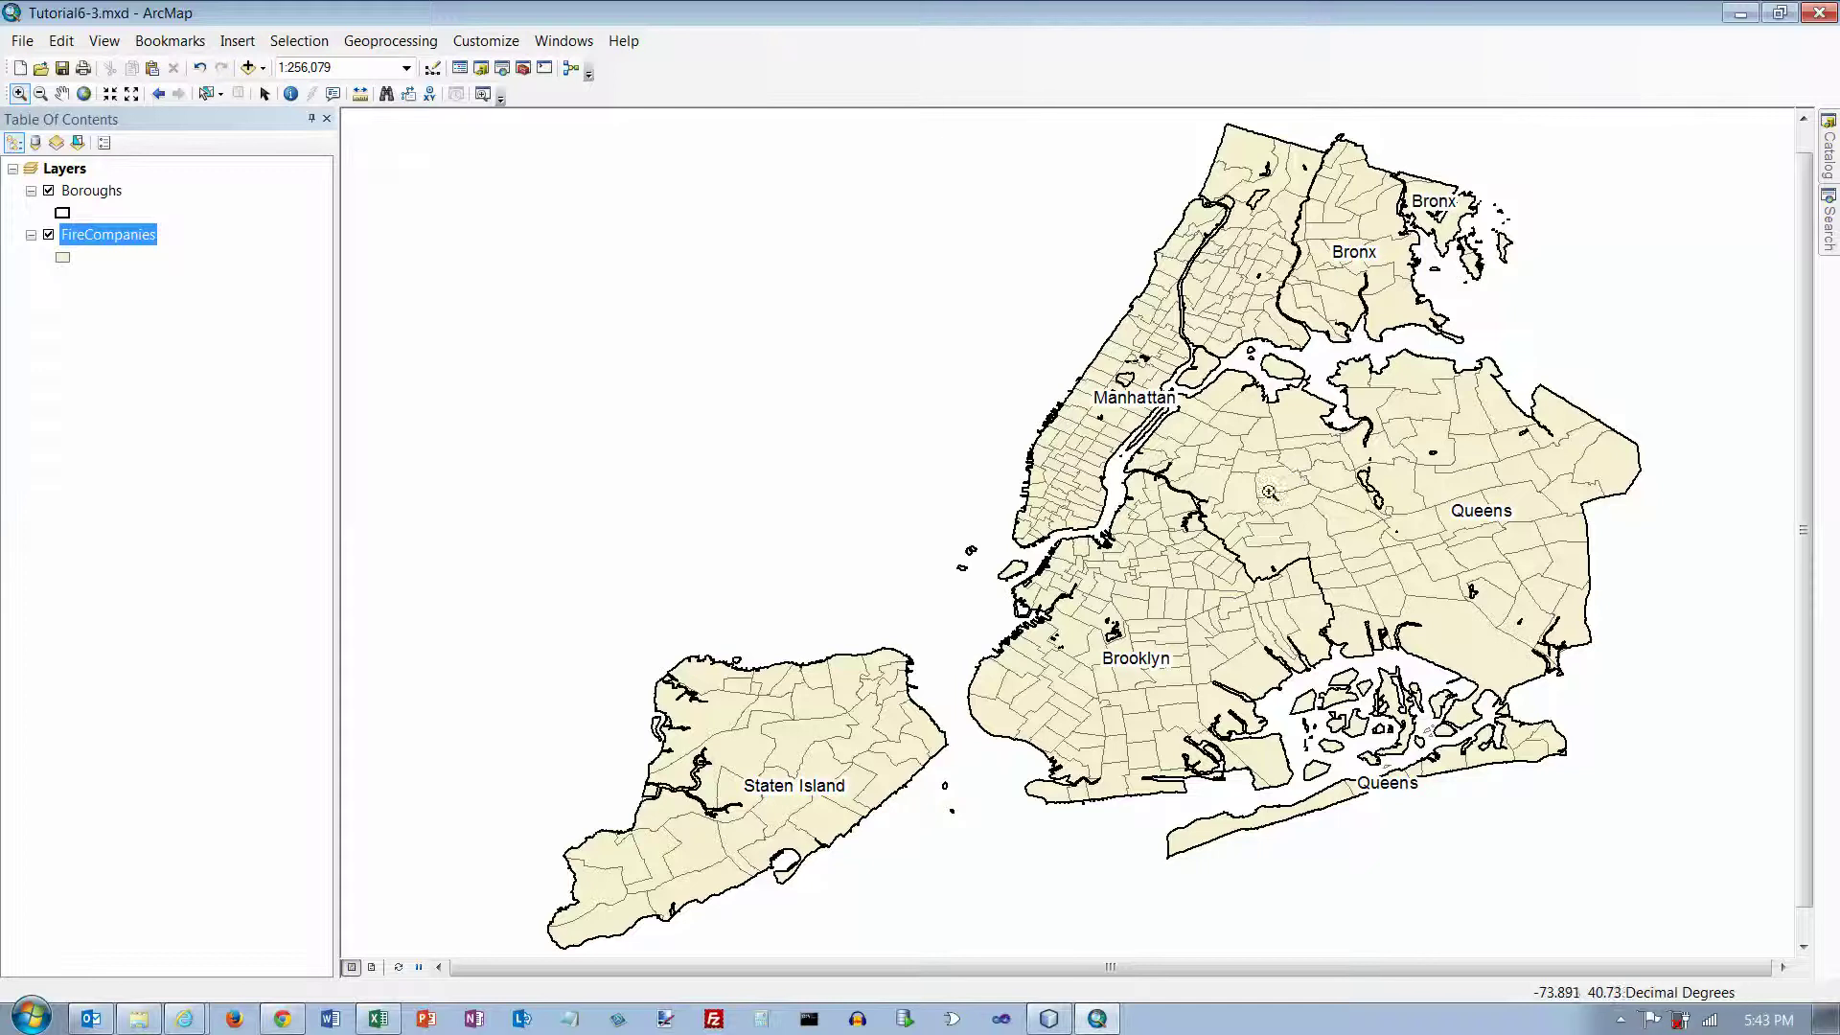
click(412, 42)
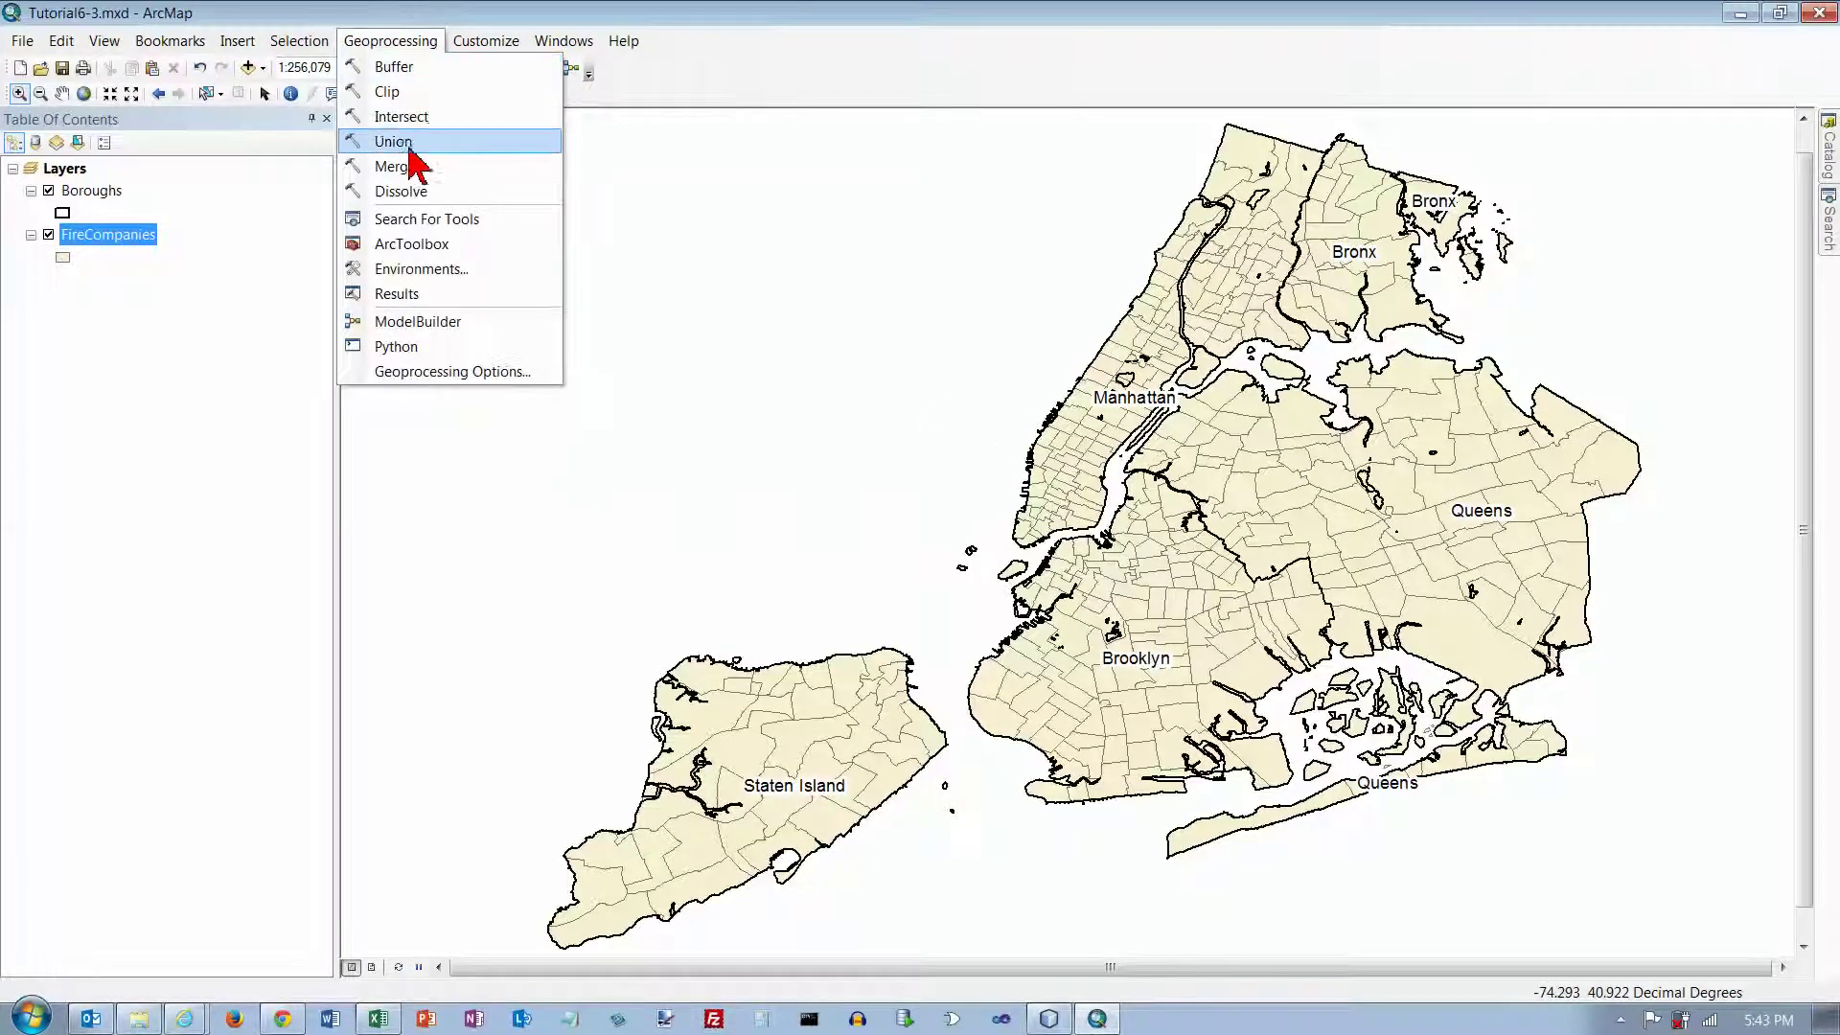
- Start Dissolve with FireCompanies as input and FireBattalions as the output name
click(412, 189)
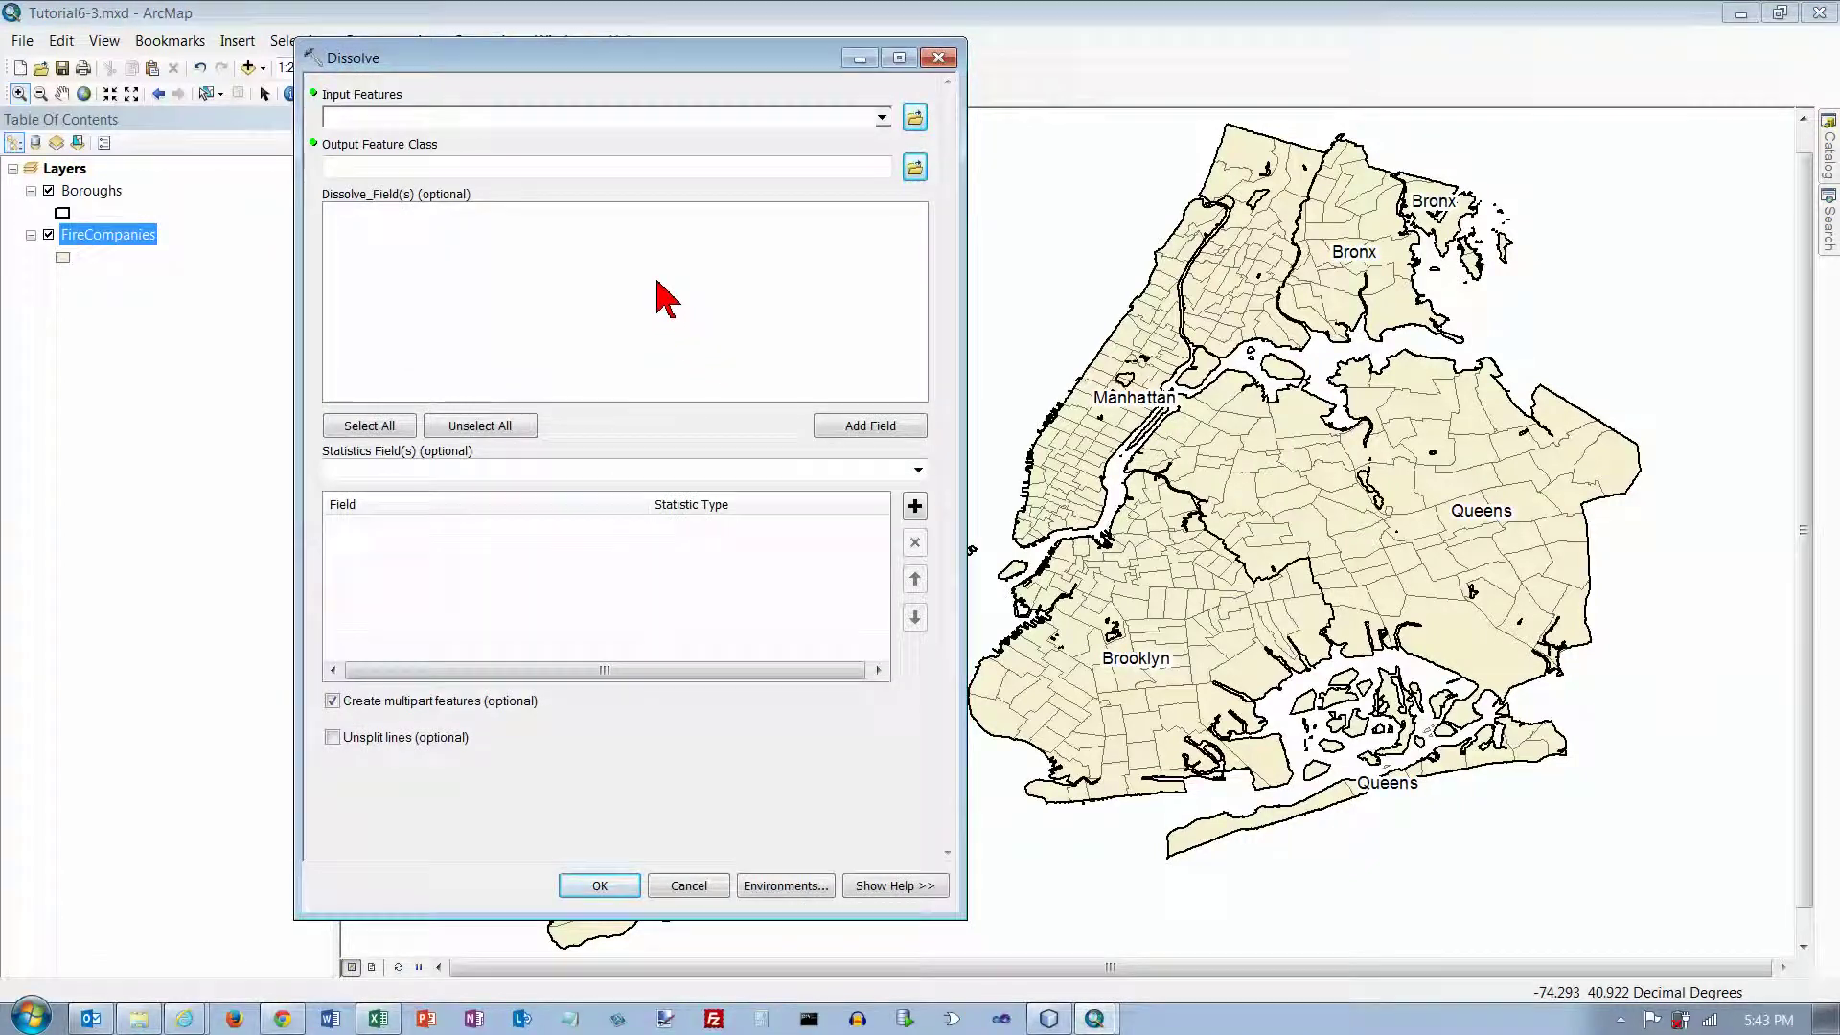
click(883, 119)
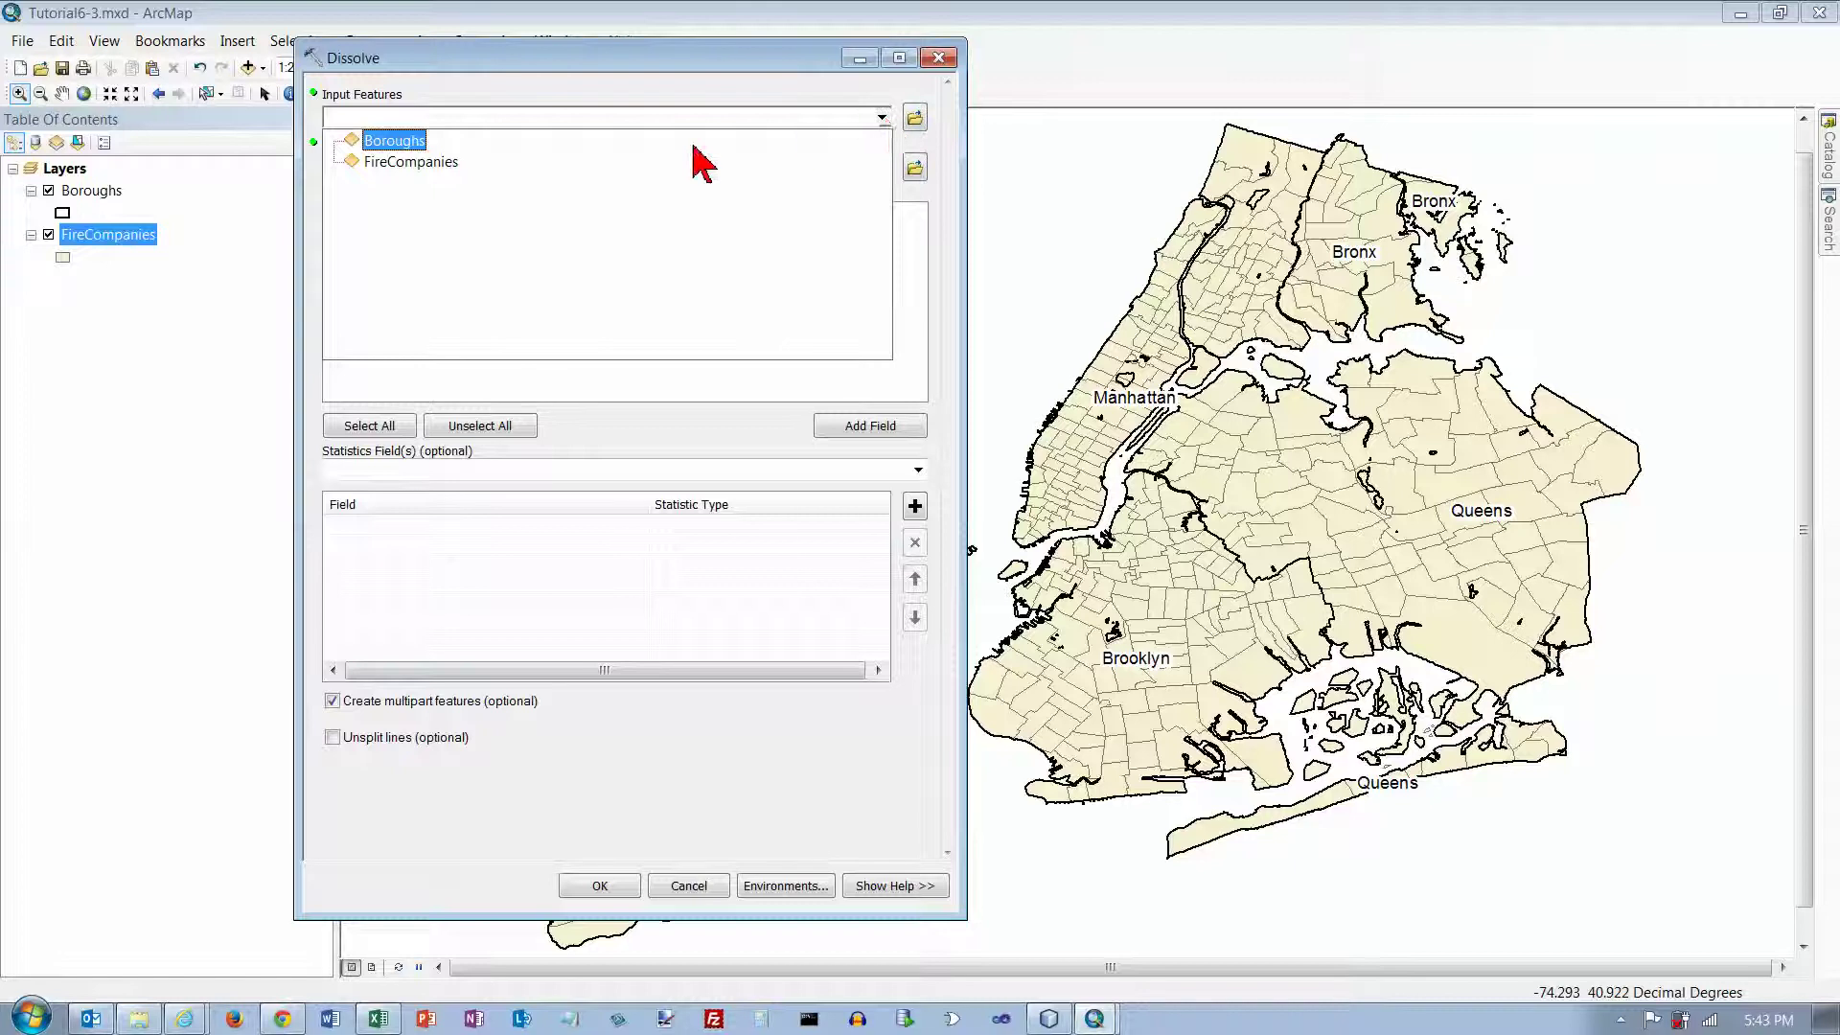
click(483, 161)
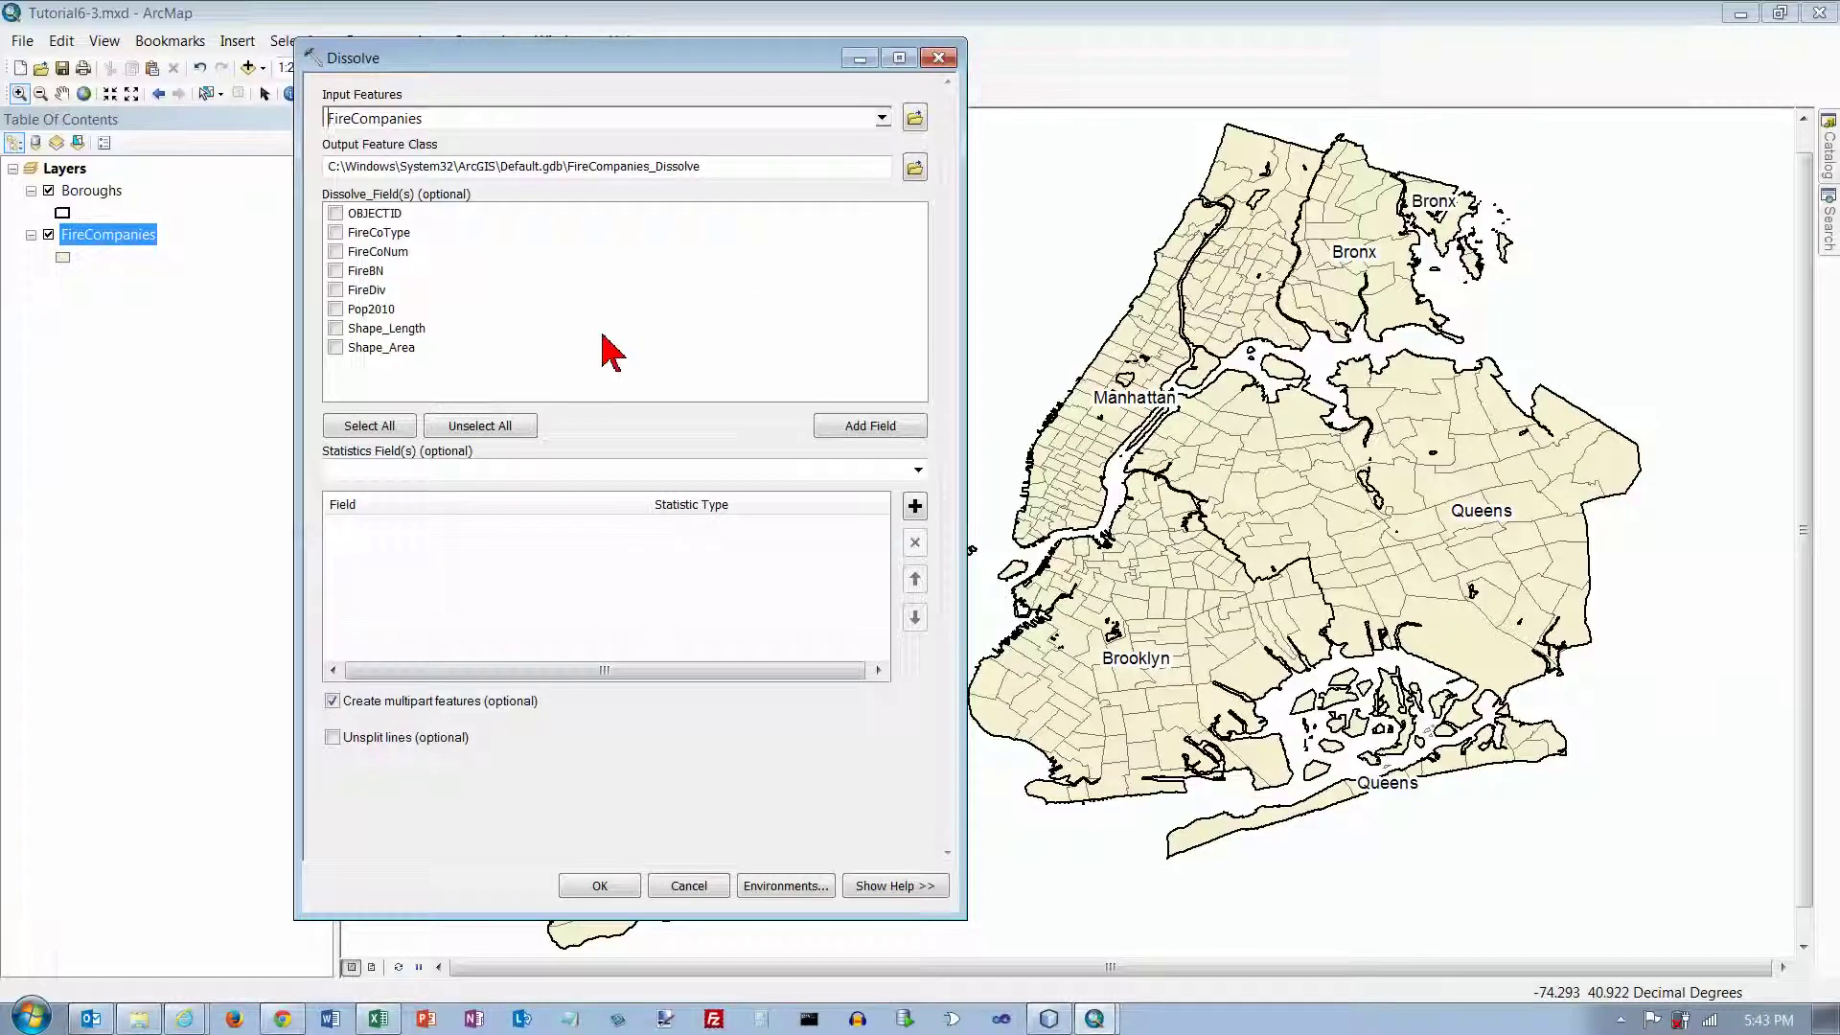
click(719, 168)
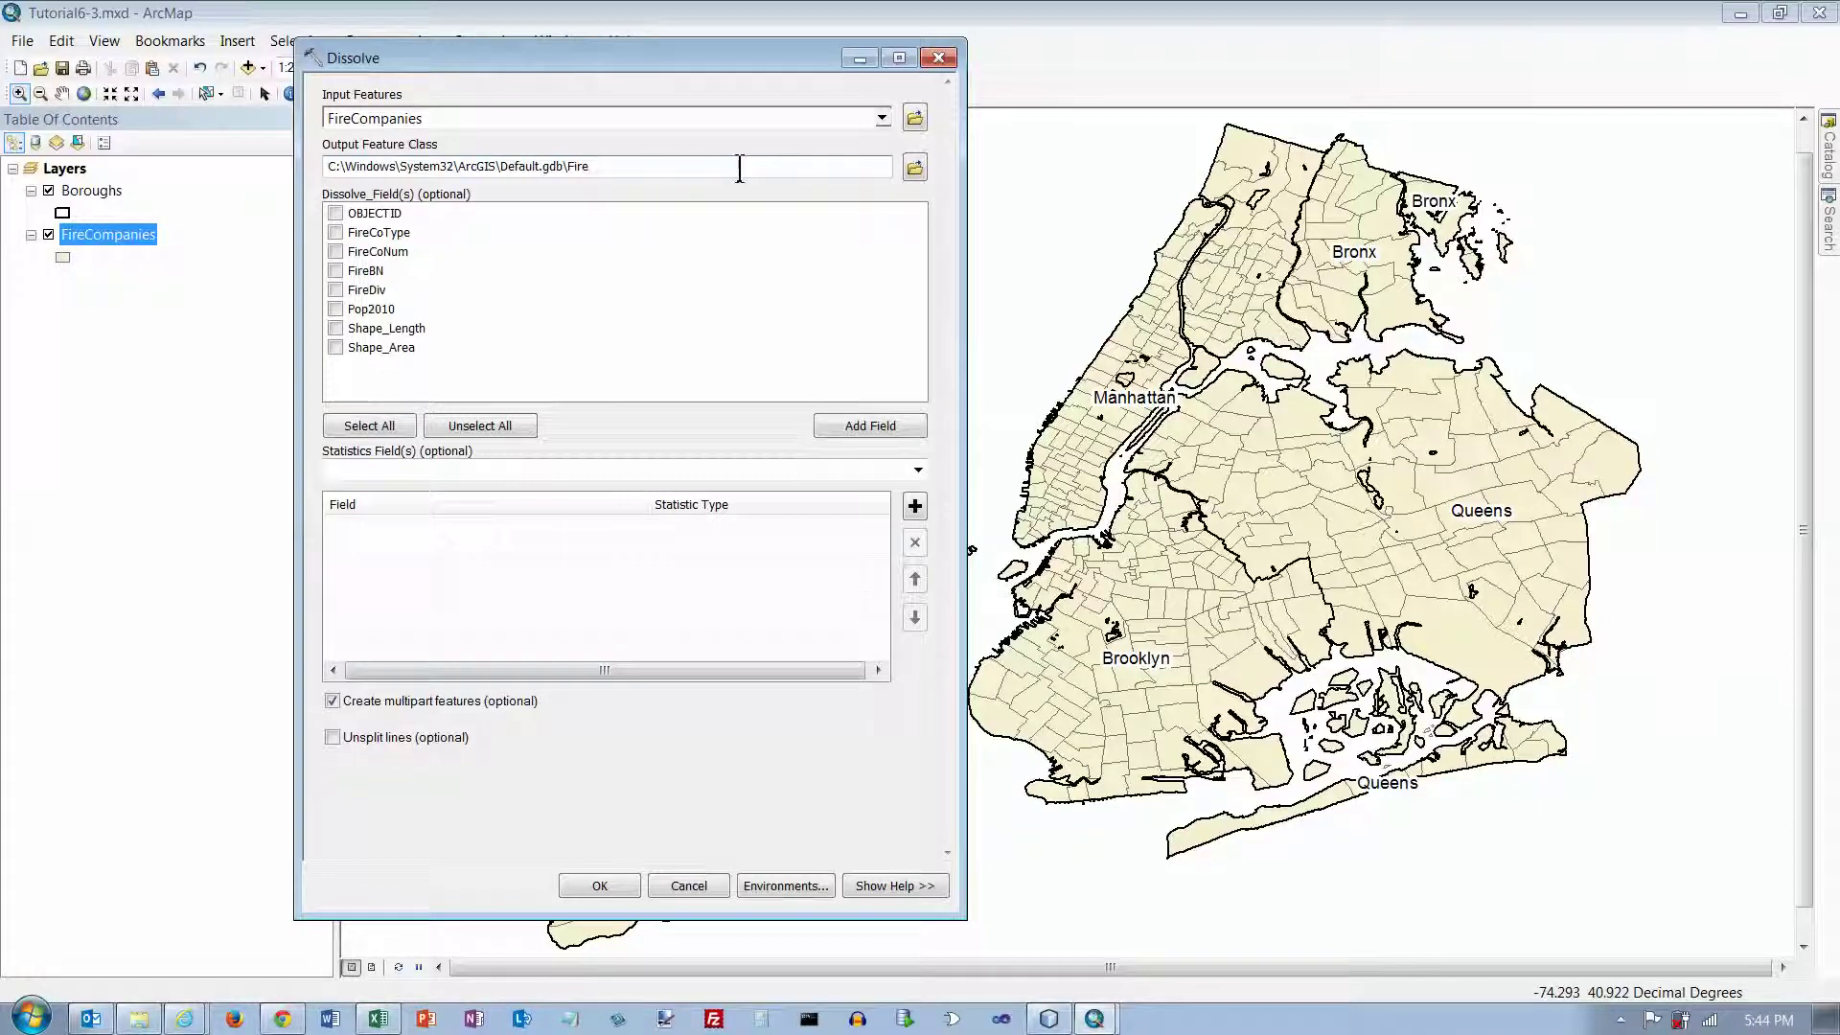
text(FireBattalions)
- Set the Dissolve output to FireBattalions inside MyExercises\Chapter6\Chapter6.gdb
click(916, 169)
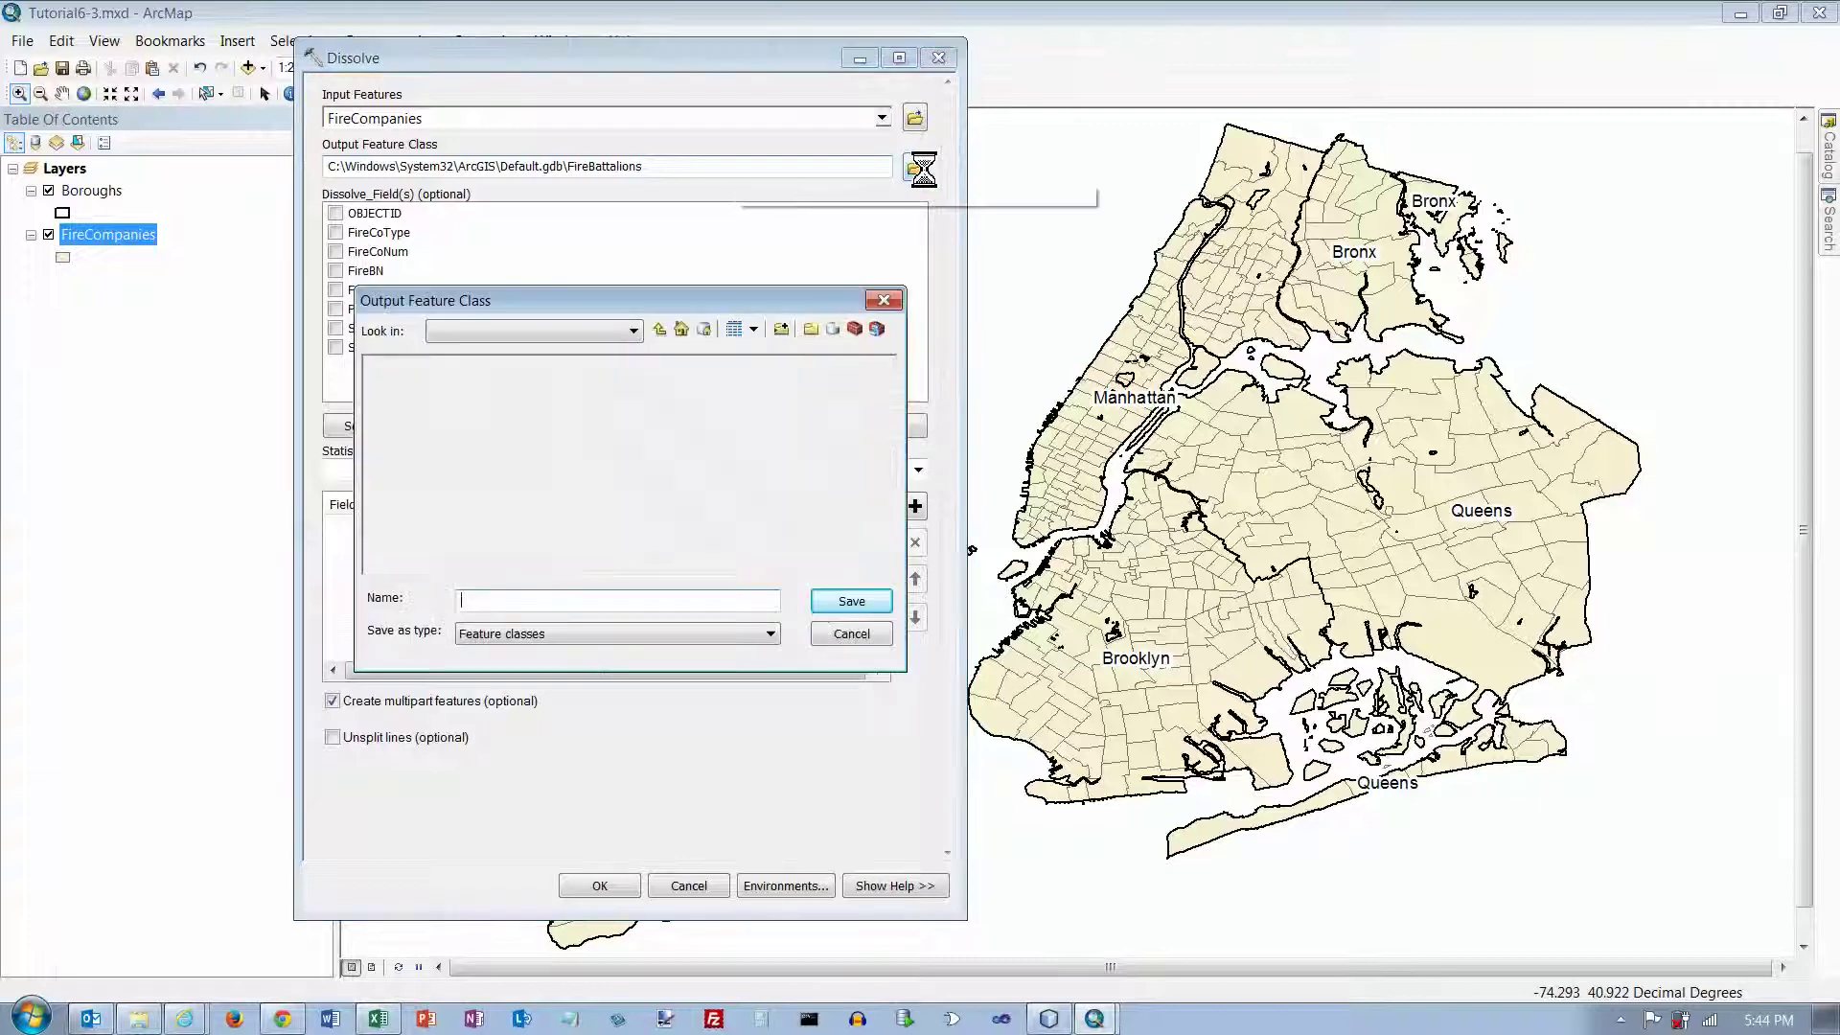
click(659, 330)
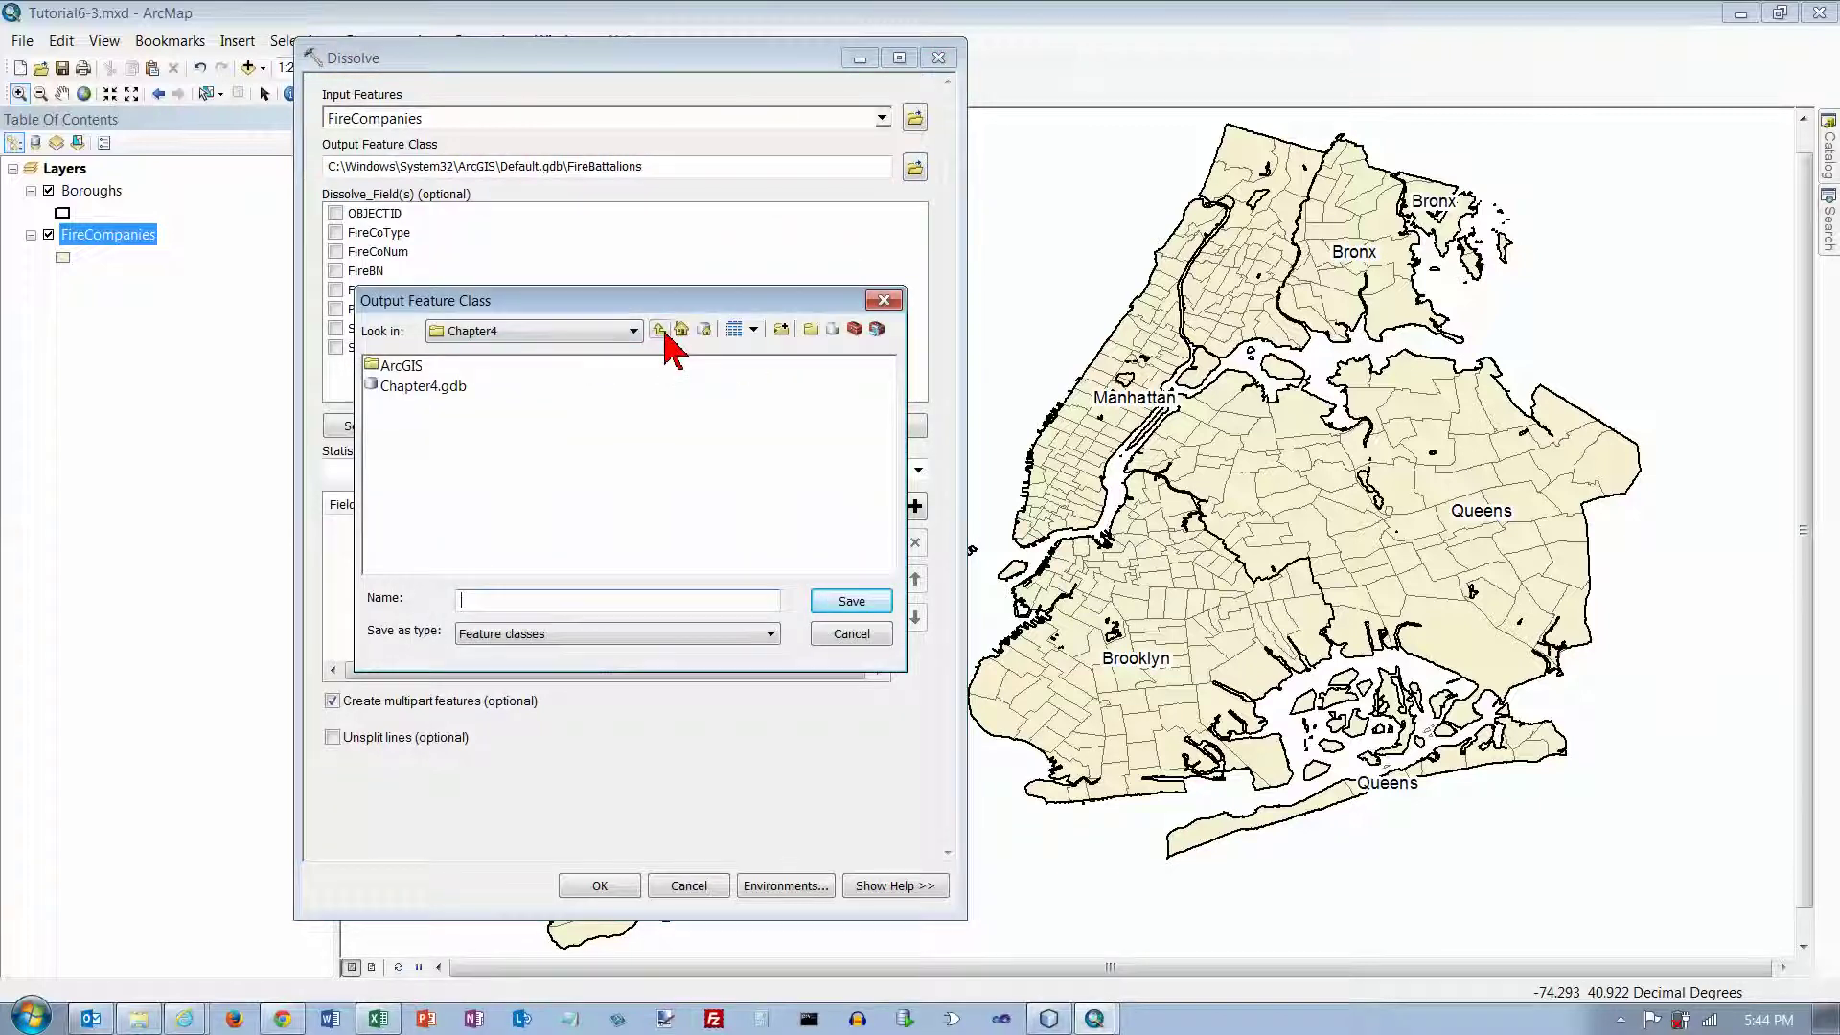
click(664, 331)
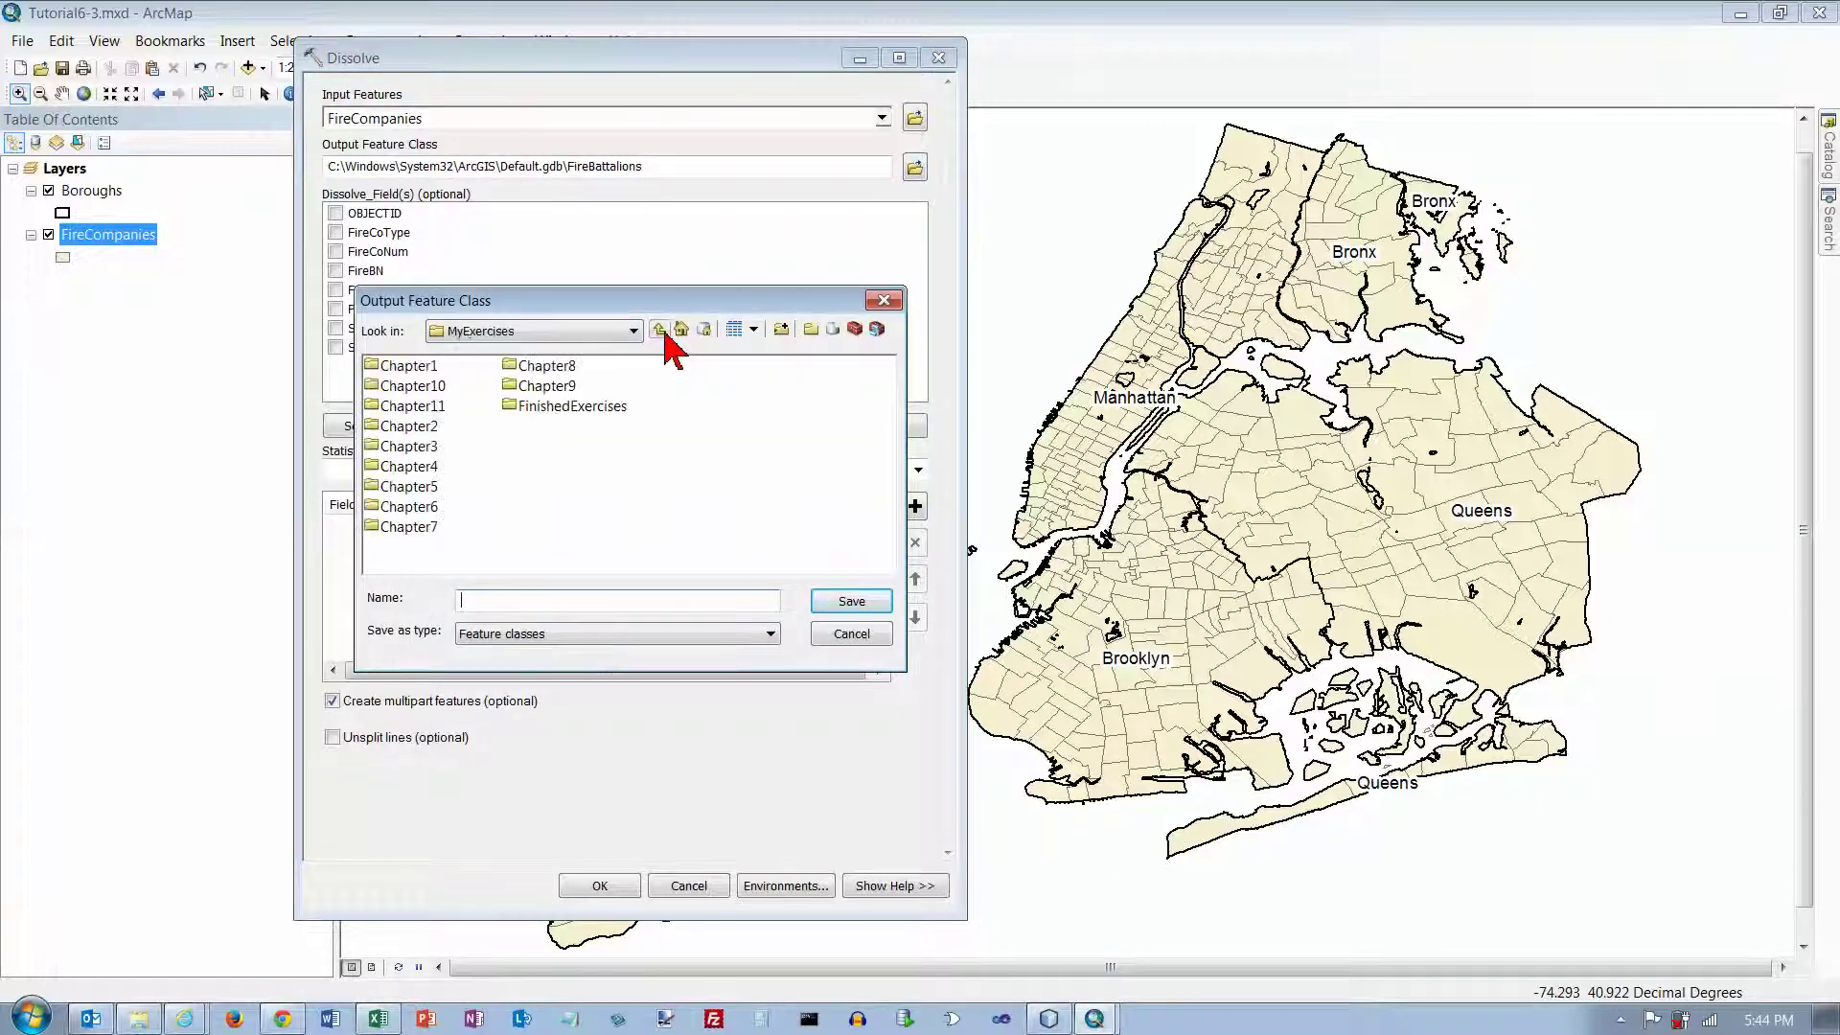
double_click(429, 508)
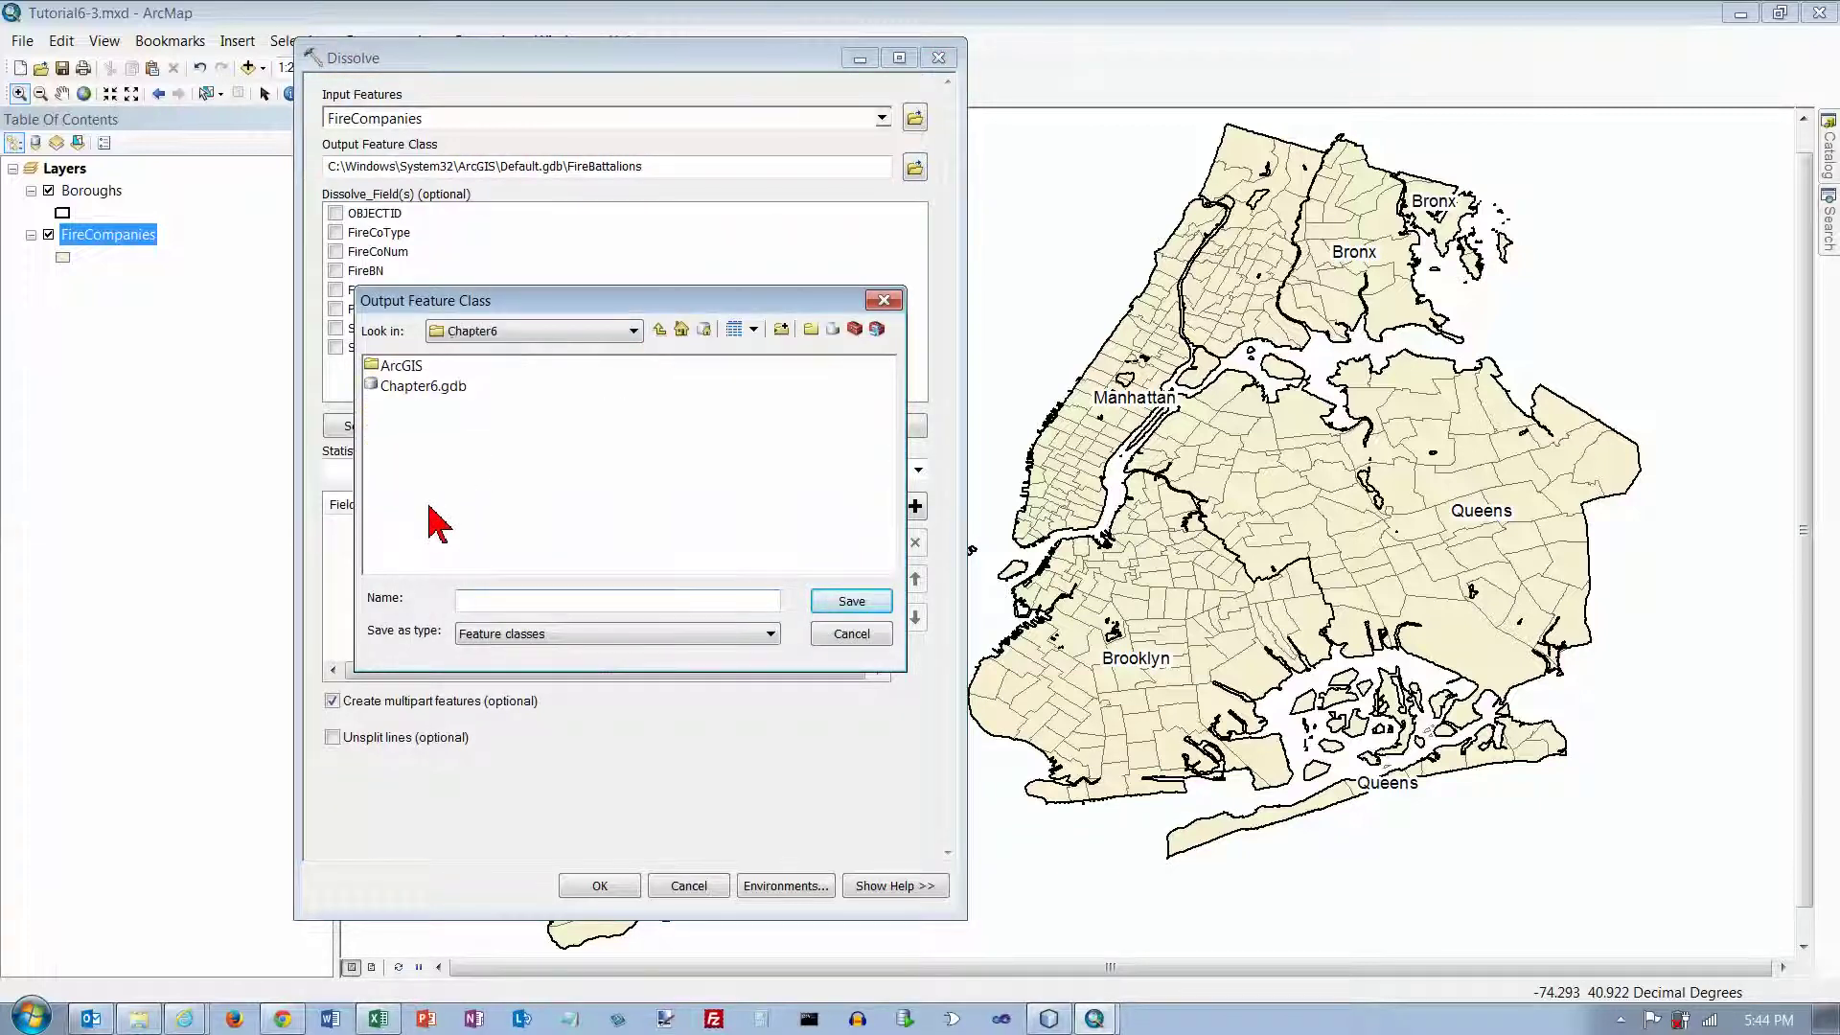
double_click(443, 388)
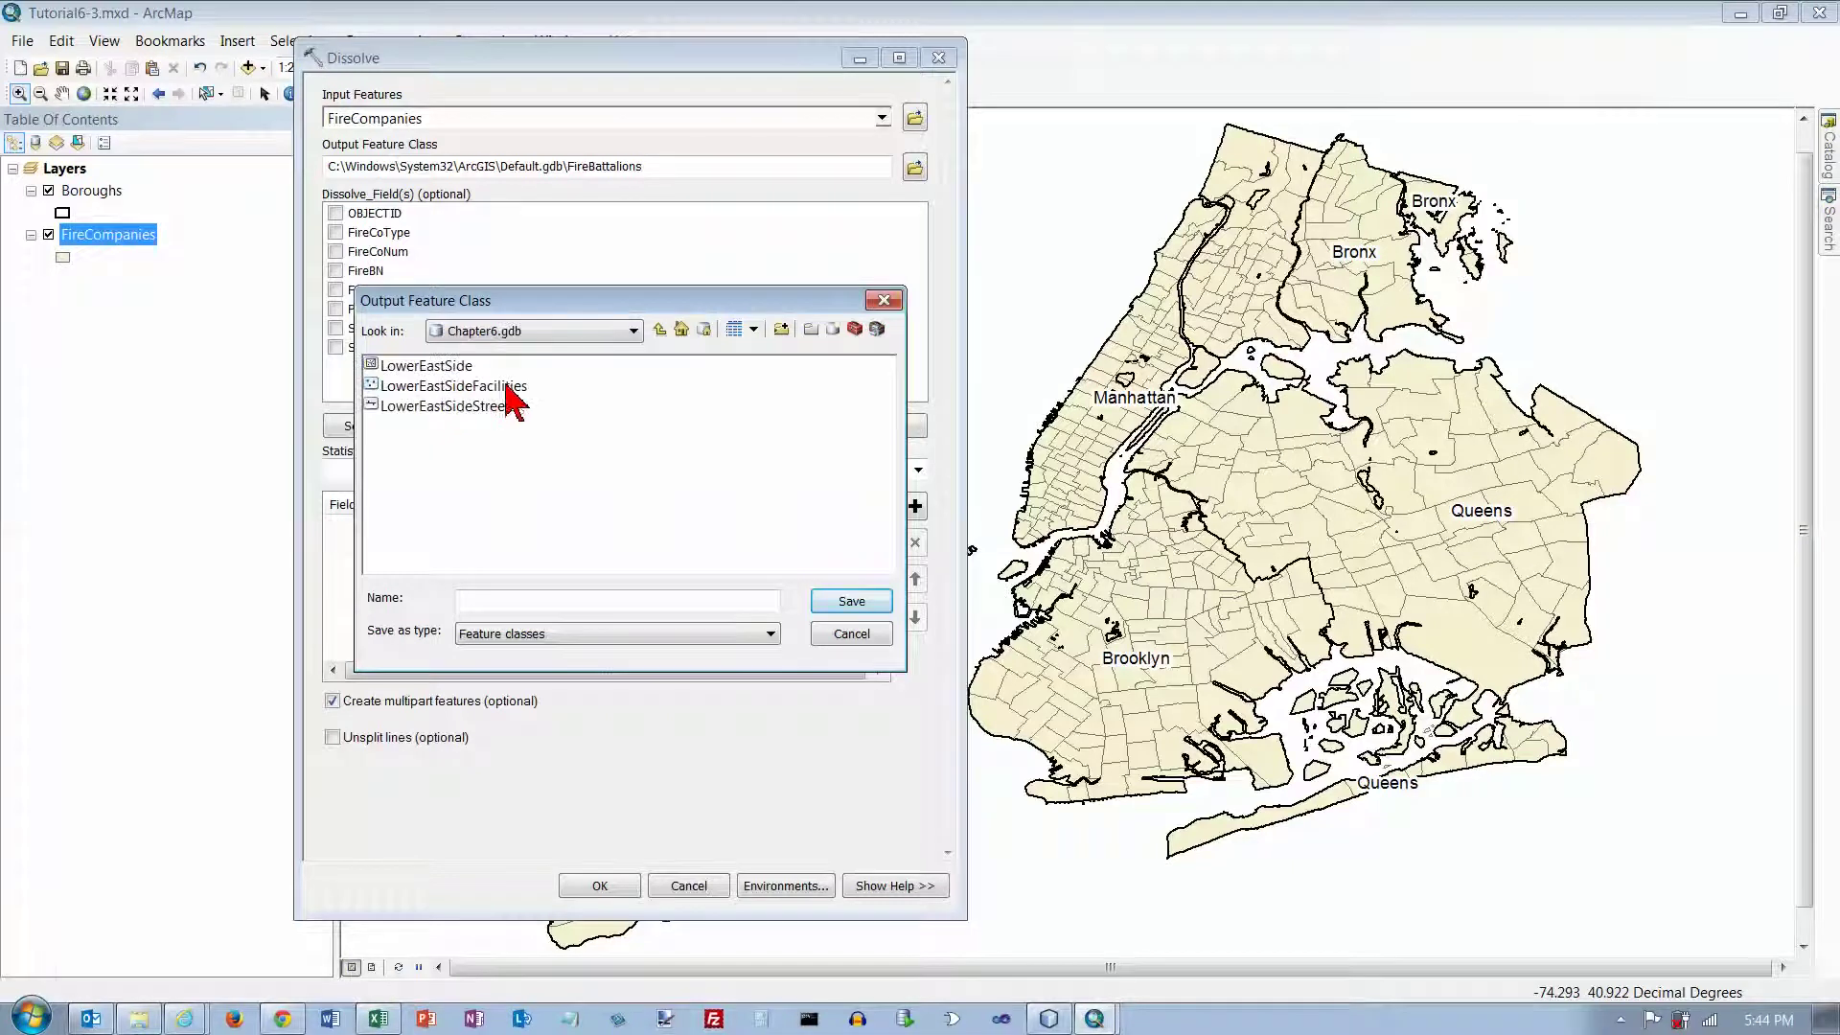
click(575, 604)
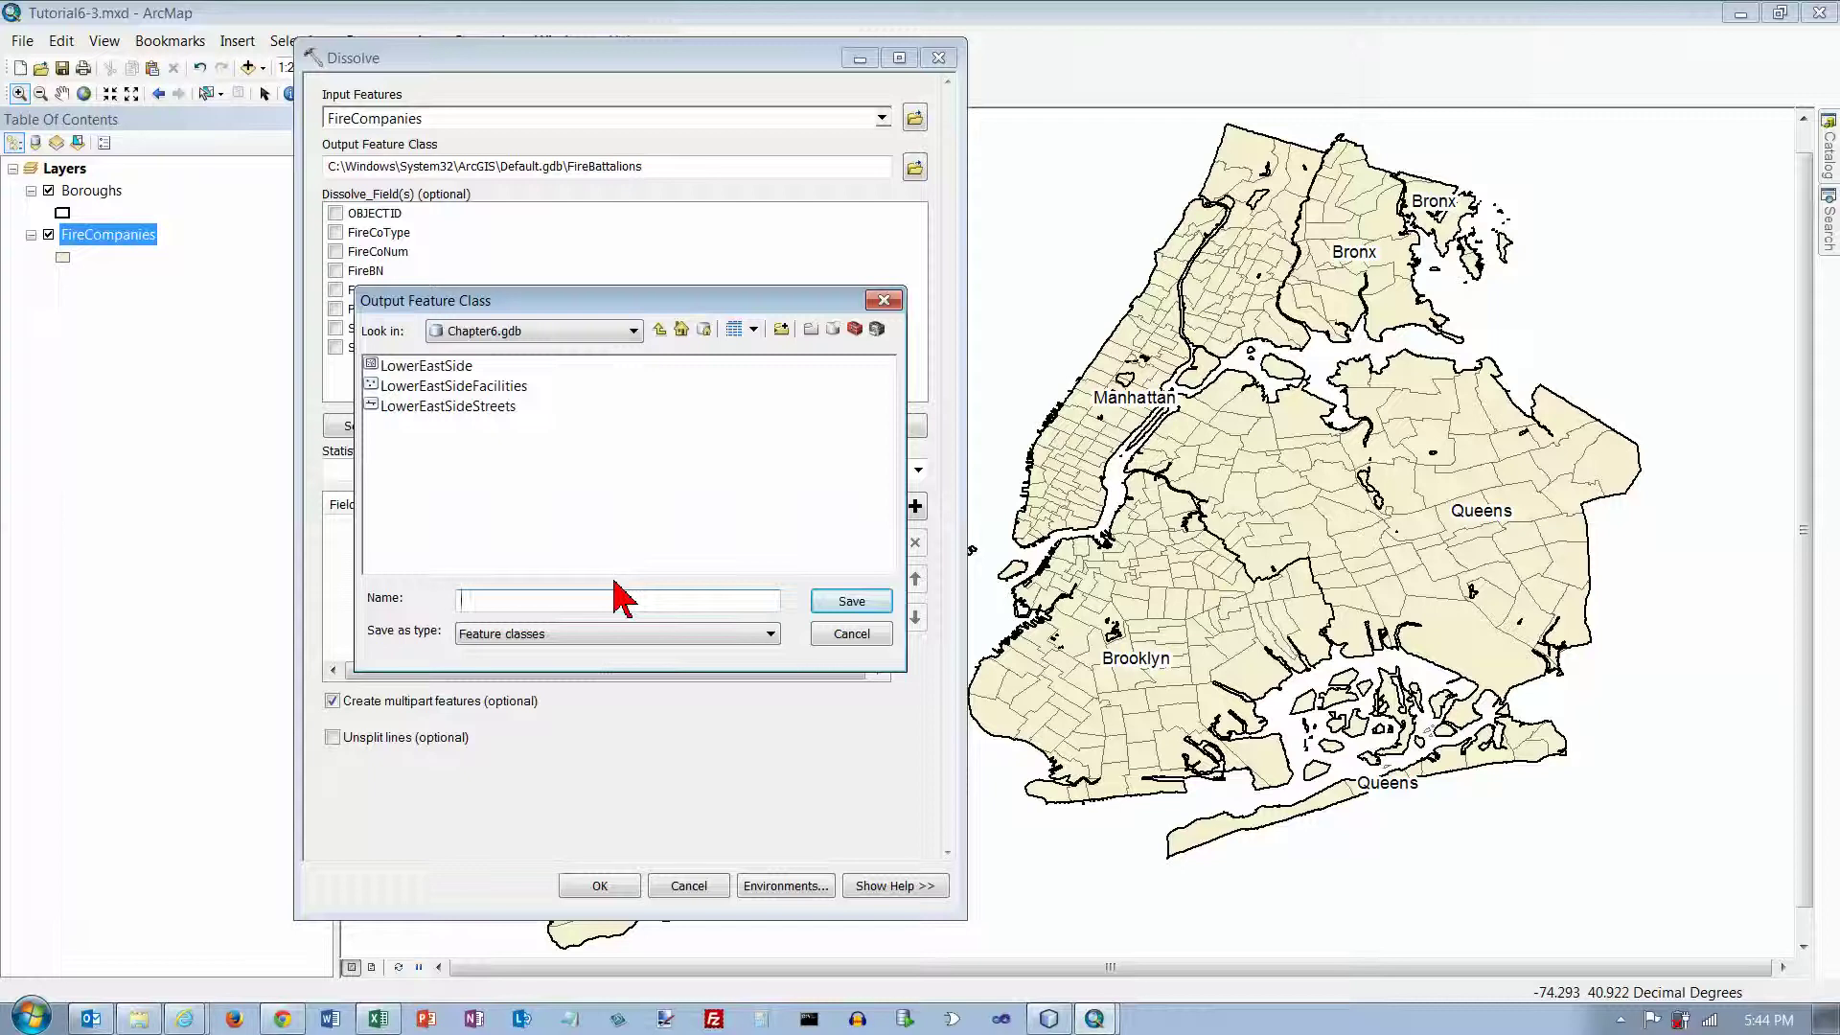
text(FireBattalions)
key(Return)
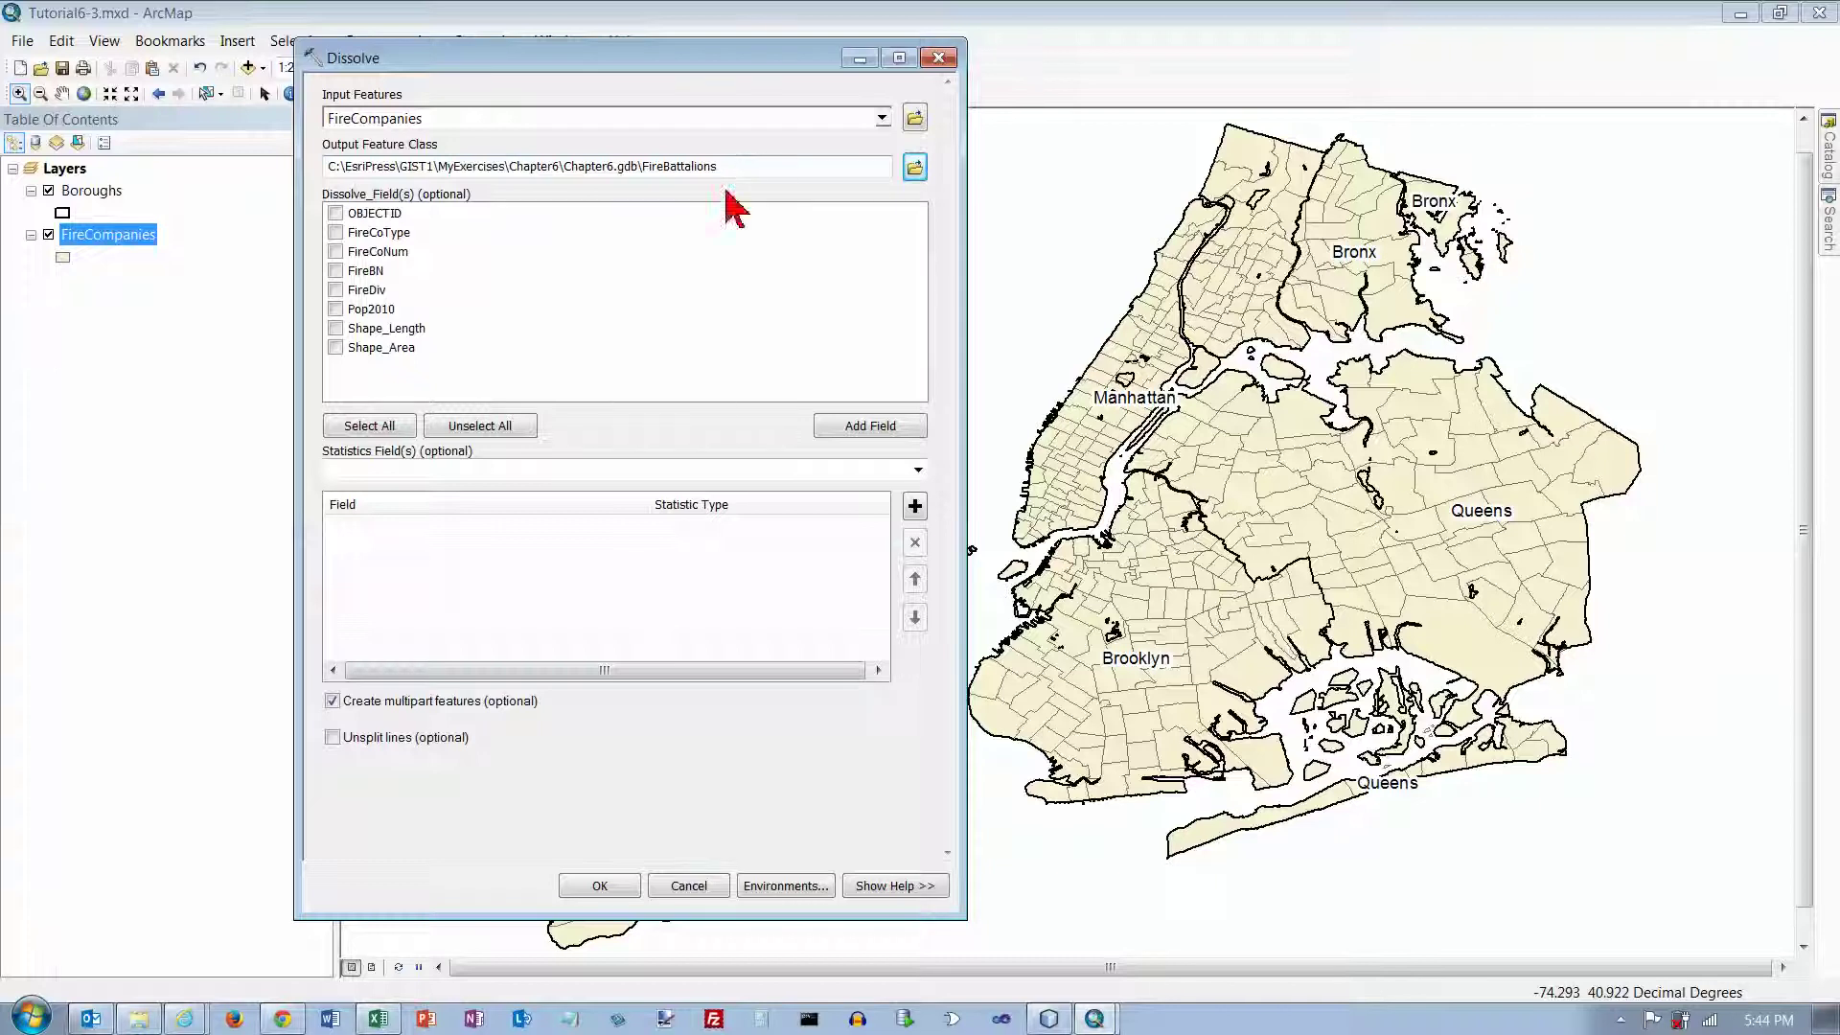
- Dissolve on FireBN with Pop2010 summed, and run it to create FireBattalions
click(336, 271)
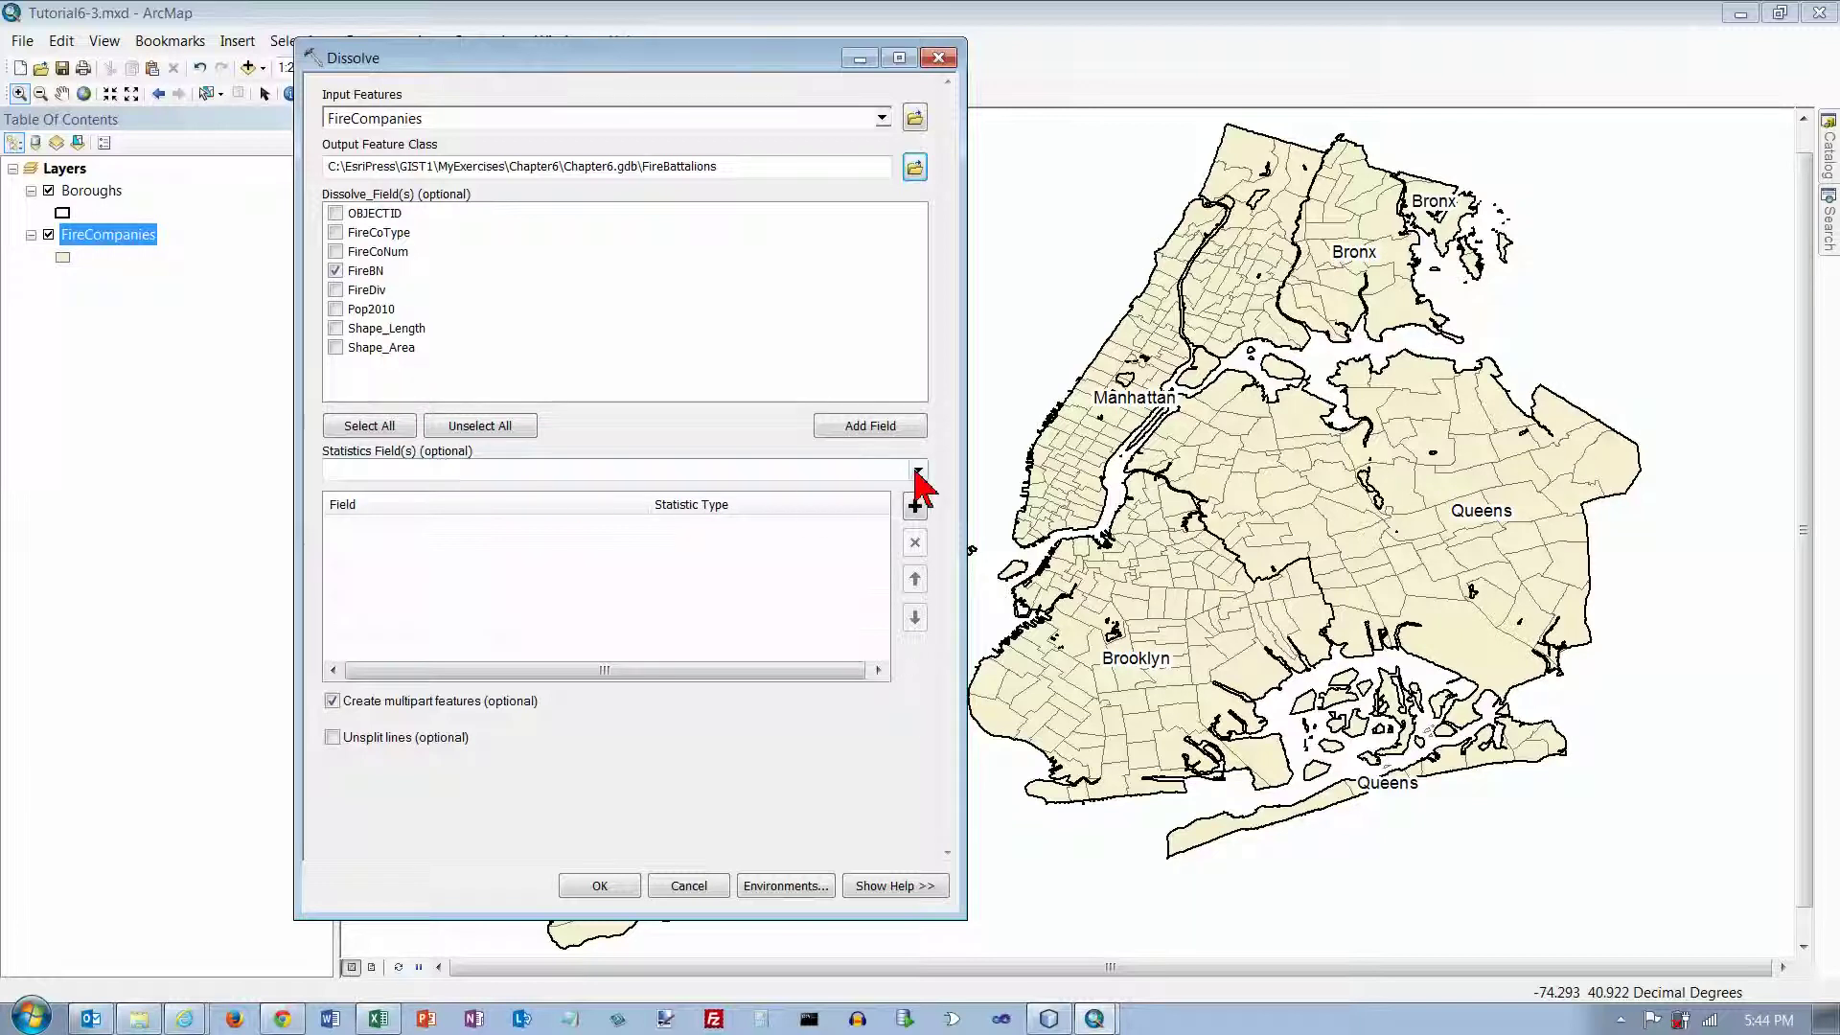
click(918, 469)
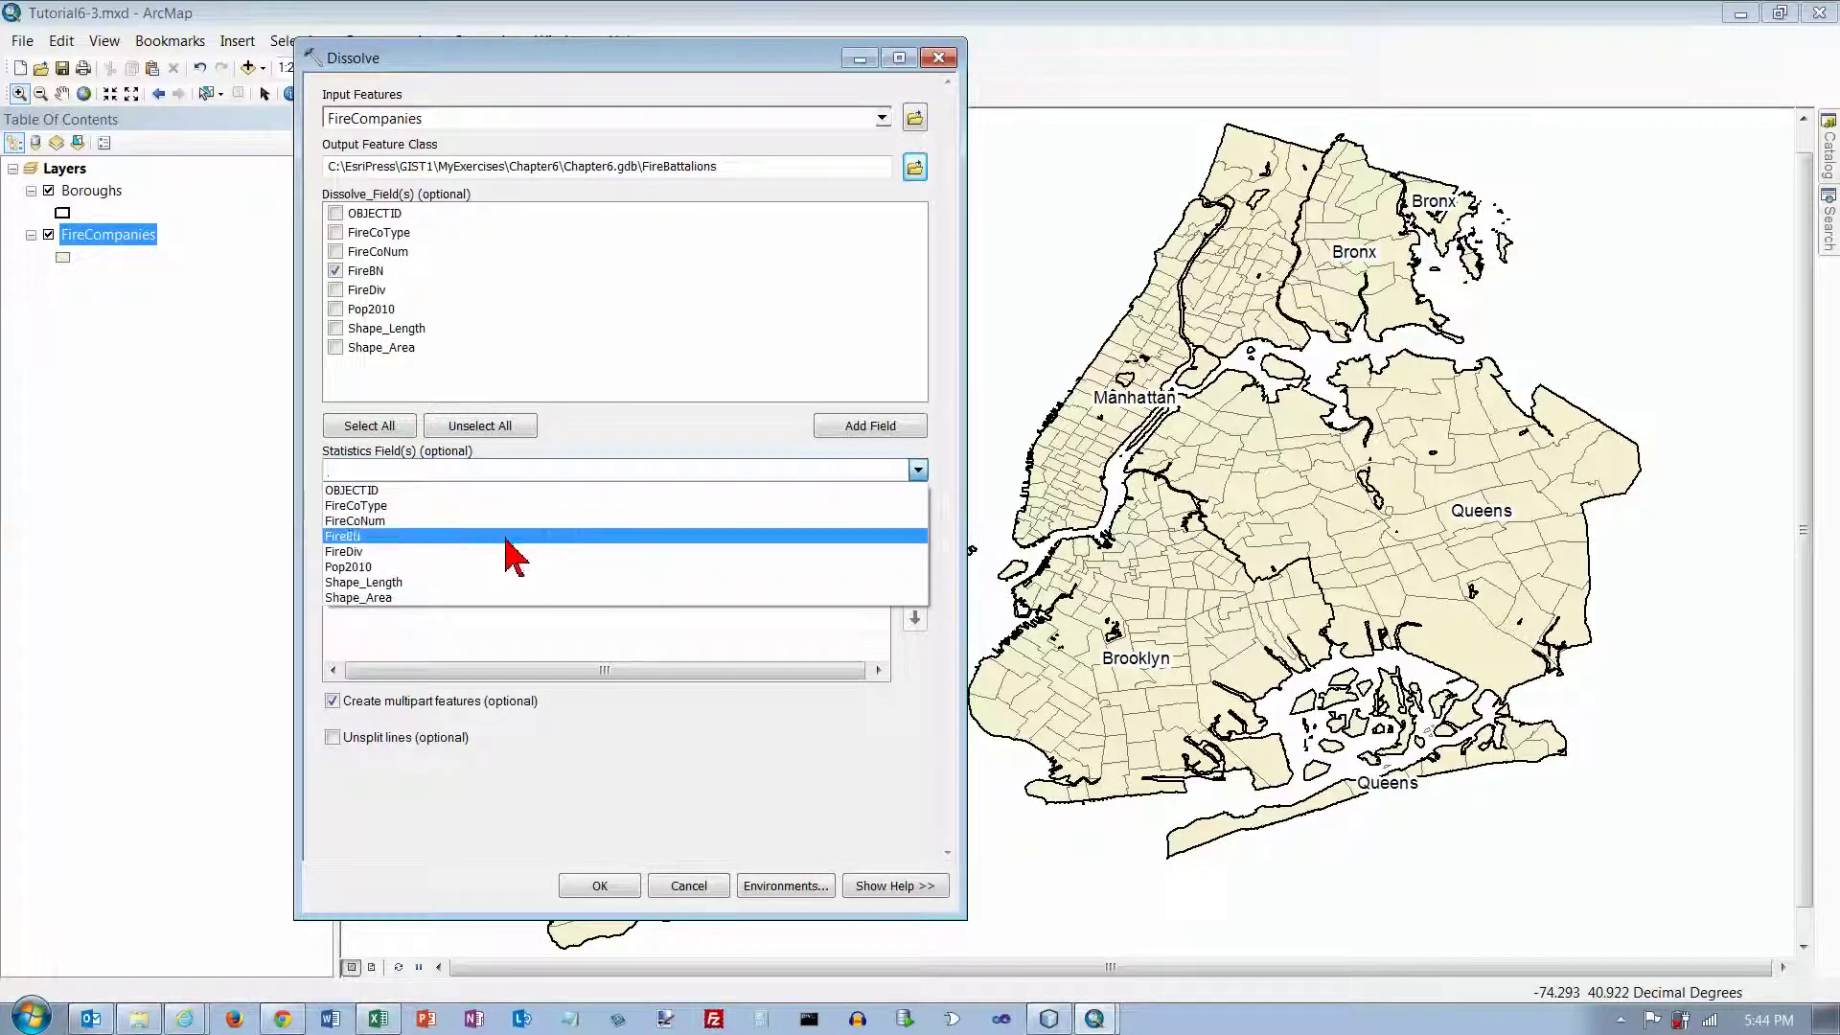
click(474, 568)
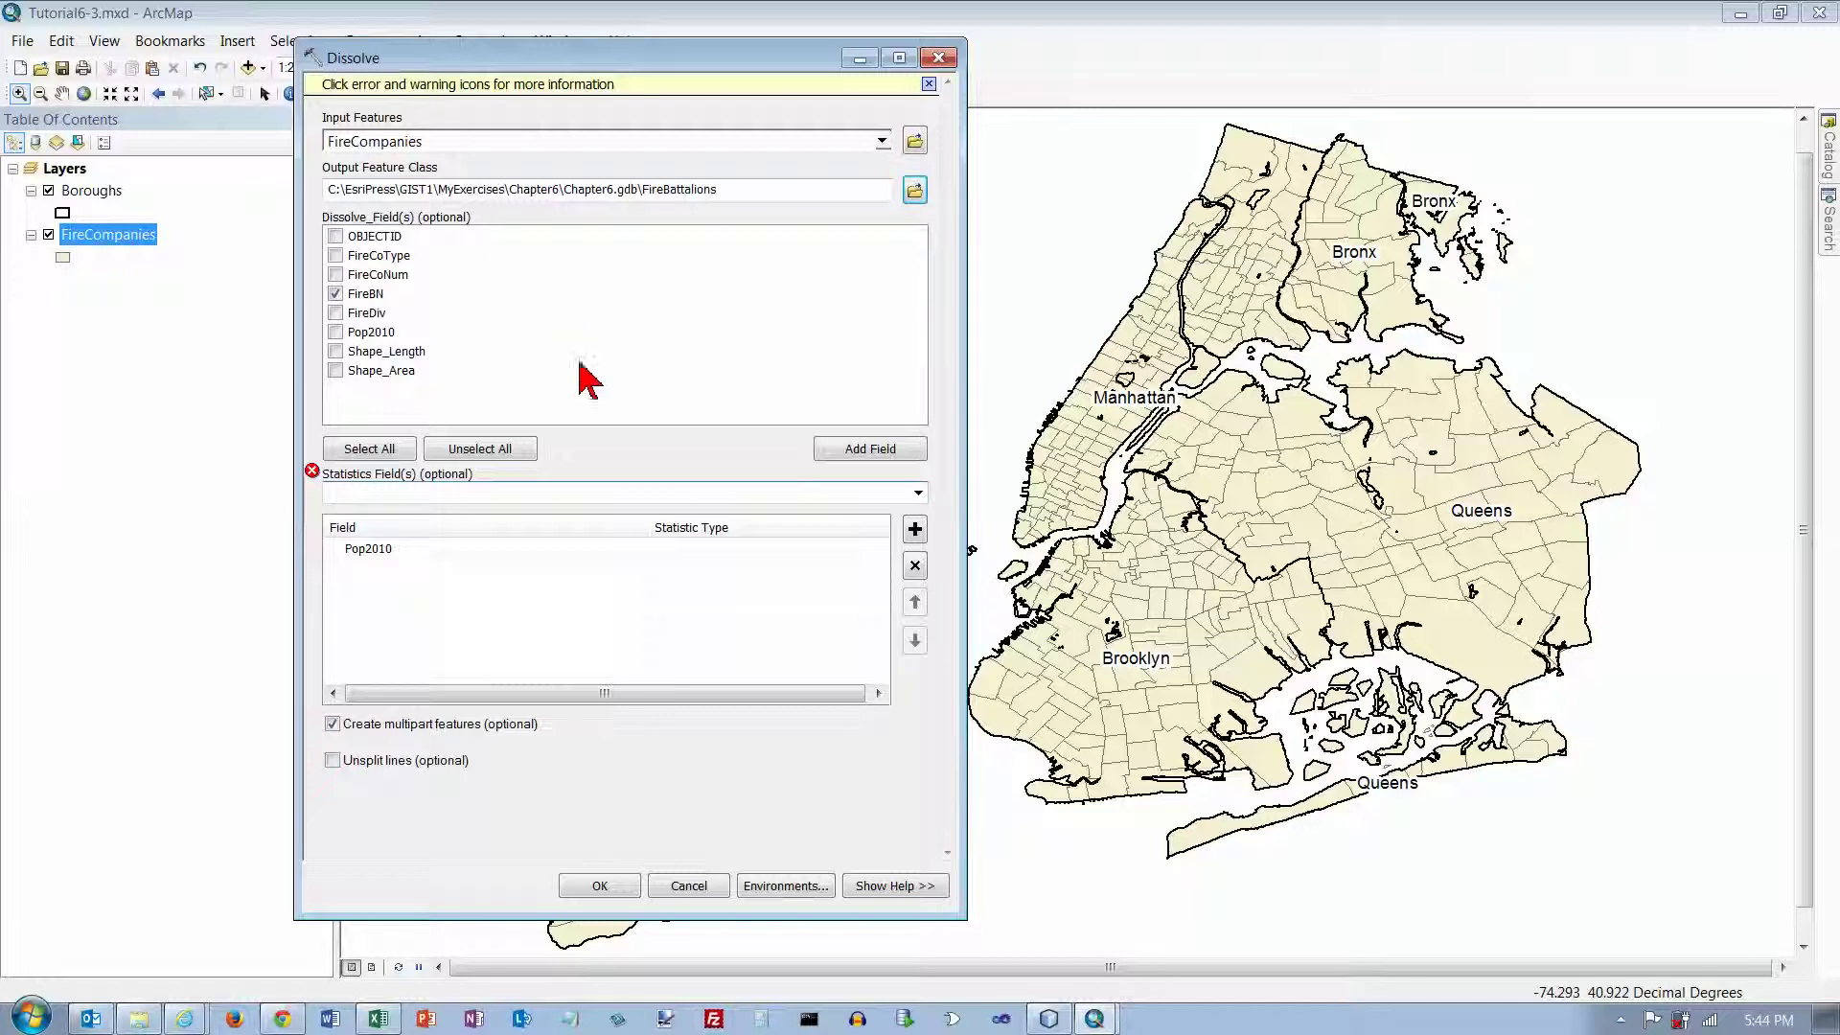
click(694, 550)
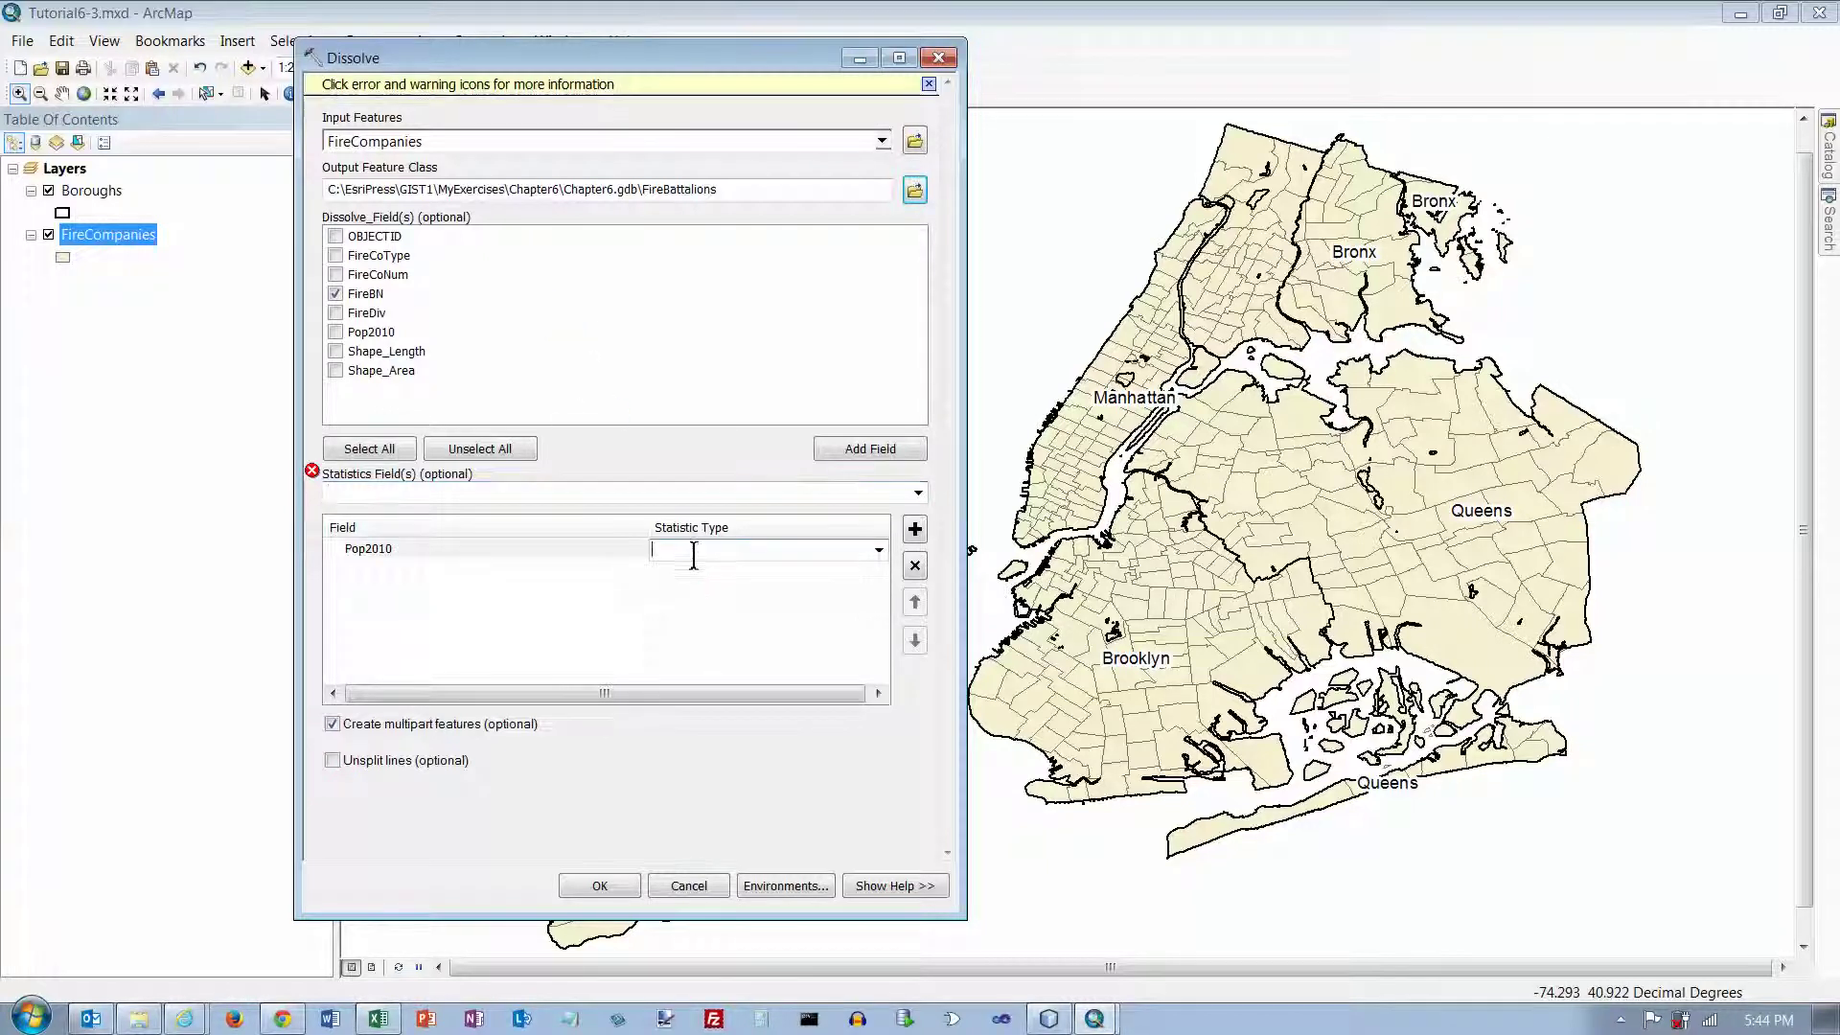
click(878, 550)
click(690, 569)
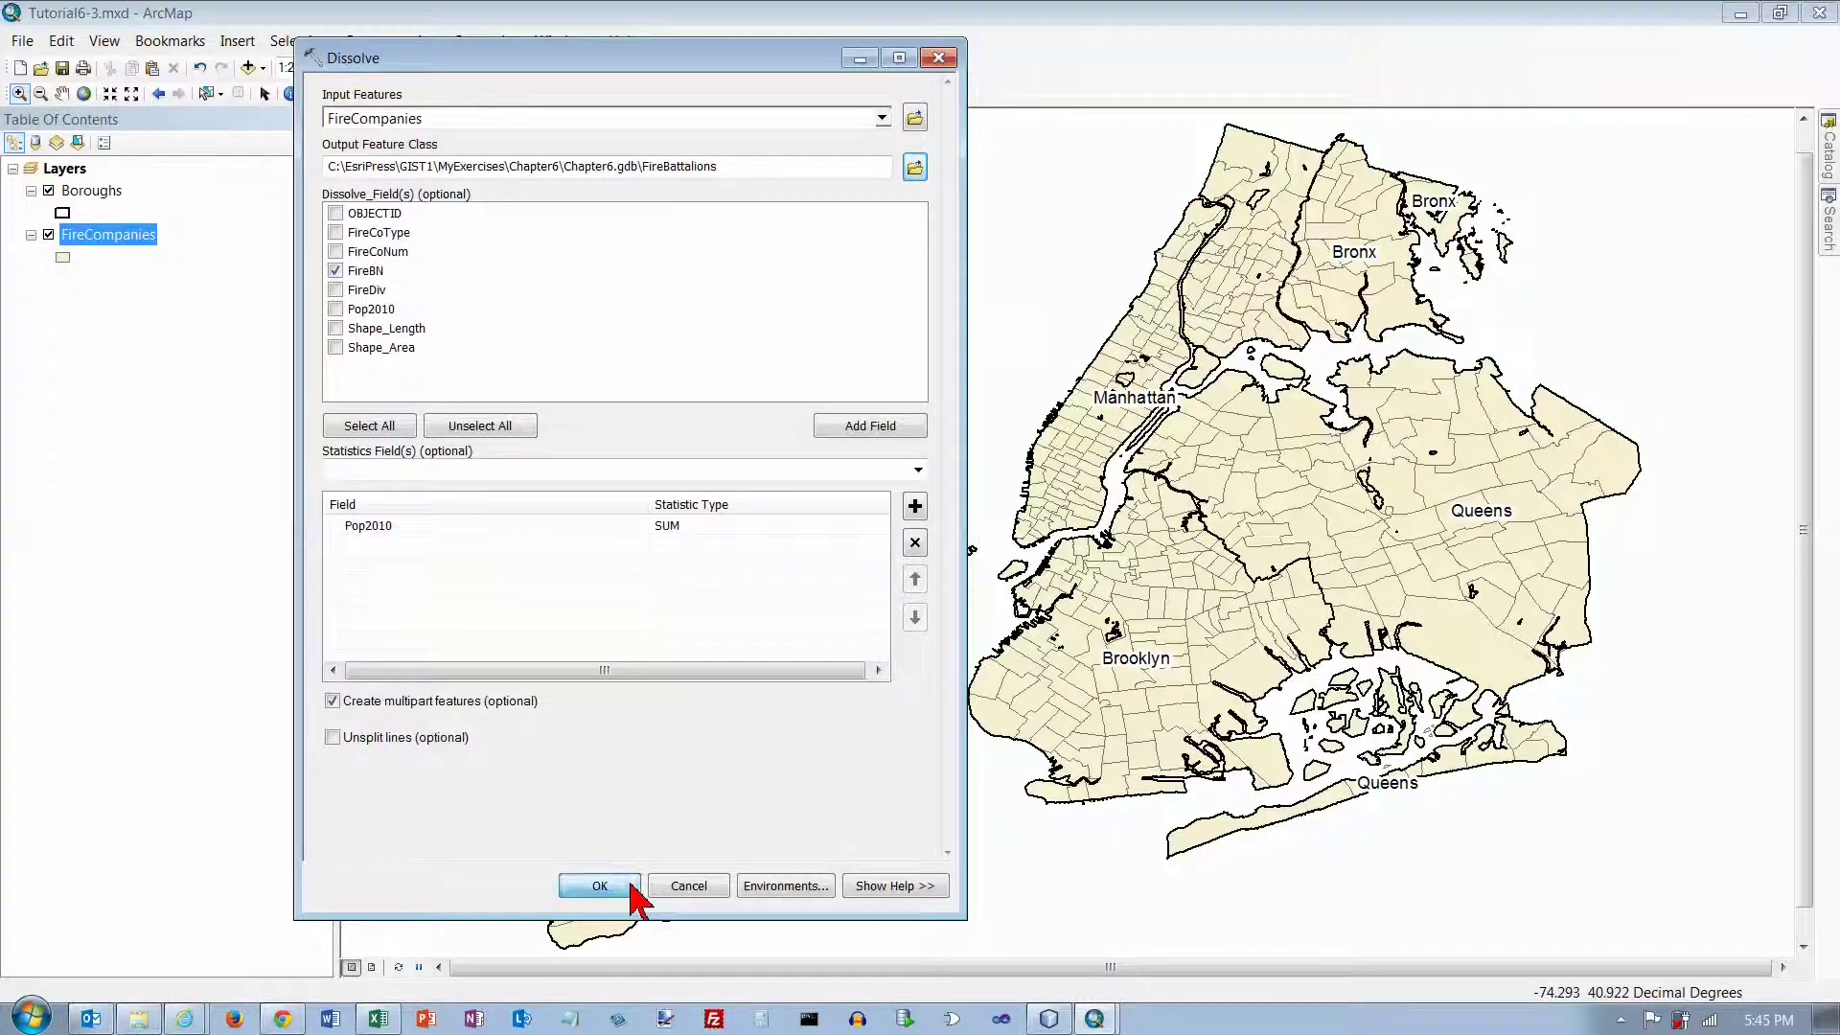
click(600, 886)
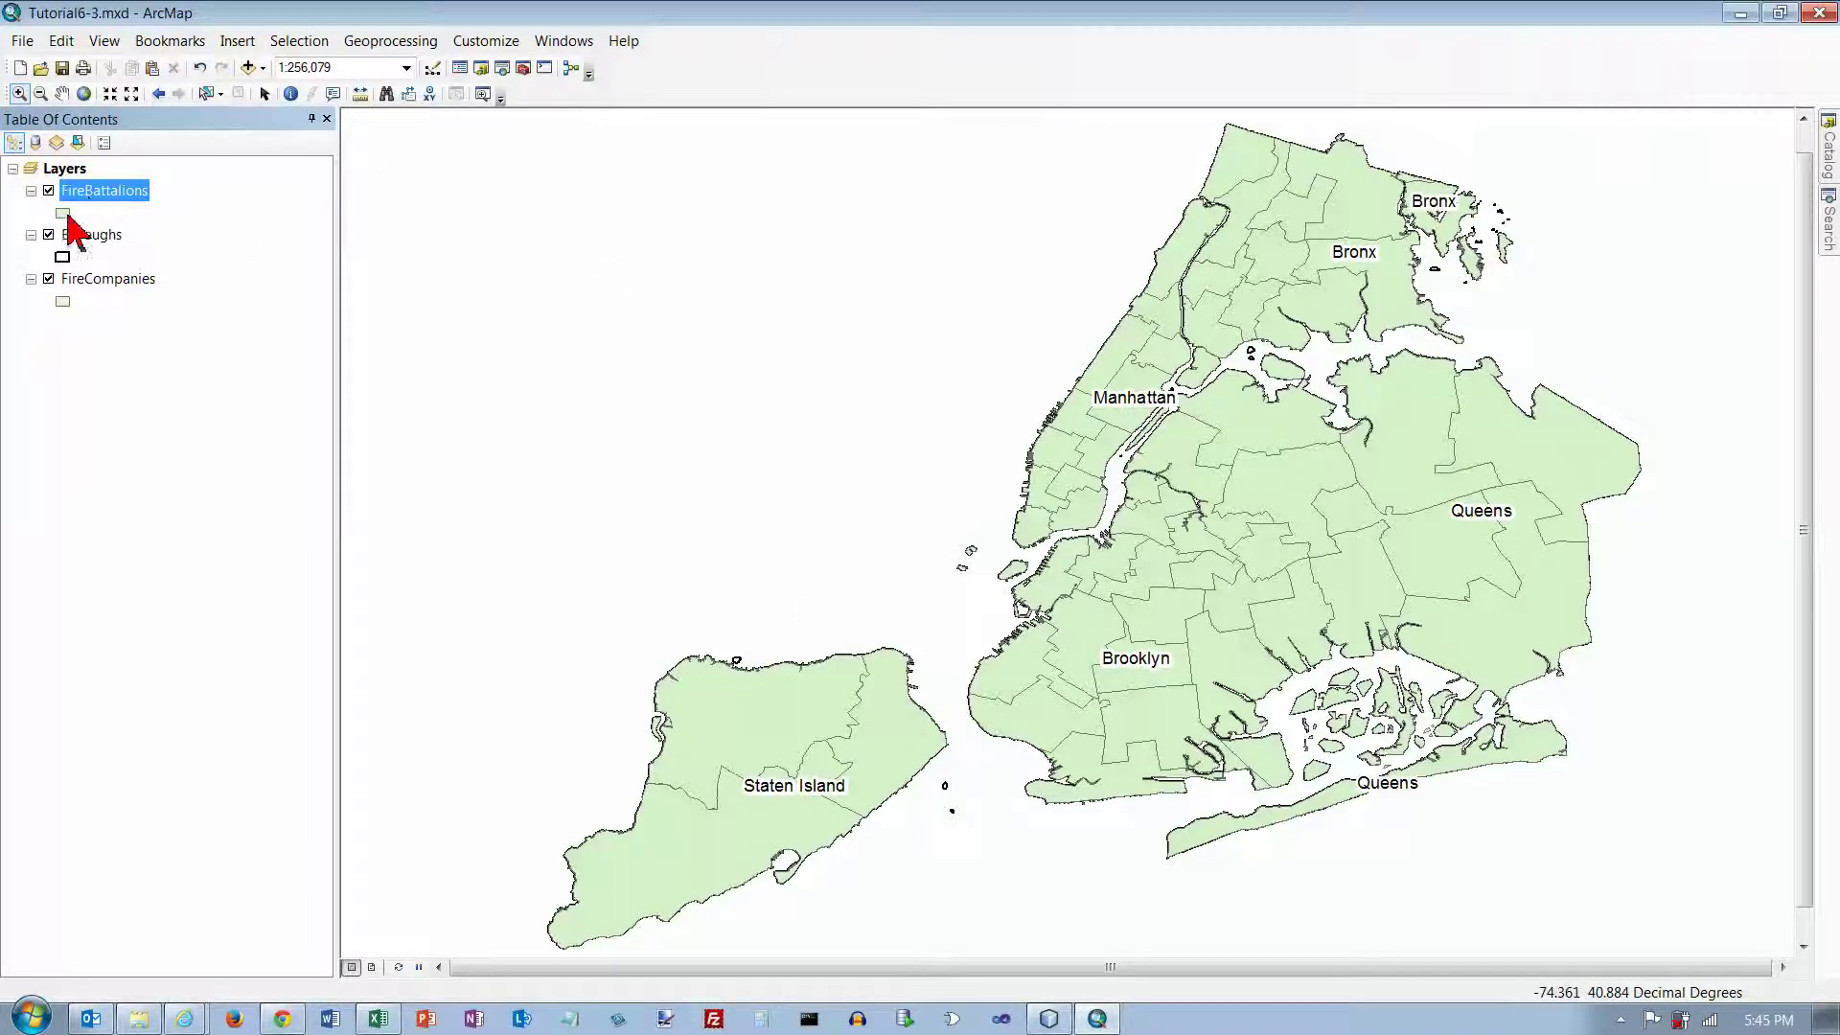
- Give the FireBattalions symbol the Hollow style with No Color fill, a 1.15 Ultra Blue outline
click(64, 213)
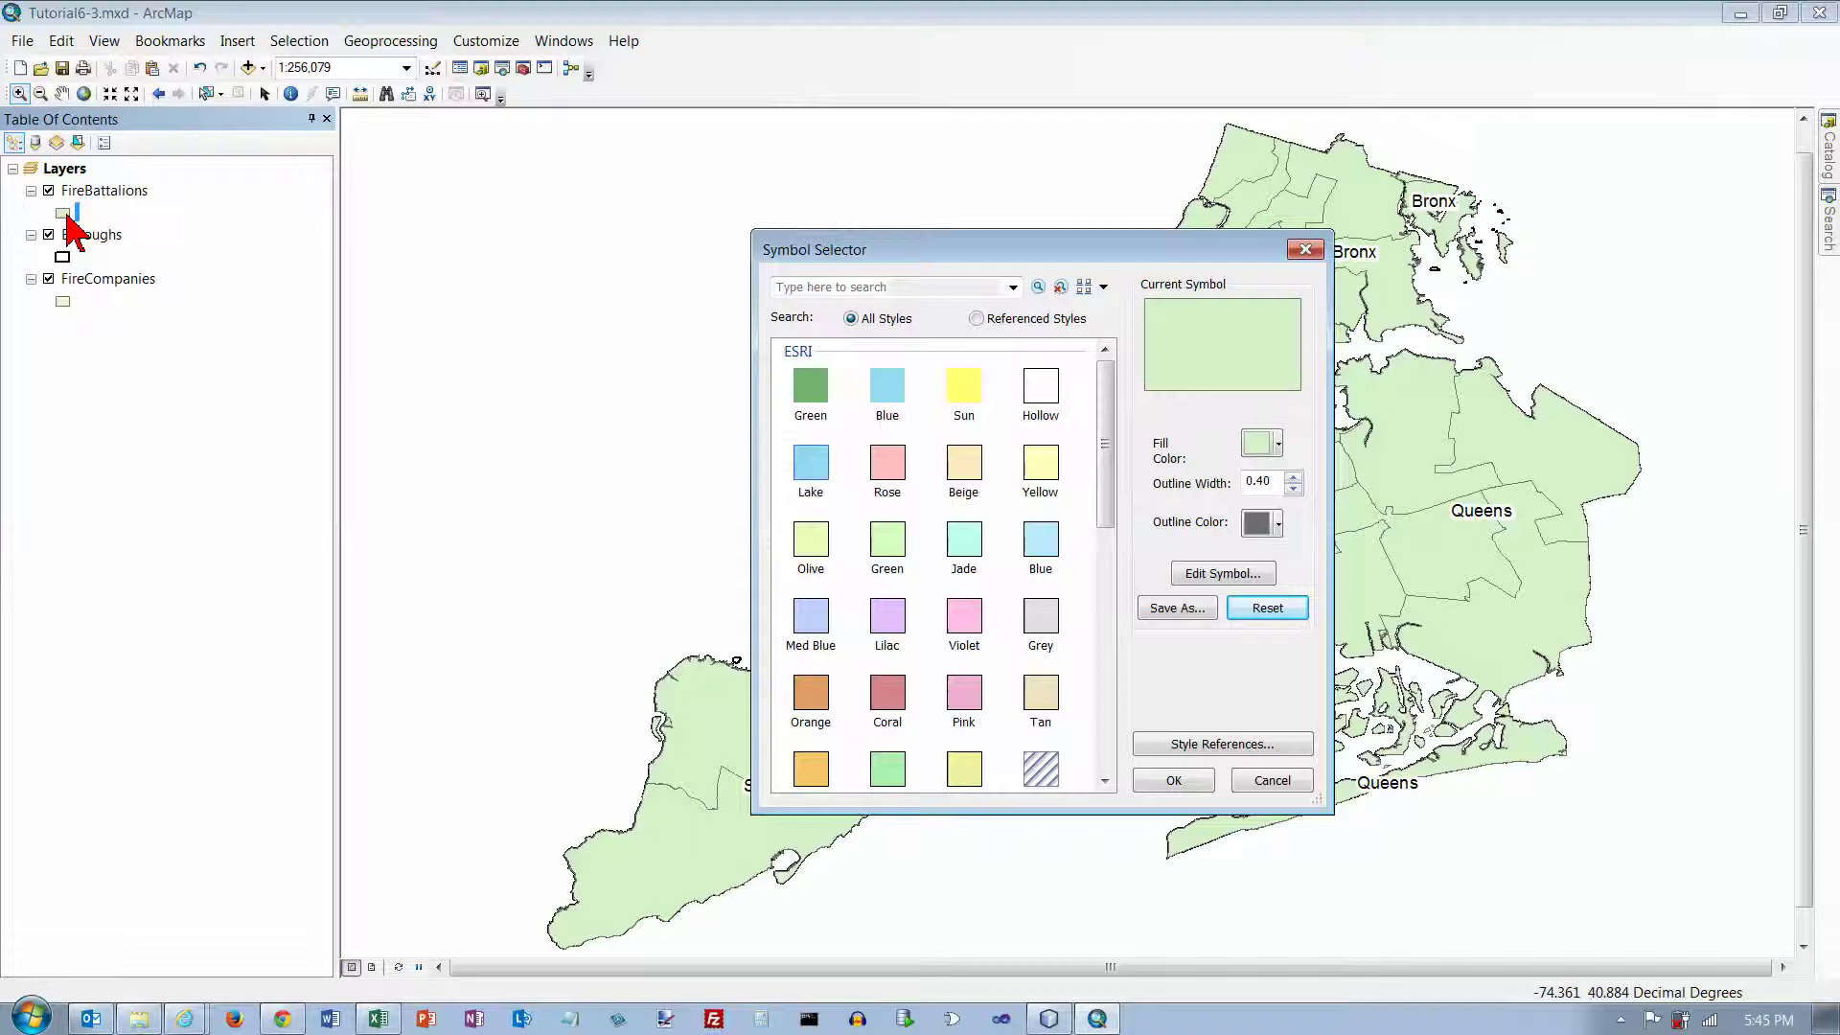
click(1045, 394)
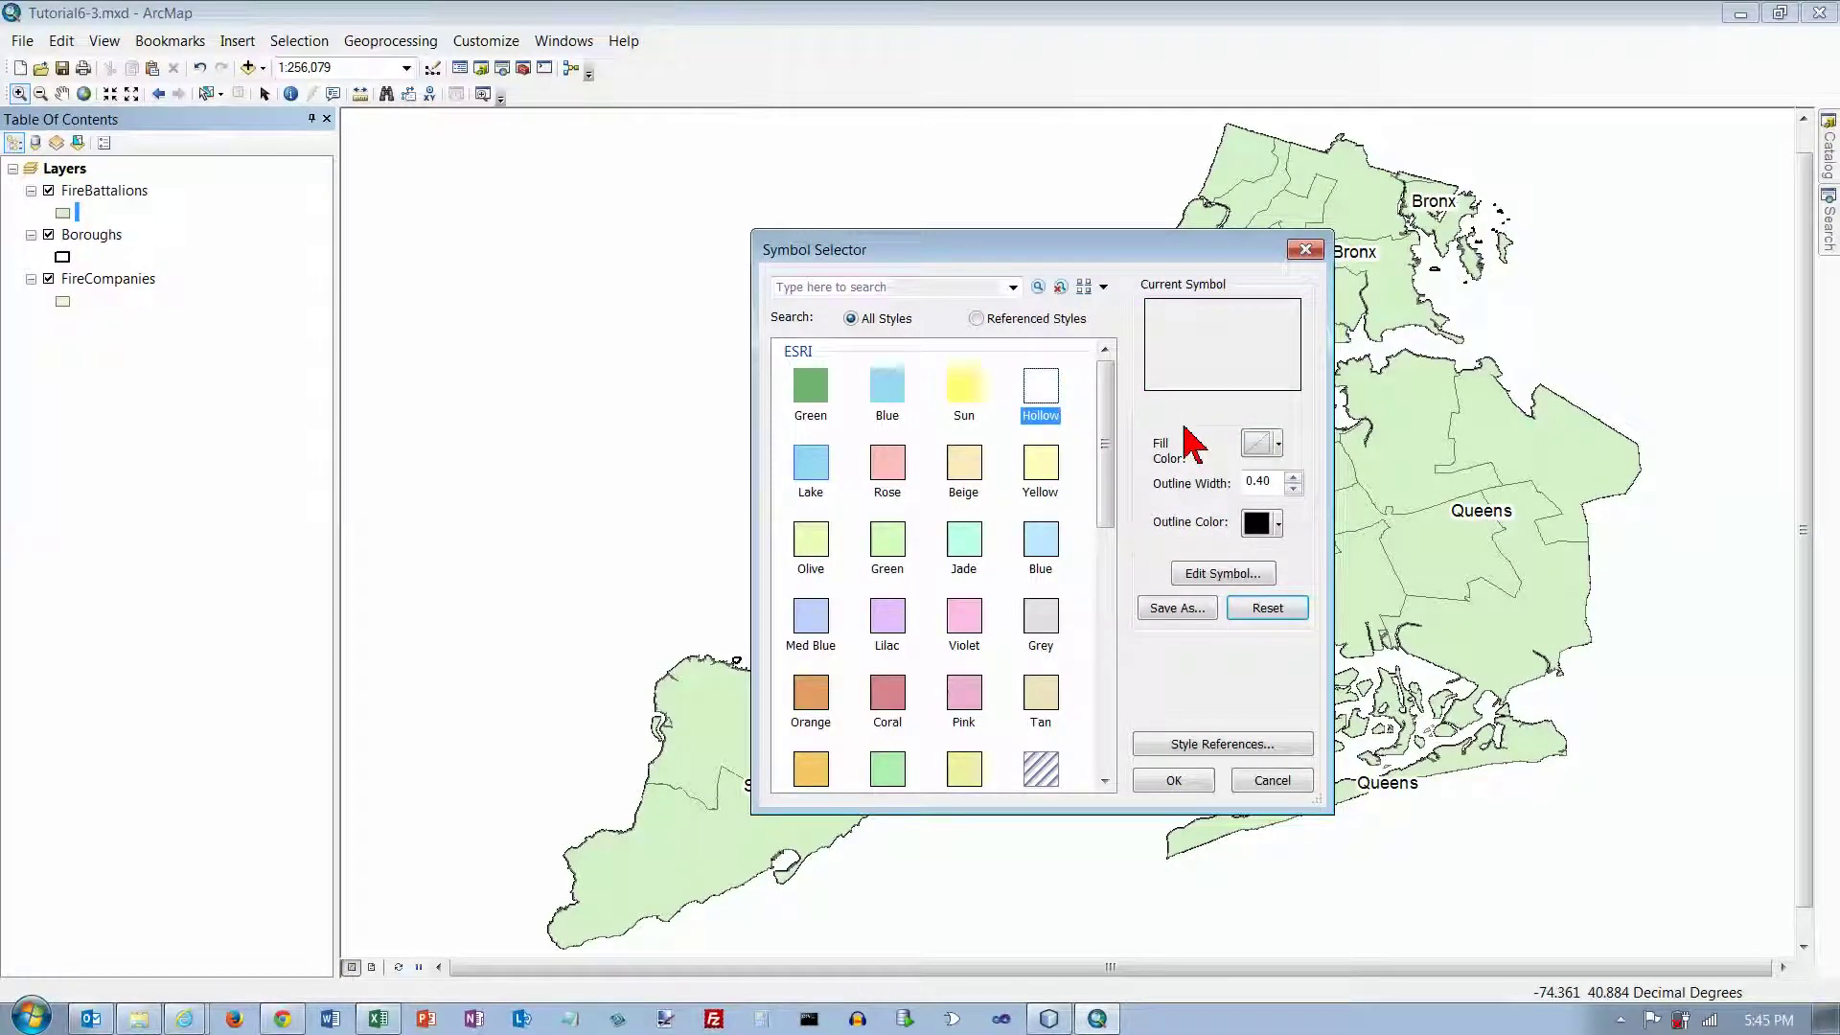
click(1273, 444)
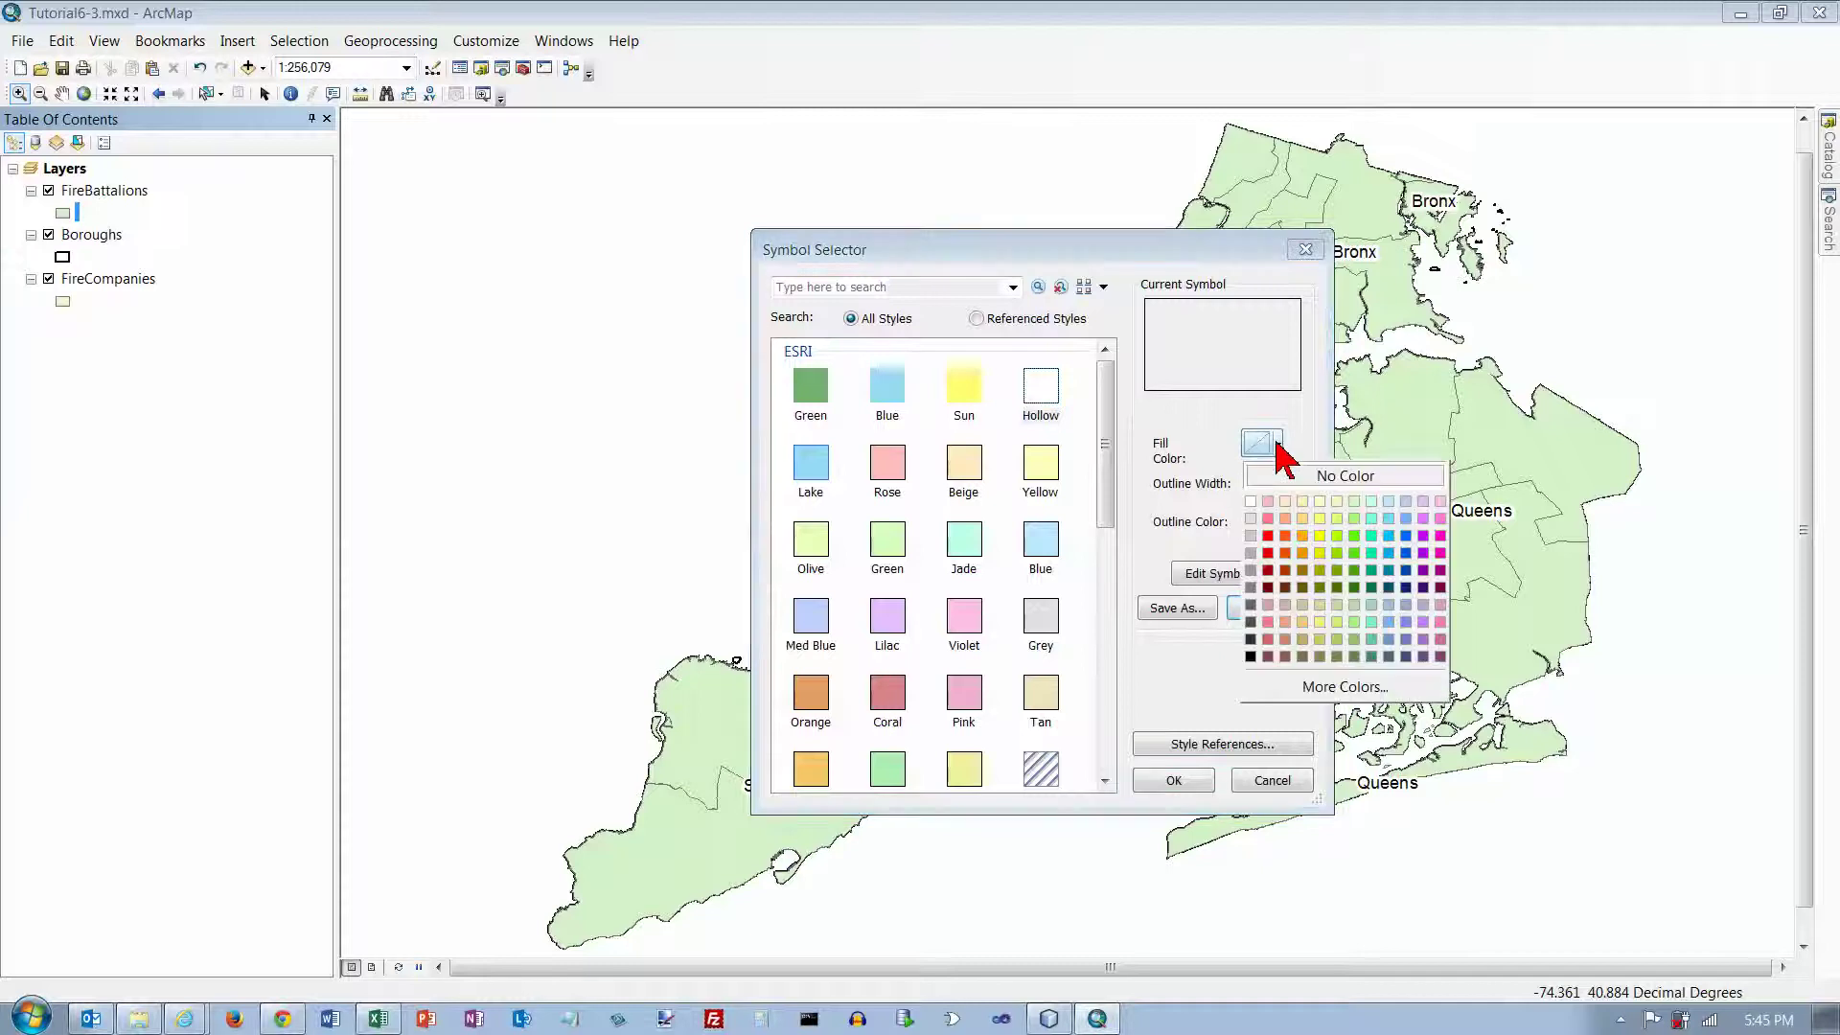
click(1406, 556)
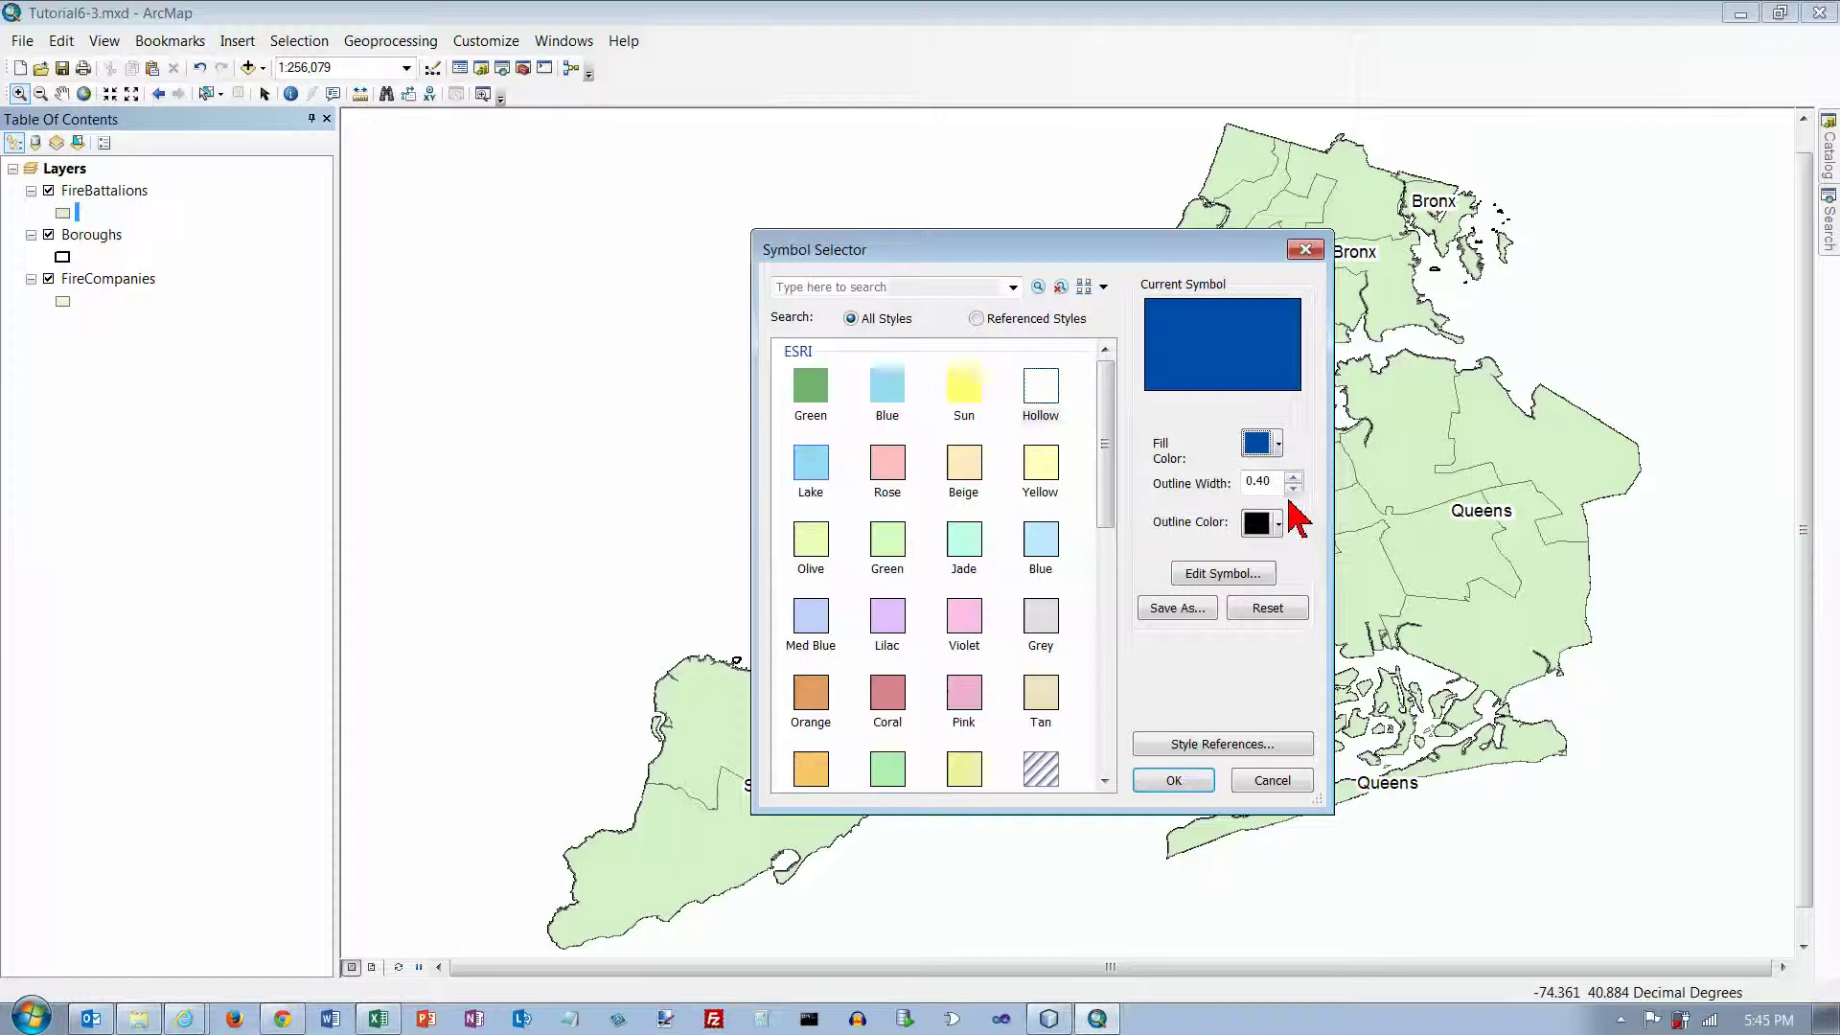
double_click(1257, 481)
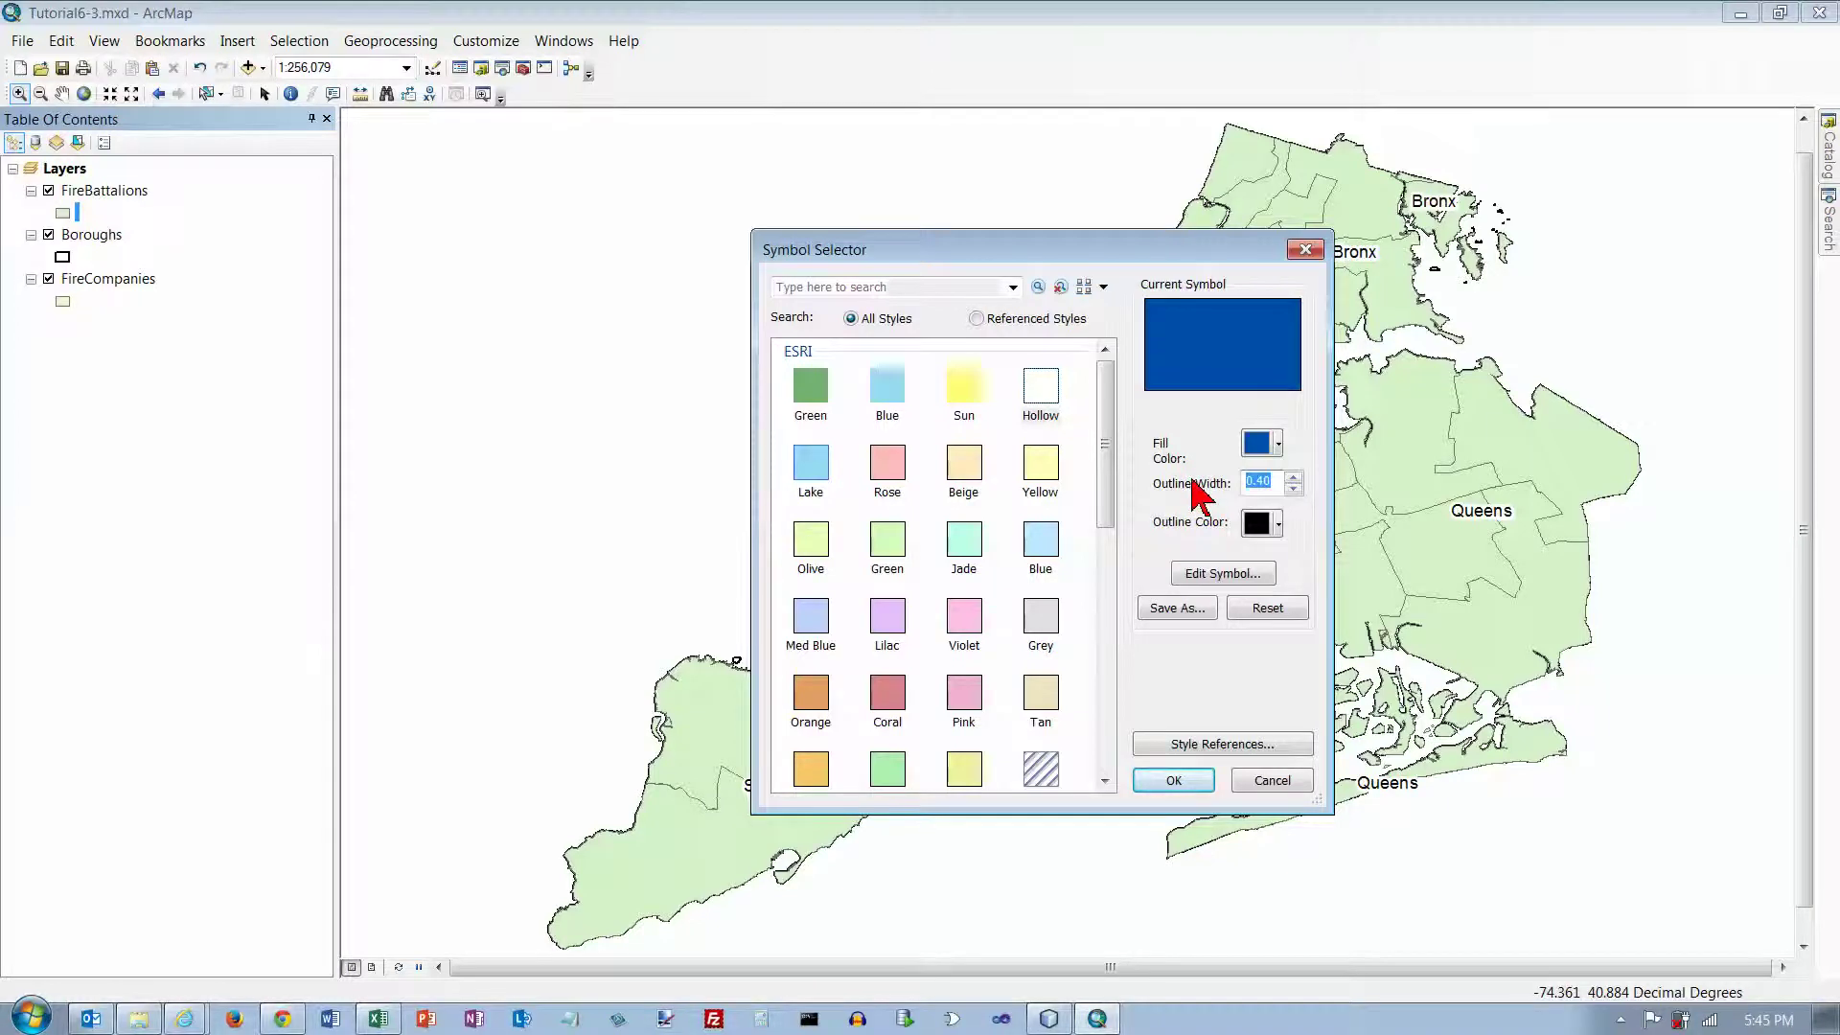
text(1.15)
click(1279, 444)
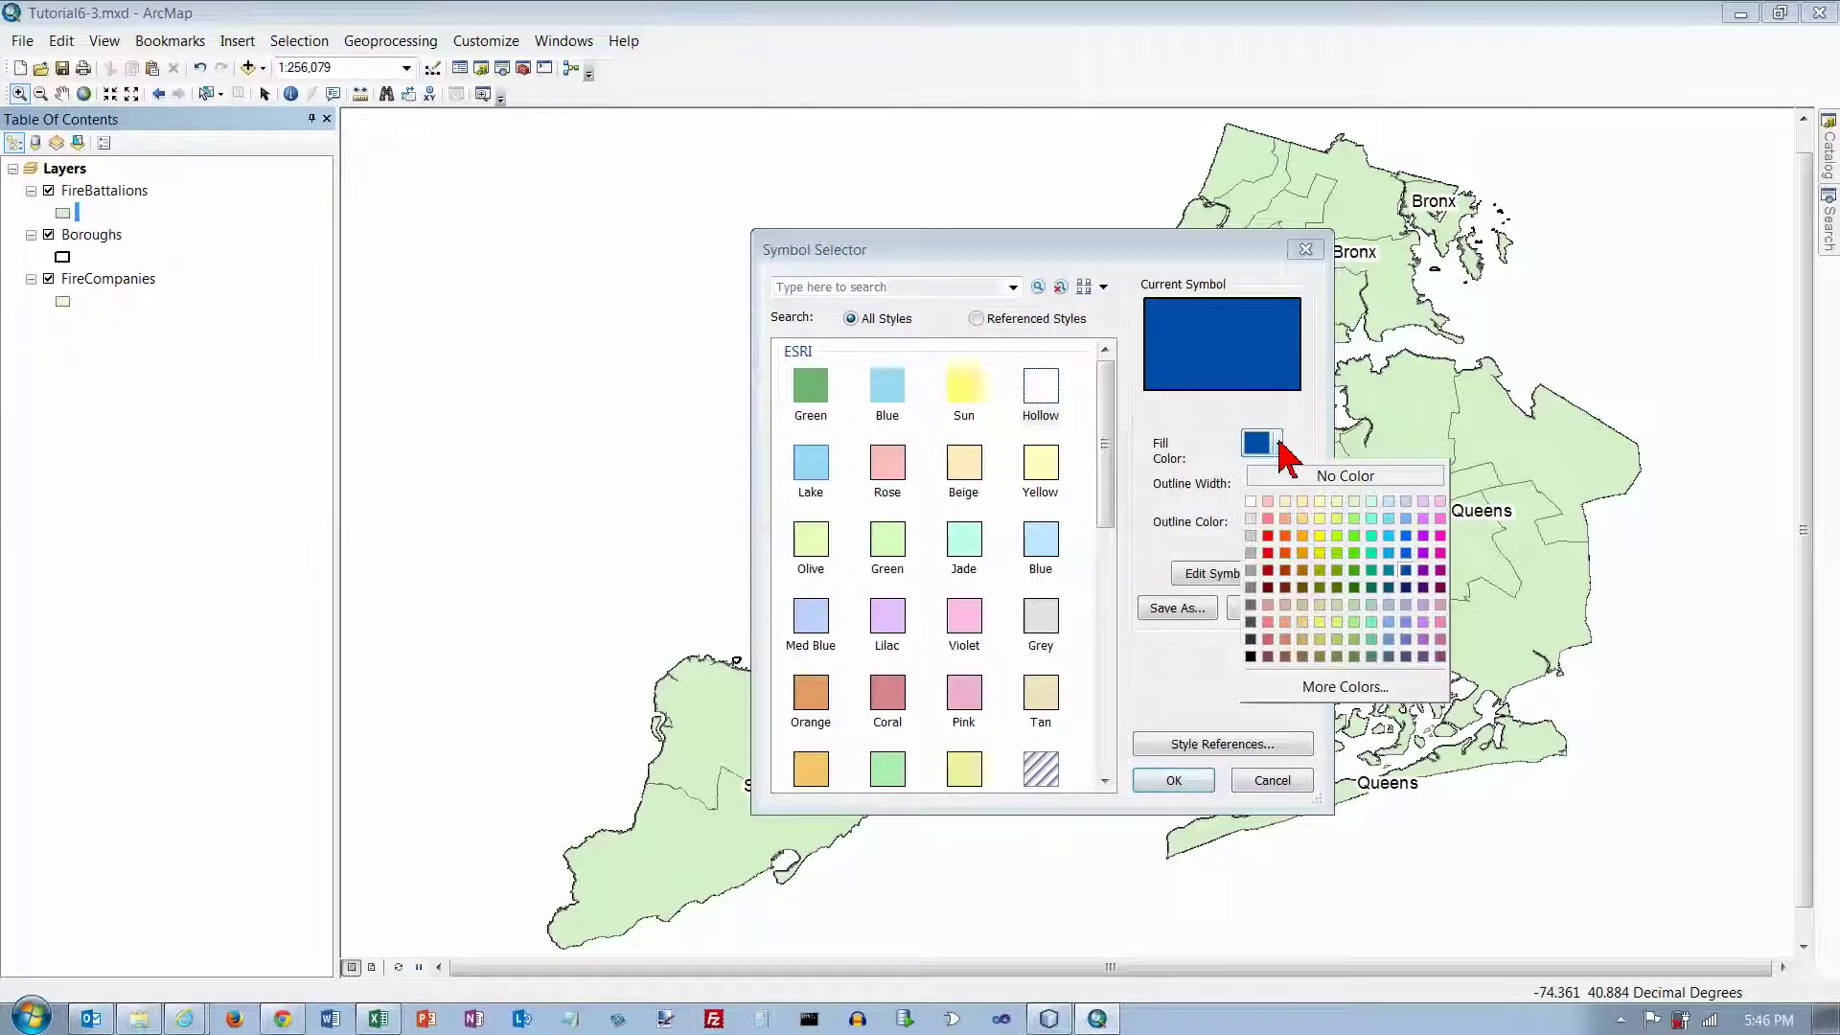
click(1280, 474)
click(1278, 523)
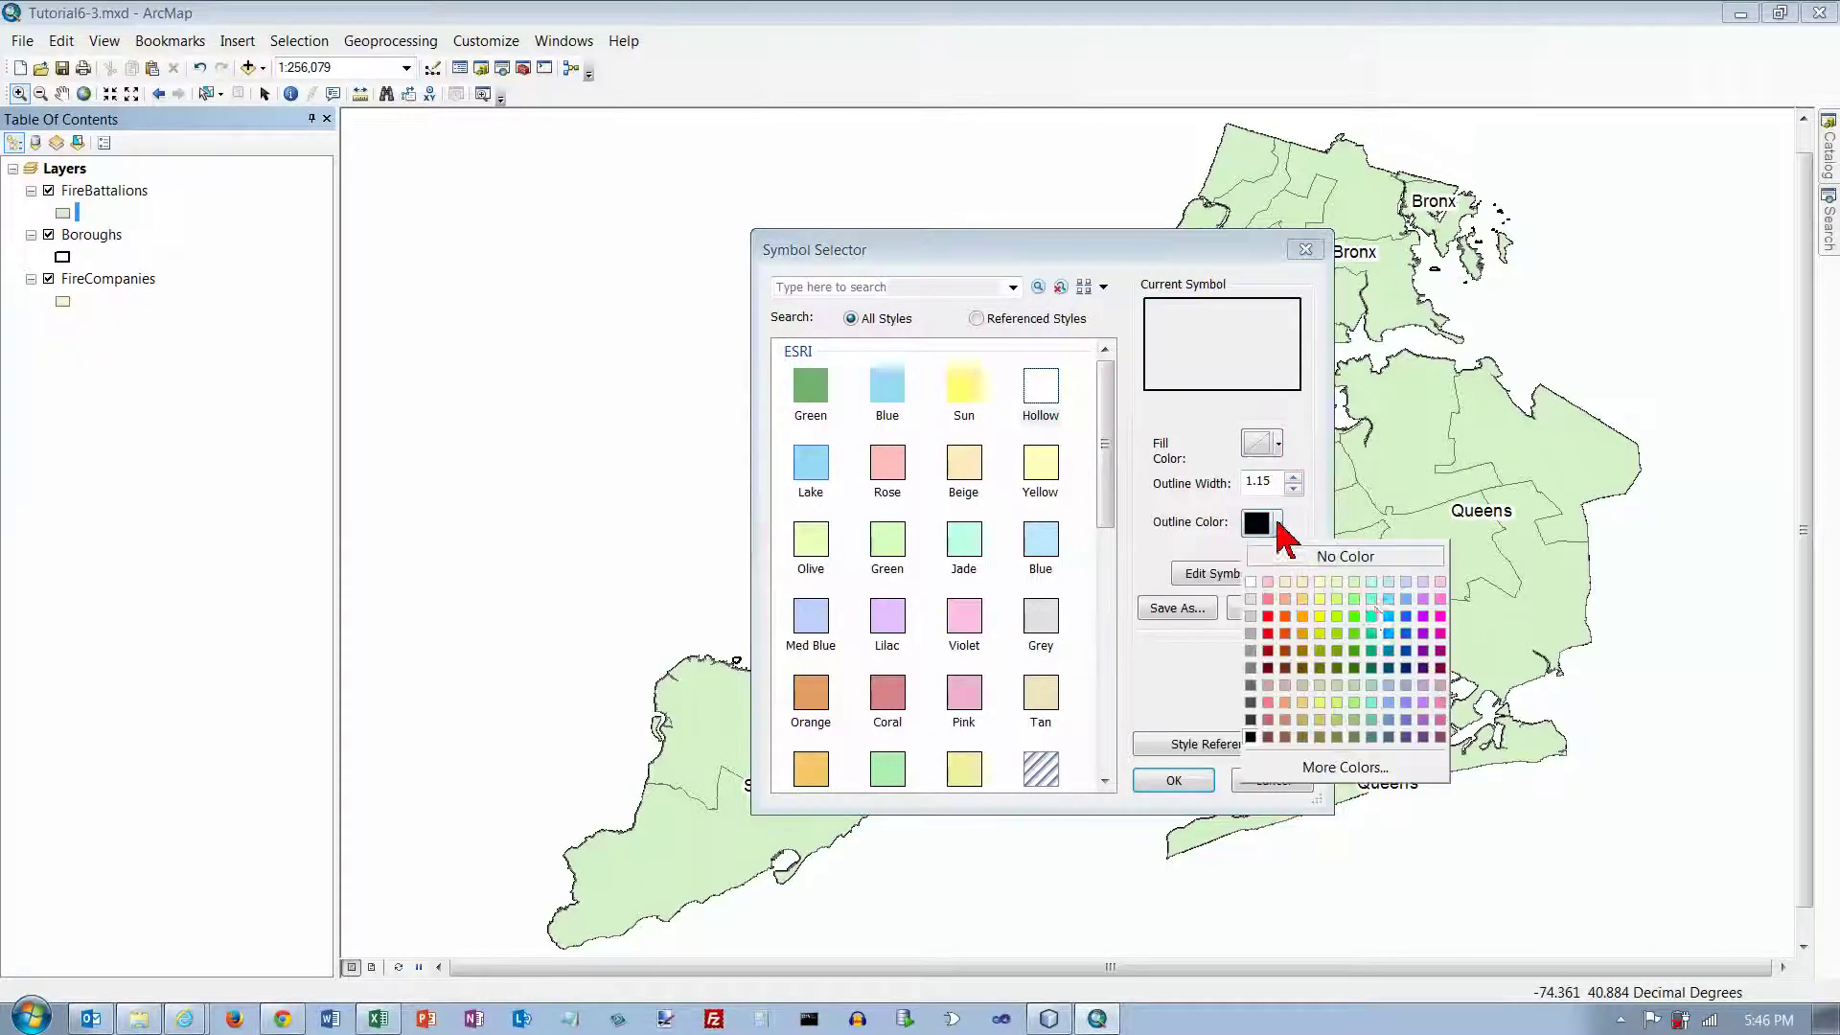
click(1406, 652)
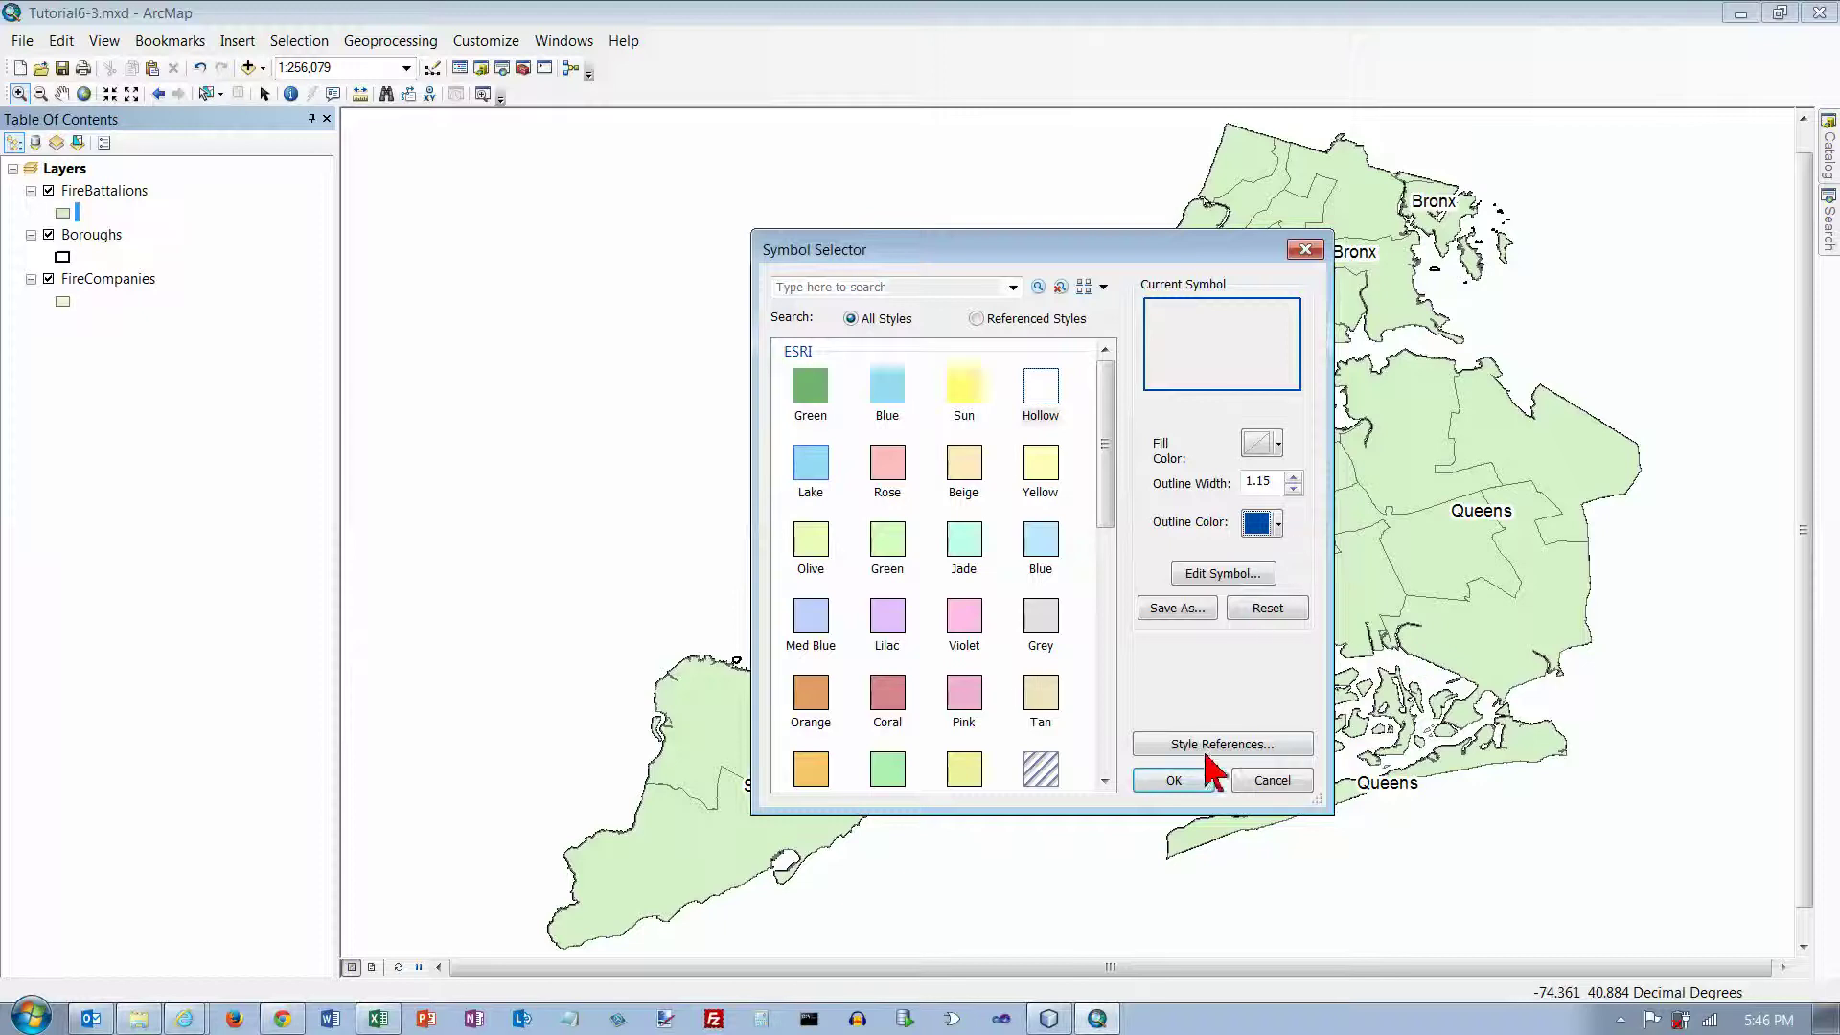
click(1187, 781)
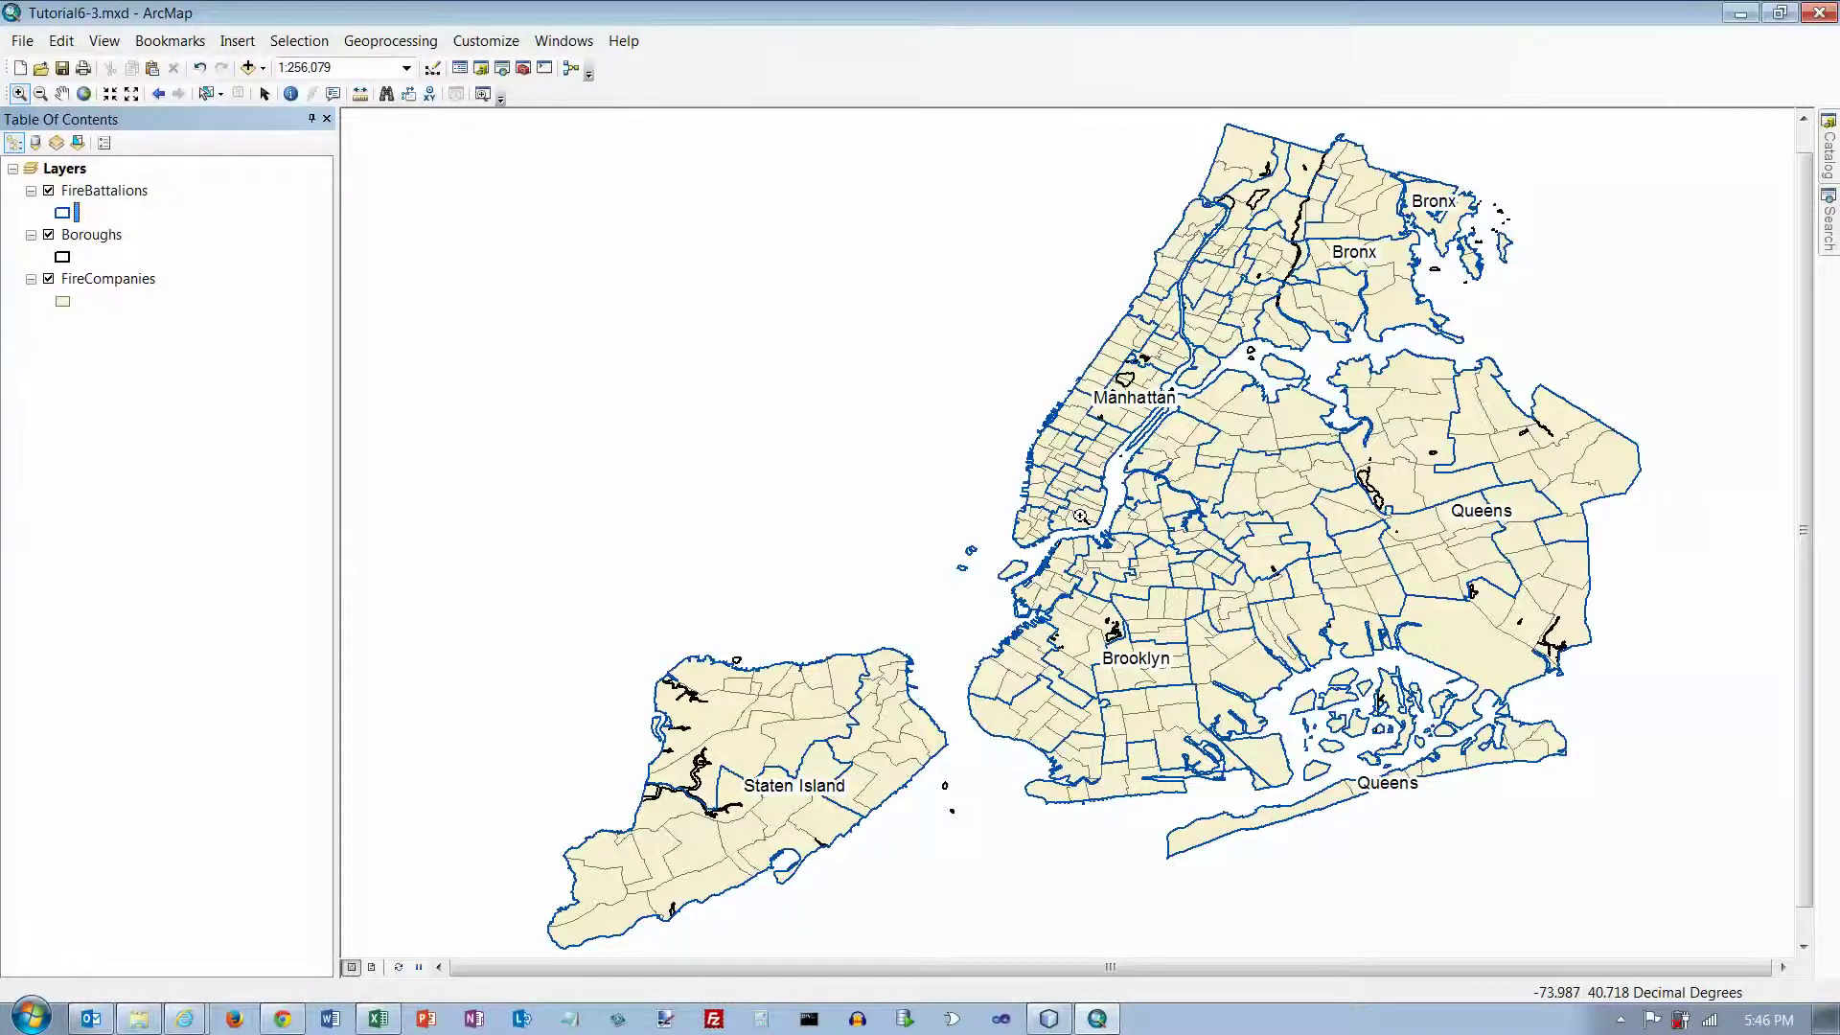
- Identify the lower Manhattan battalion to see FireBN 4 and its summed Pop2010
click(291, 94)
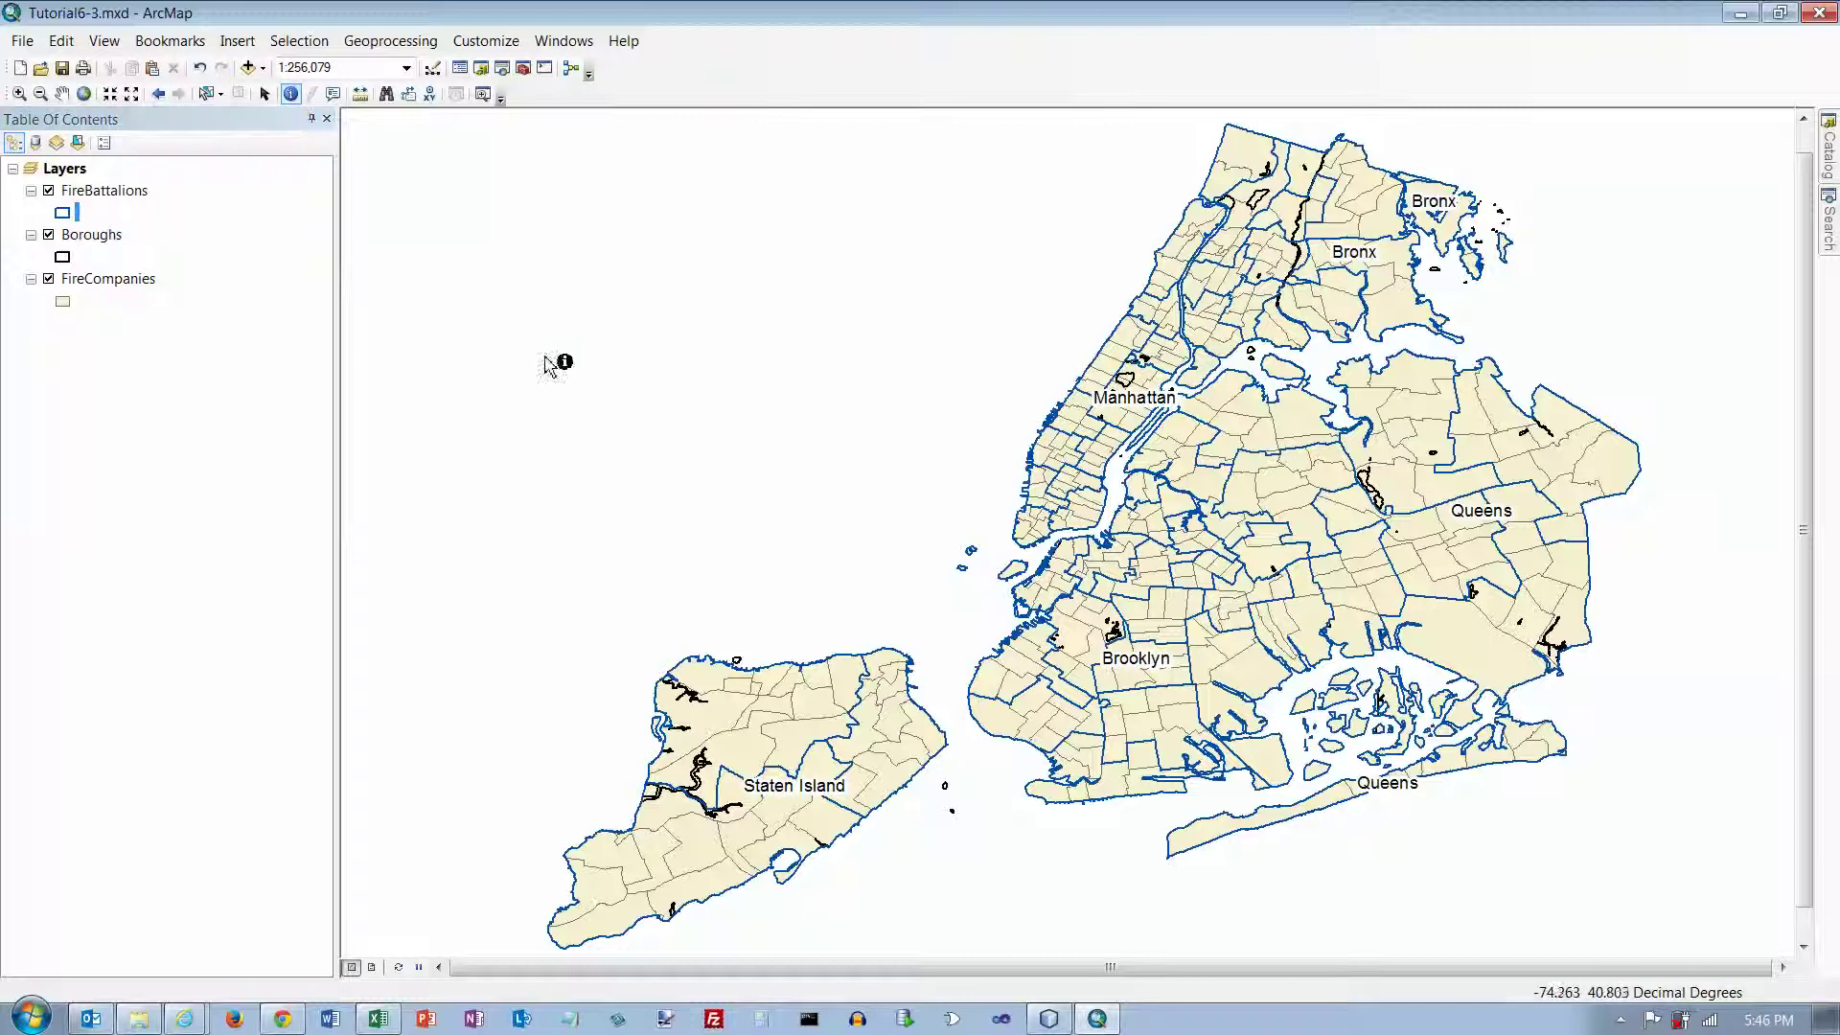
click(1083, 518)
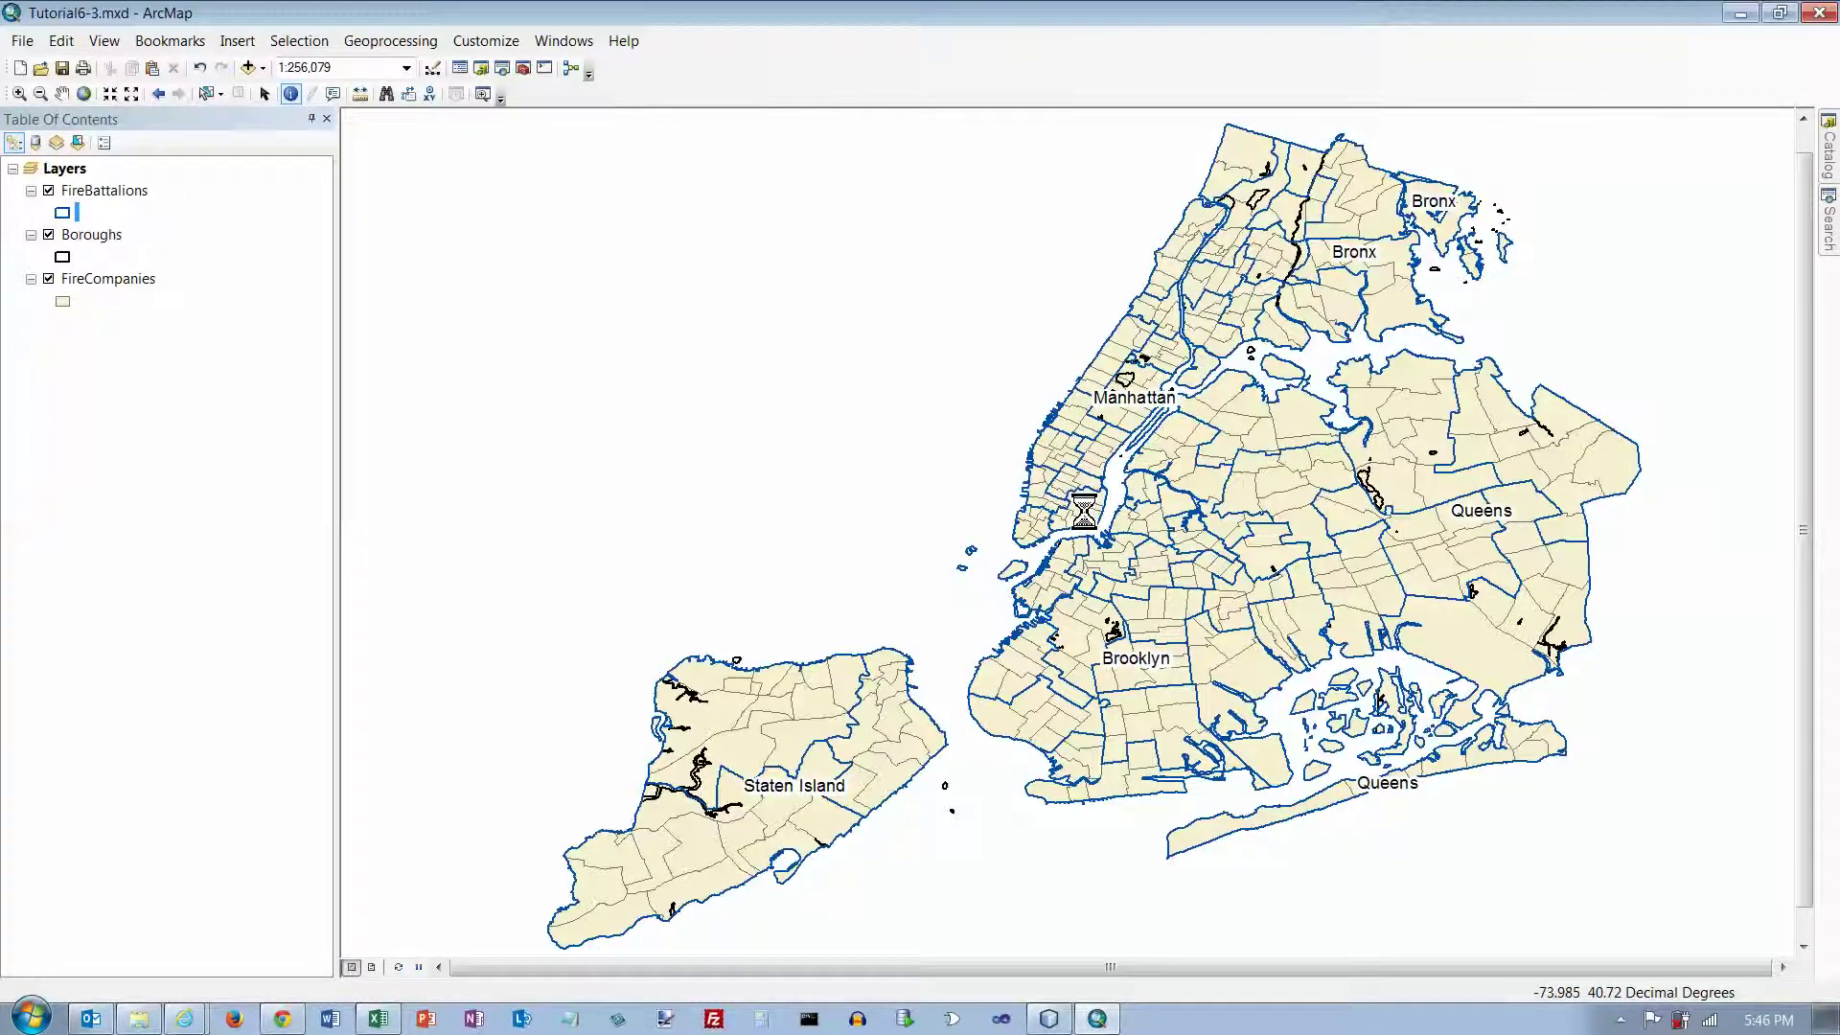